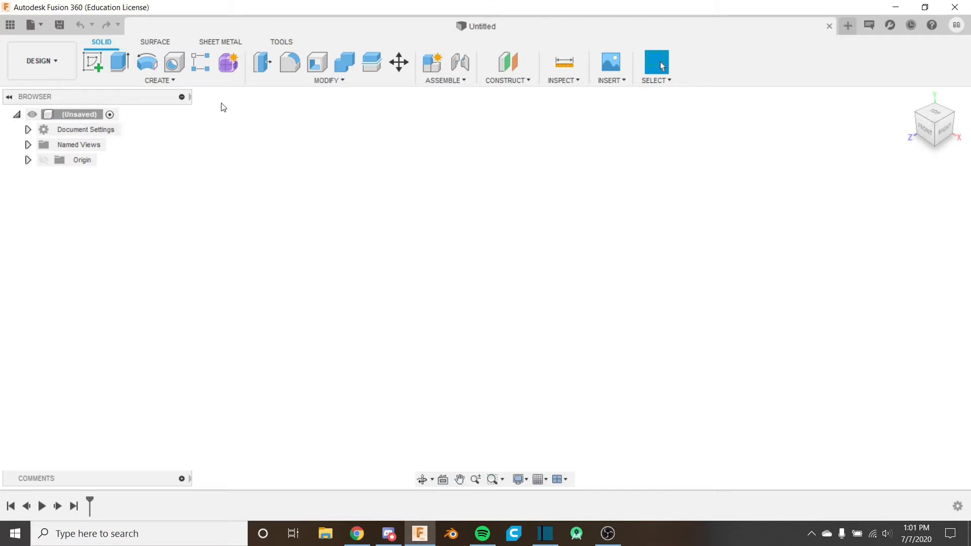
left_click(198, 81)
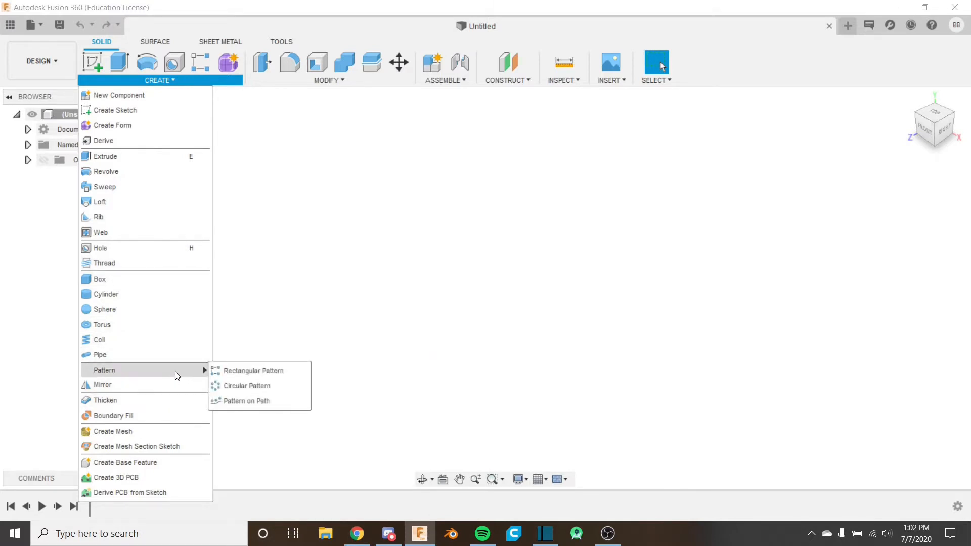
left_click(355, 266)
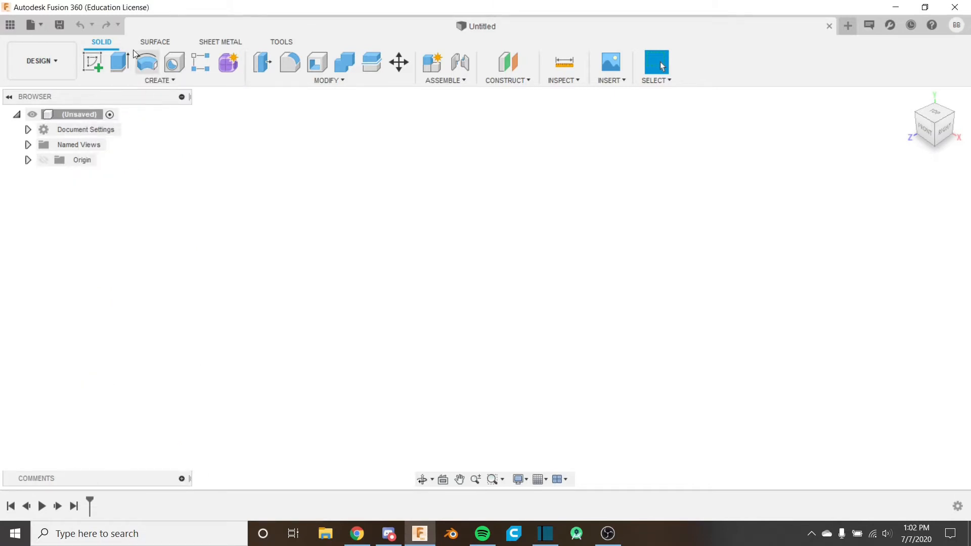
Start a new sketch on the vertical front plane
left_click(94, 63)
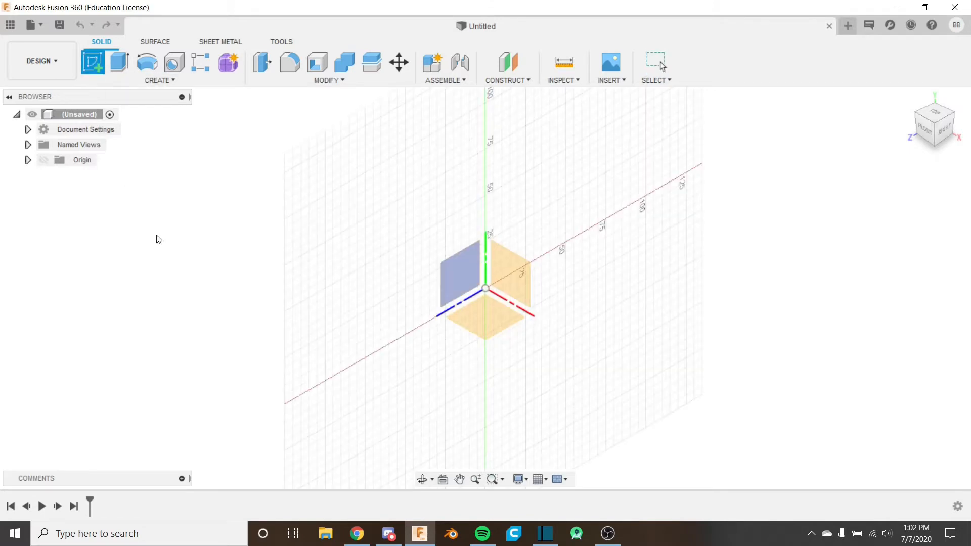
left_click(503, 266)
middle_click_drag(477, 315, 403, 326)
scroll(400, 343, "up", 1)
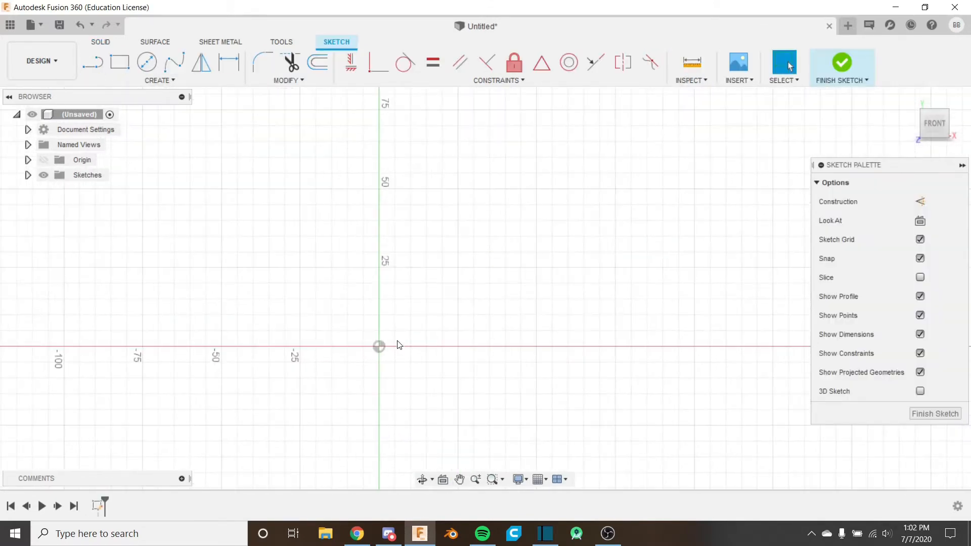
scroll(346, 368, "down", 1)
middle_click_drag(313, 366, 311, 365)
scroll(498, 332, "down", 1)
middle_click_drag(499, 332, 320, 355)
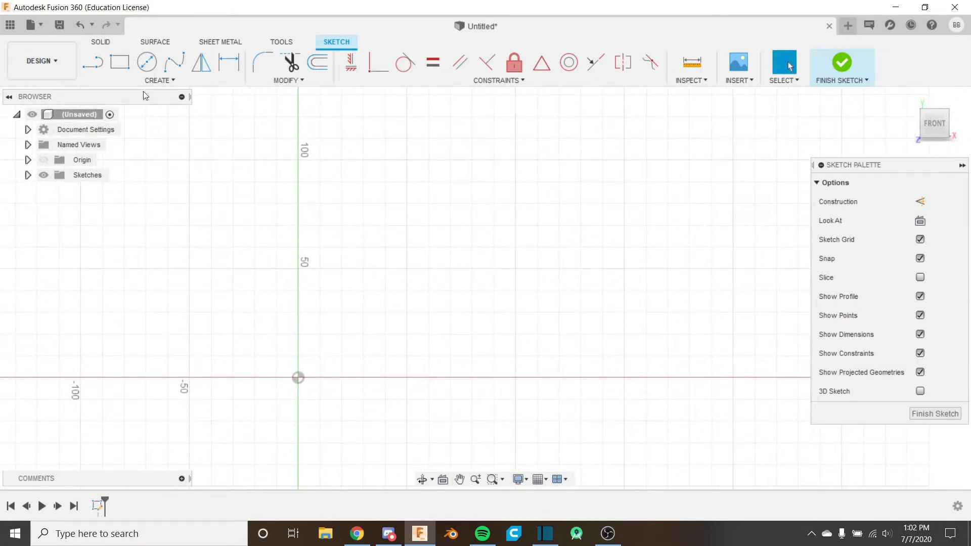
Draw two overlapping rectangles from the origin, one horizontal about 100 by 20 mm and one vertical about 20 by 100 mm
key("r")
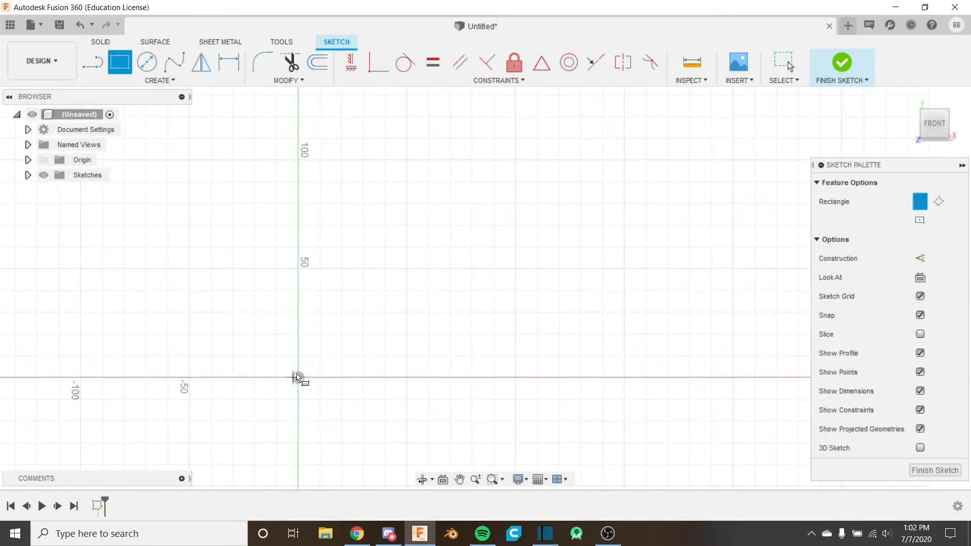
key("Escape")
key("r")
left_click(298, 377)
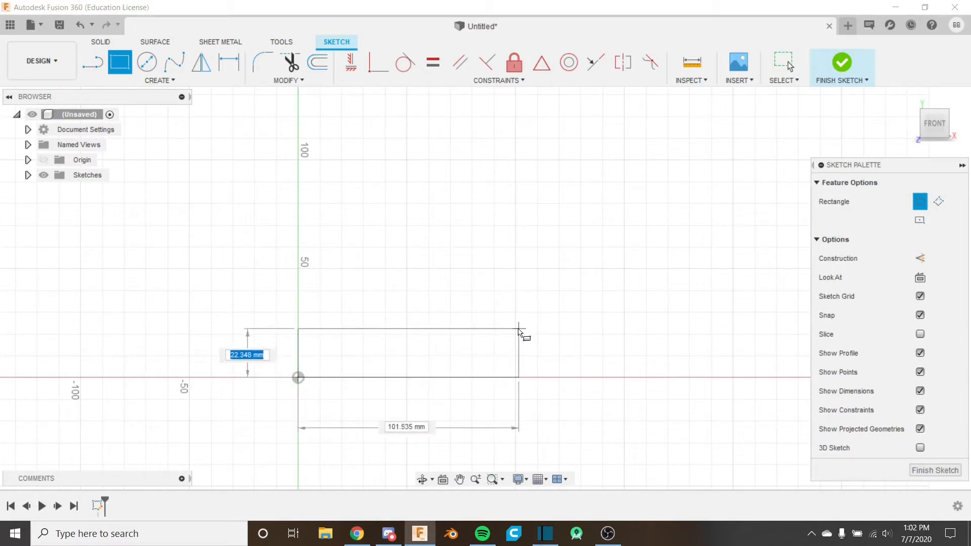
left_click(516, 334)
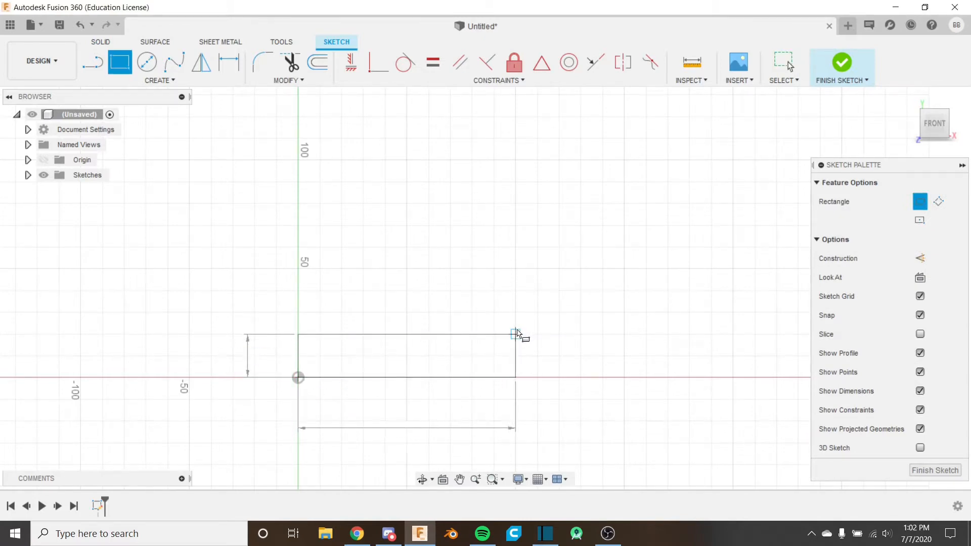
left_click(298, 377)
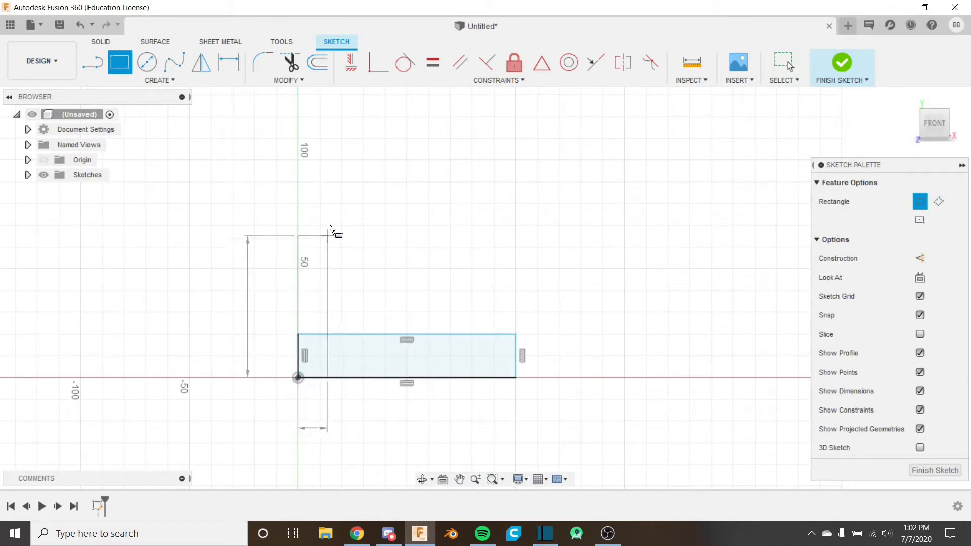
left_click(342, 161)
key("Escape")
Trim the inner line segment where the two rectangles overlap to leave one L-shaped profile, and finish the sketch
key("t")
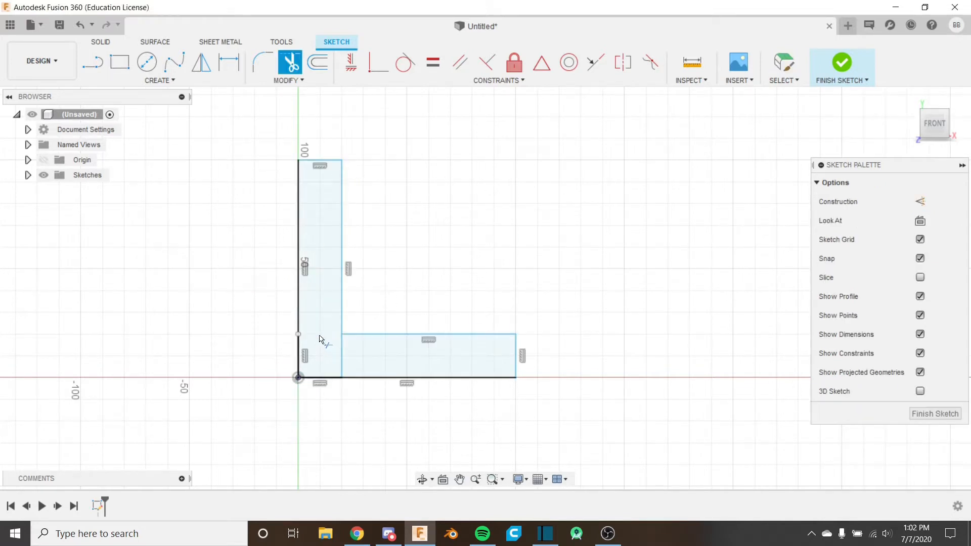
left_click(342, 360)
key("Escape")
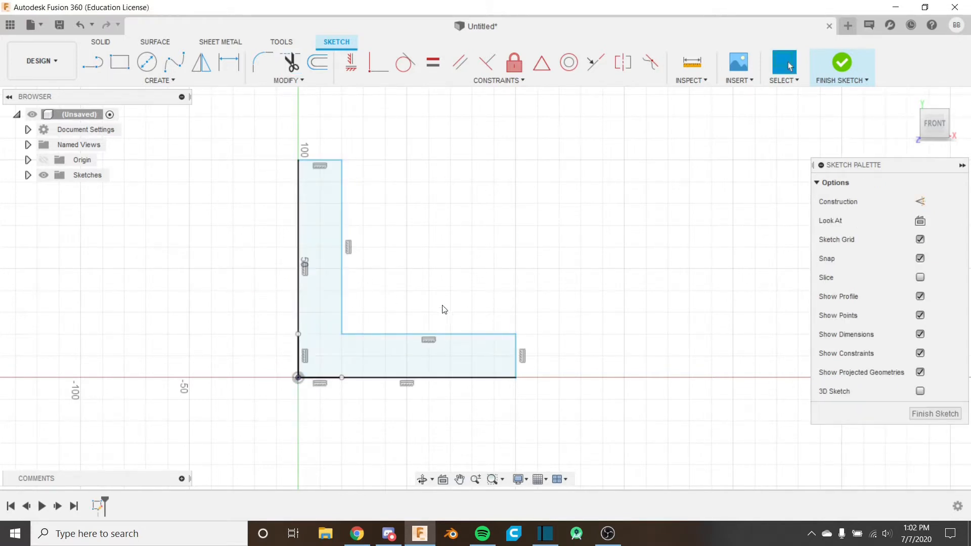
left_click(842, 64)
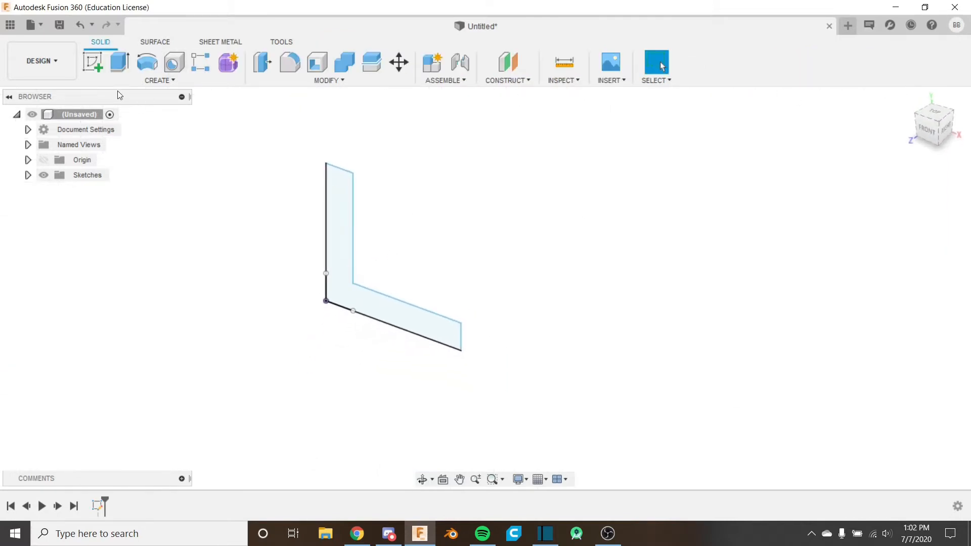
Extrude the L-shaped profile symmetrically about its sketch plane as a new body
left_click(355, 304)
key("e")
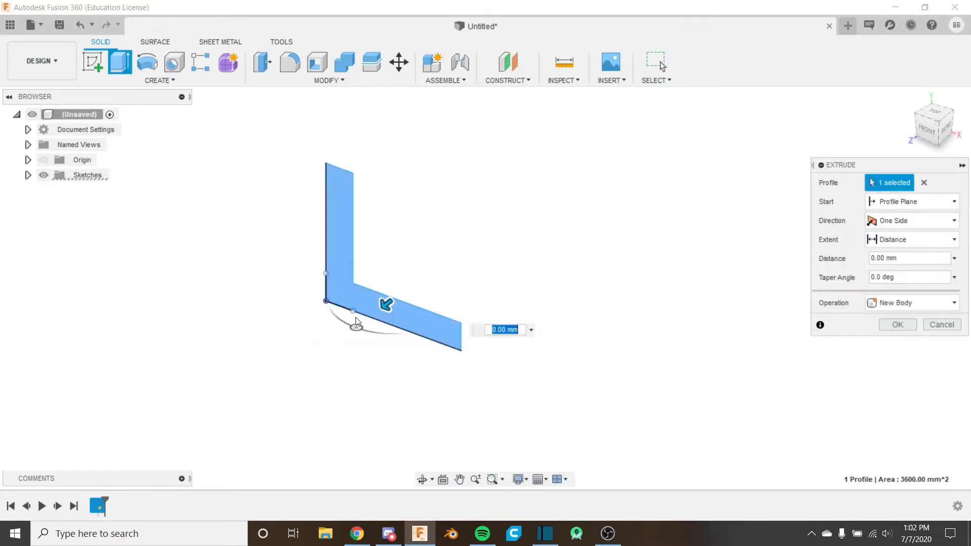
left_click(898, 222)
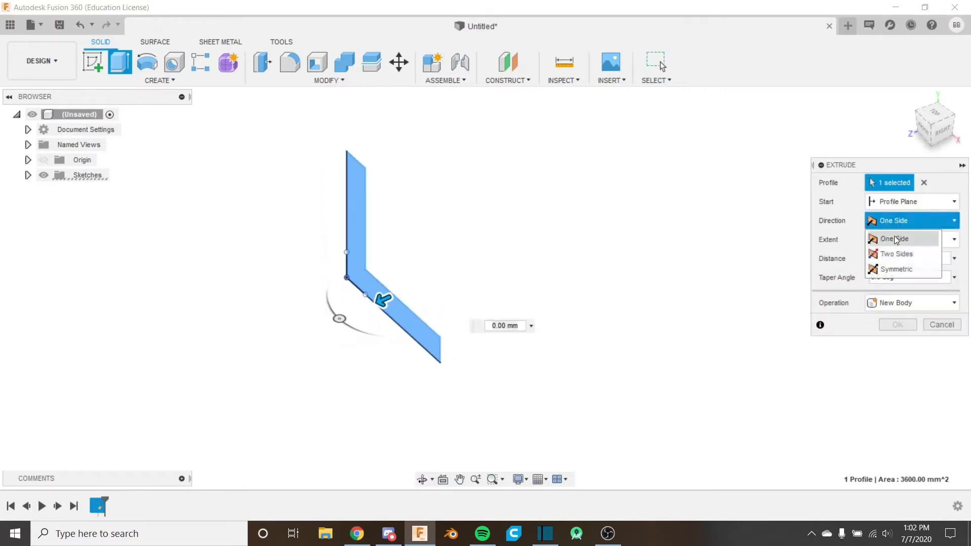
left_click(842, 268)
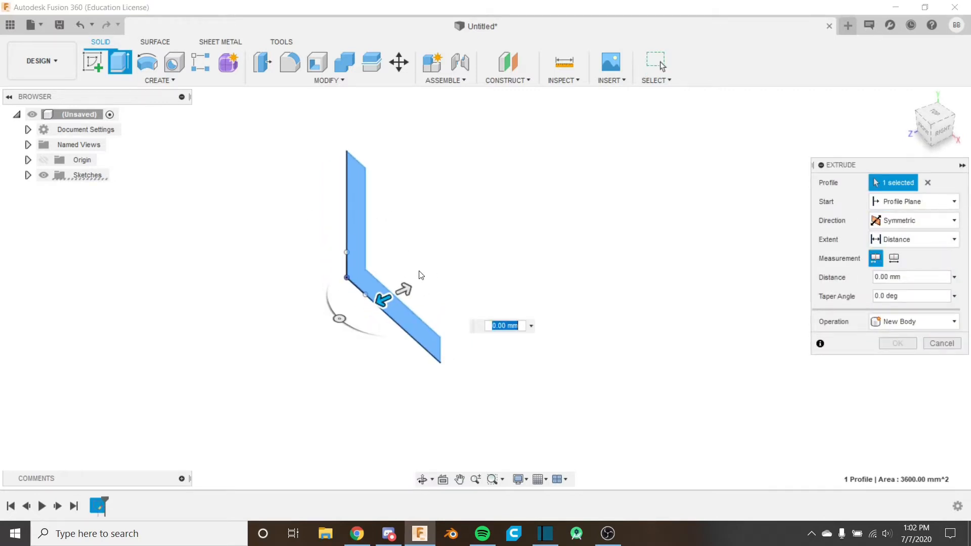
type("10")
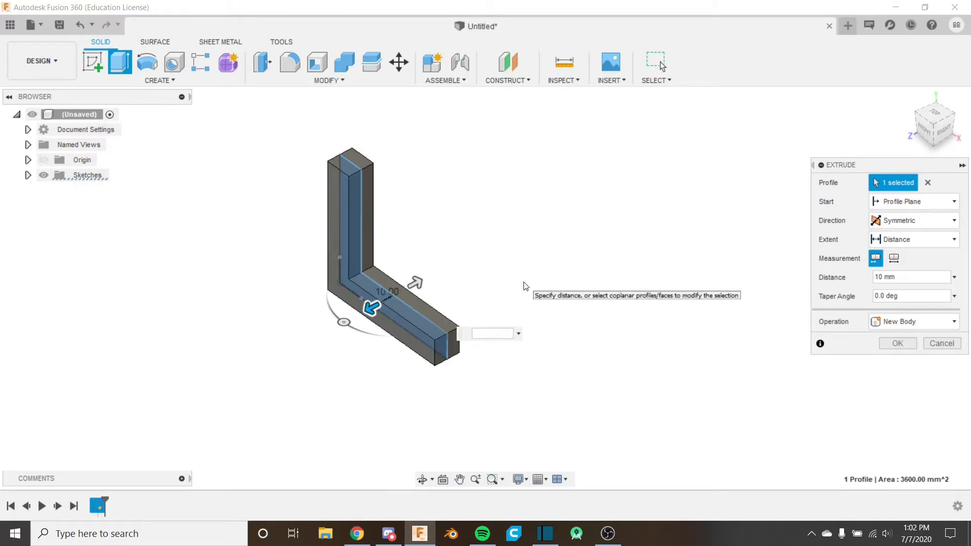
key("Return")
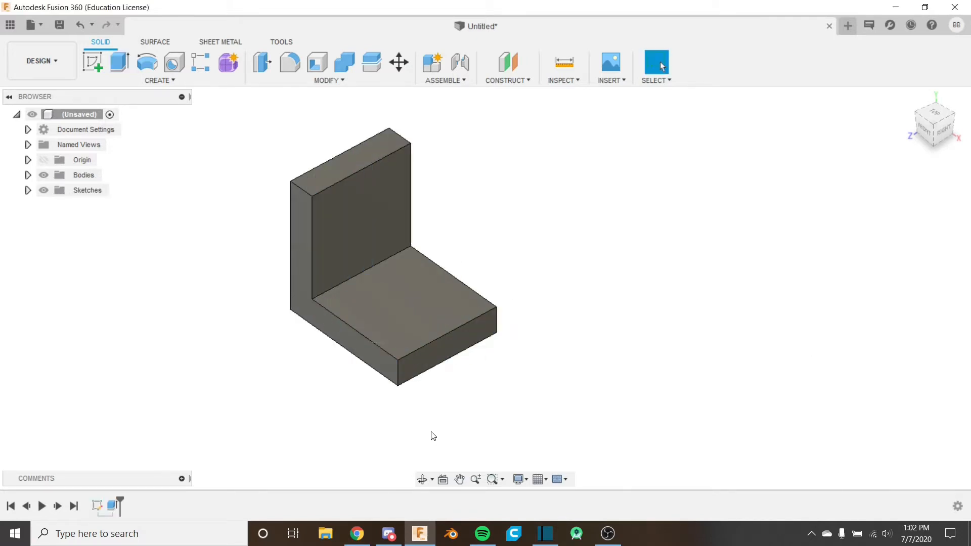
middle_click_drag(434, 436, 400, 362, "shift")
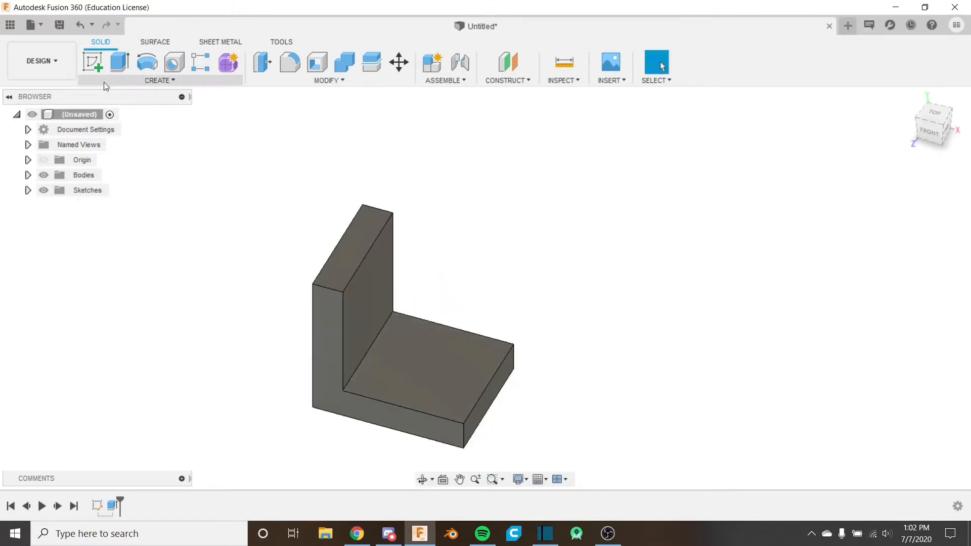
Sketch a diagonal line on the front plane from the upright's top inner corner to the base's upper outer corner, and finish the sketch
left_click(96, 70)
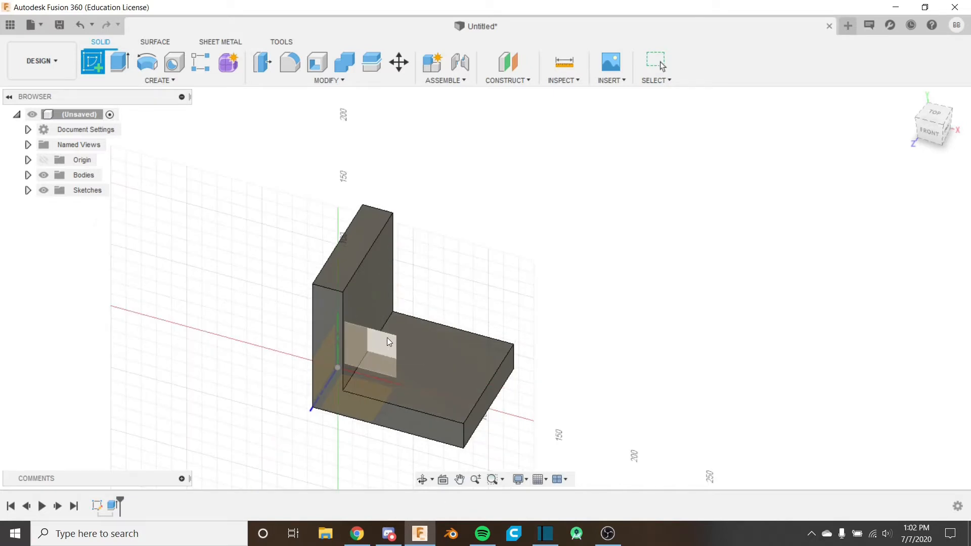
left_click(391, 314)
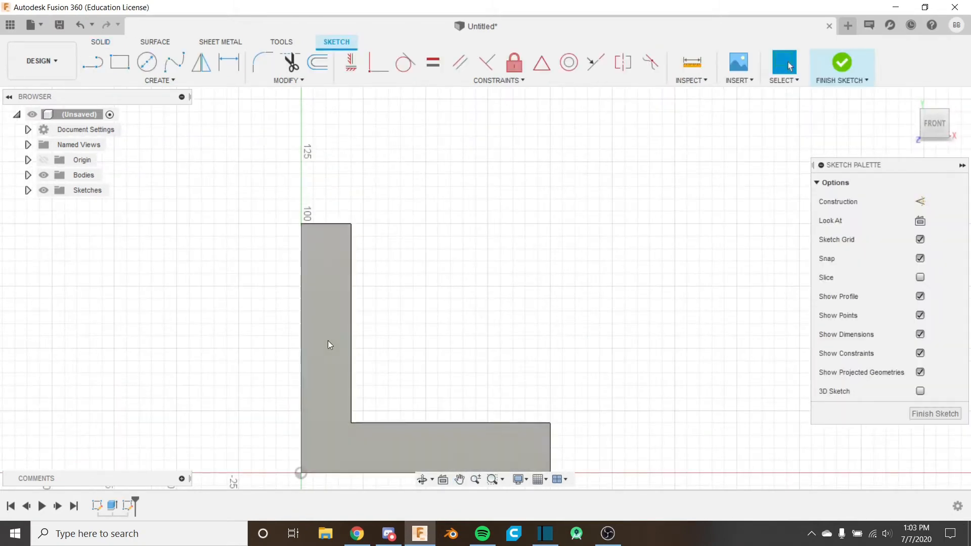
key("l")
left_click(351, 223)
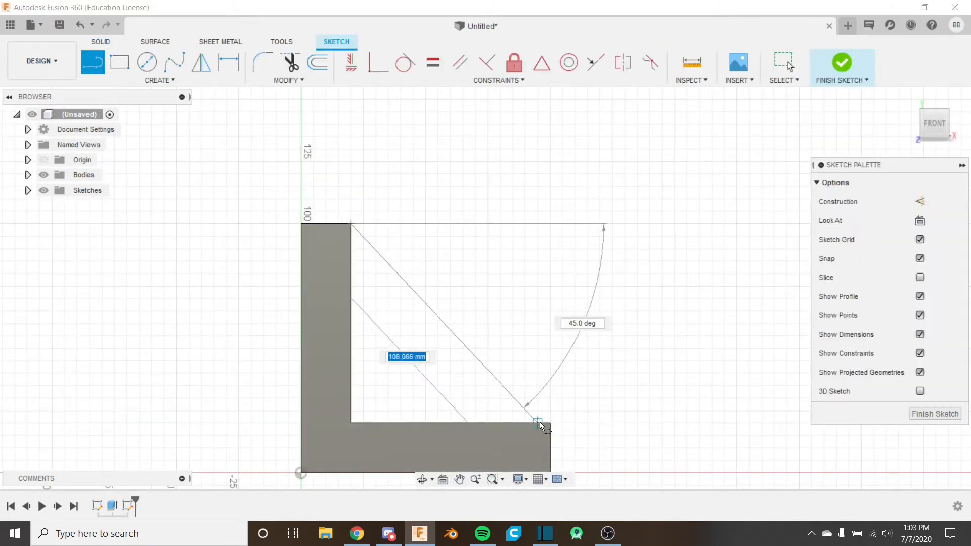
left_click(550, 423)
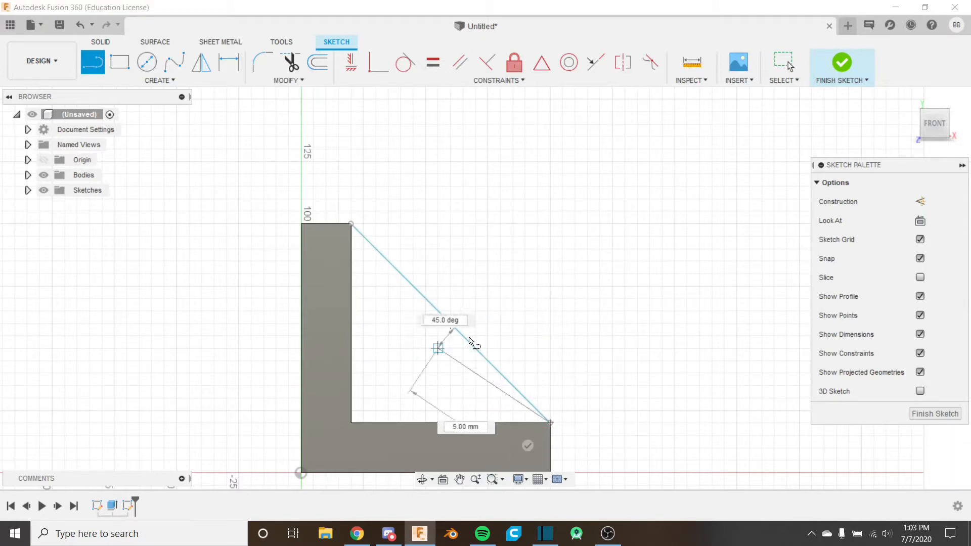
key("Escape")
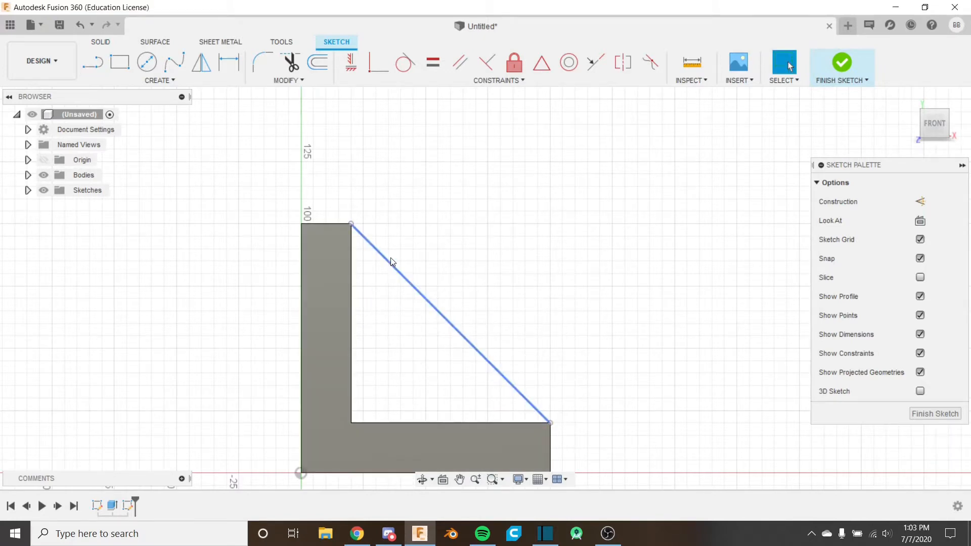
left_click(843, 63)
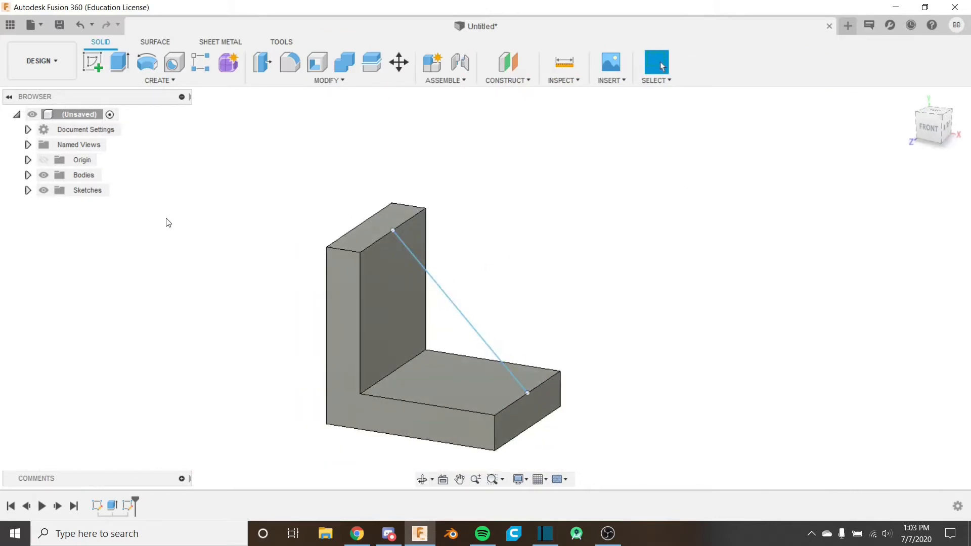
Set up a Rib along the diagonal sketch line with a symmetric thickness of 10 mm
left_click(192, 80)
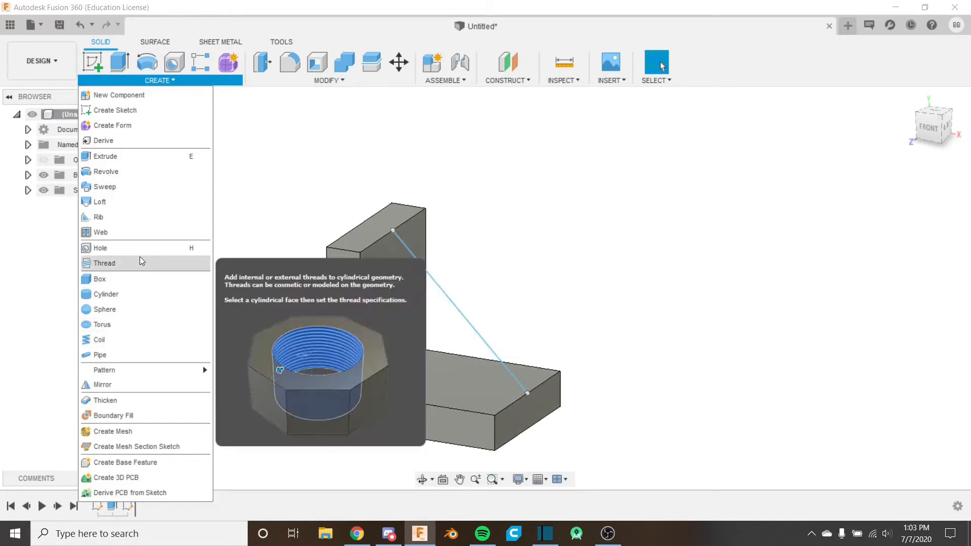
left_click(145, 222)
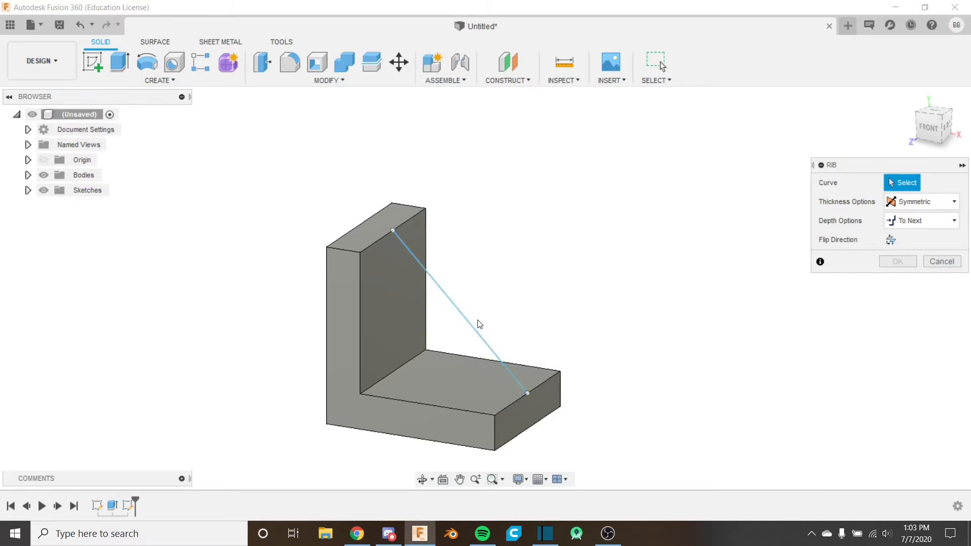
middle_click_drag(477, 326, 494, 324, "shift")
scroll(474, 289, "up", 3)
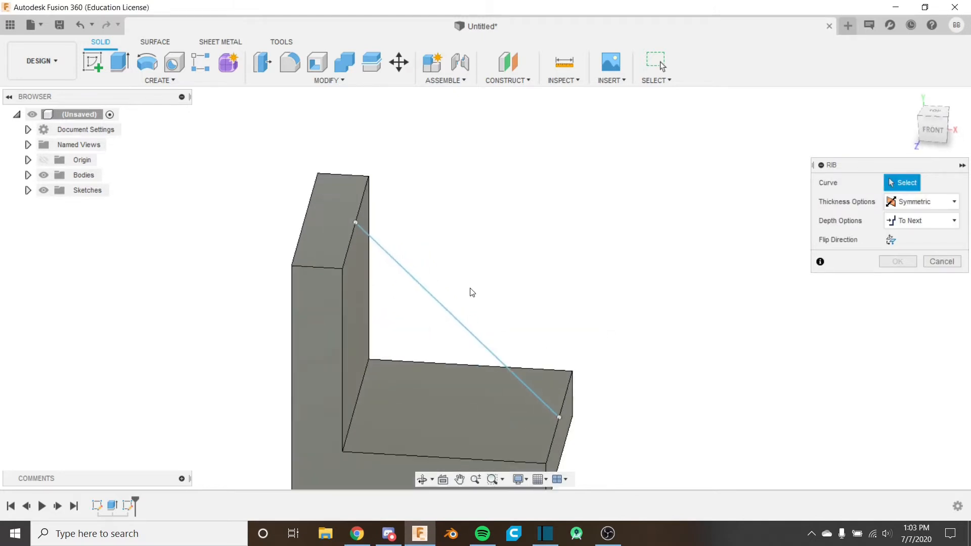
middle_click_drag(465, 284, 463, 261, "shift")
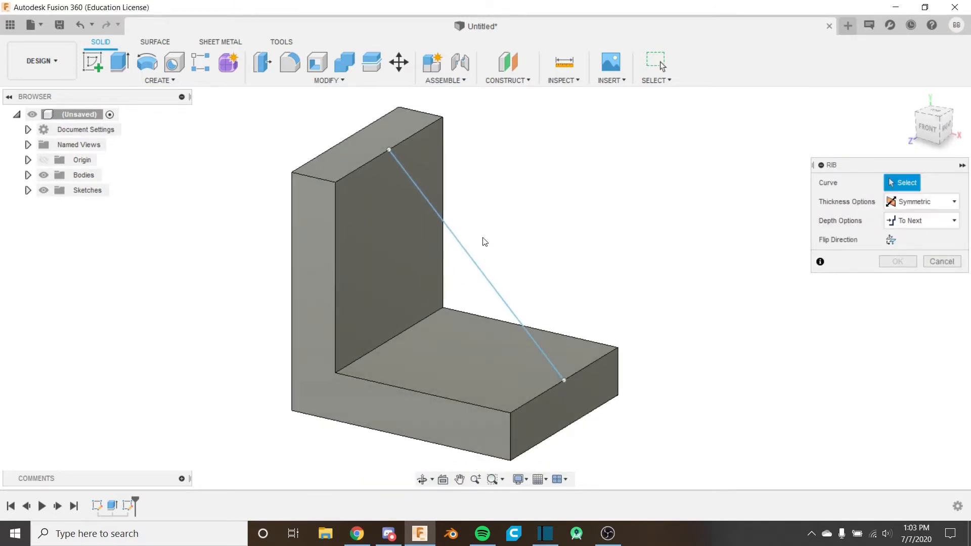
left_click(472, 262)
middle_click_drag(528, 261, 537, 252, "shift")
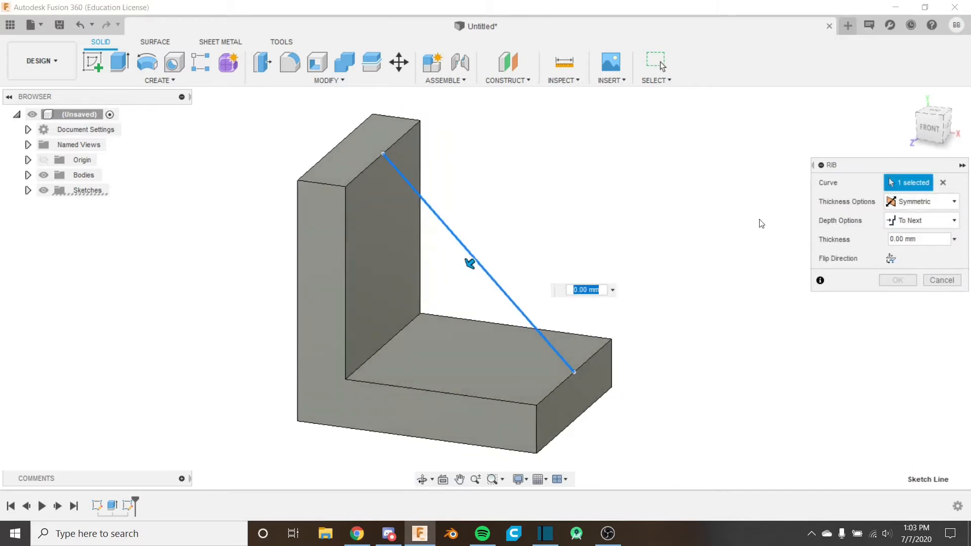
middle_click_drag(600, 234, 609, 230, "shift")
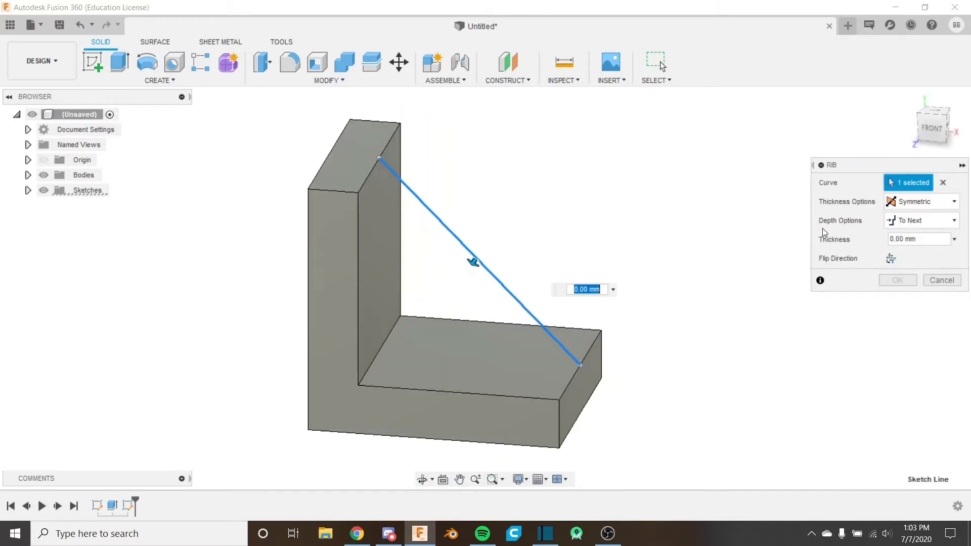
left_click(913, 219)
left_click(914, 218)
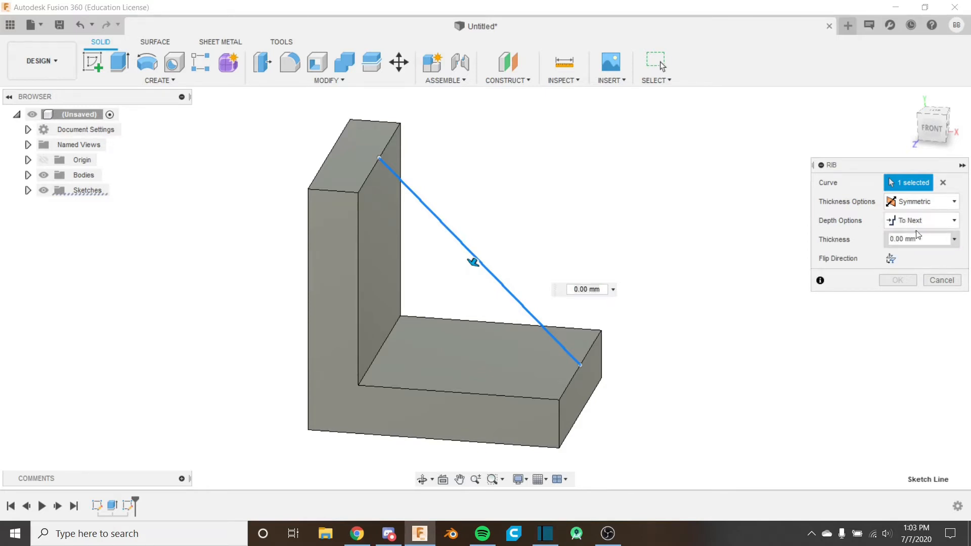
middle_click_drag(691, 246, 516, 274, "shift")
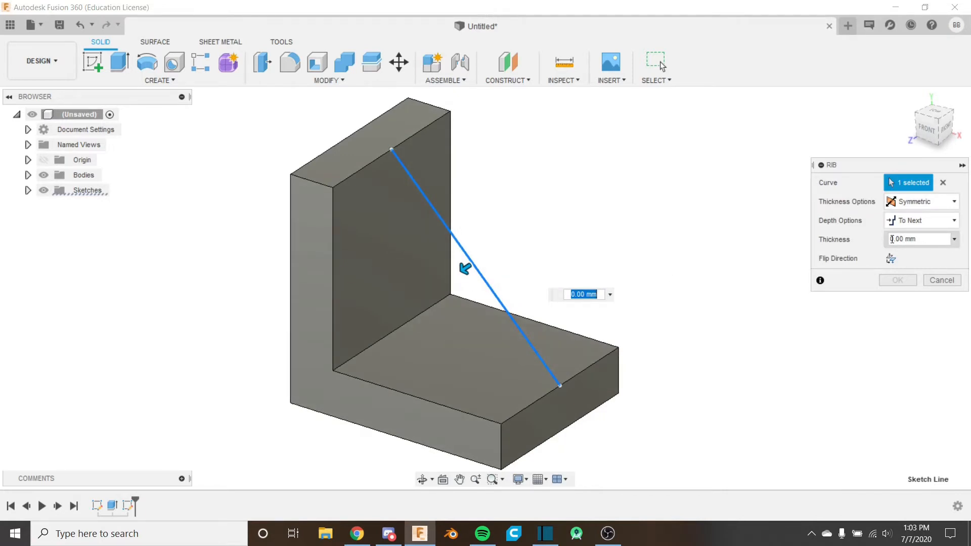
type("10")
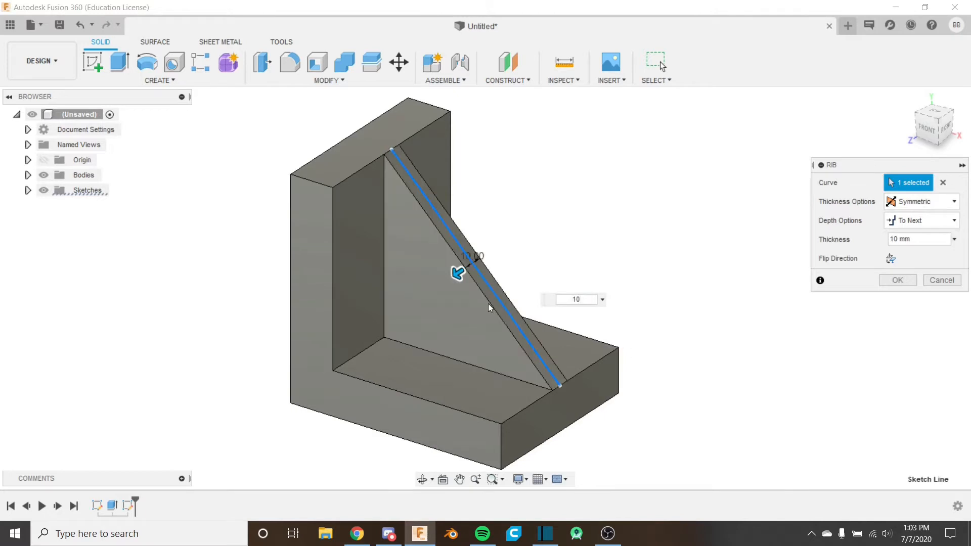
middle_click_drag(488, 304, 405, 287, "shift")
middle_click_drag(517, 338, 642, 347, "shift")
Switch the rib's depth option to Depth and set the depth to 10 mm
left_click(898, 223)
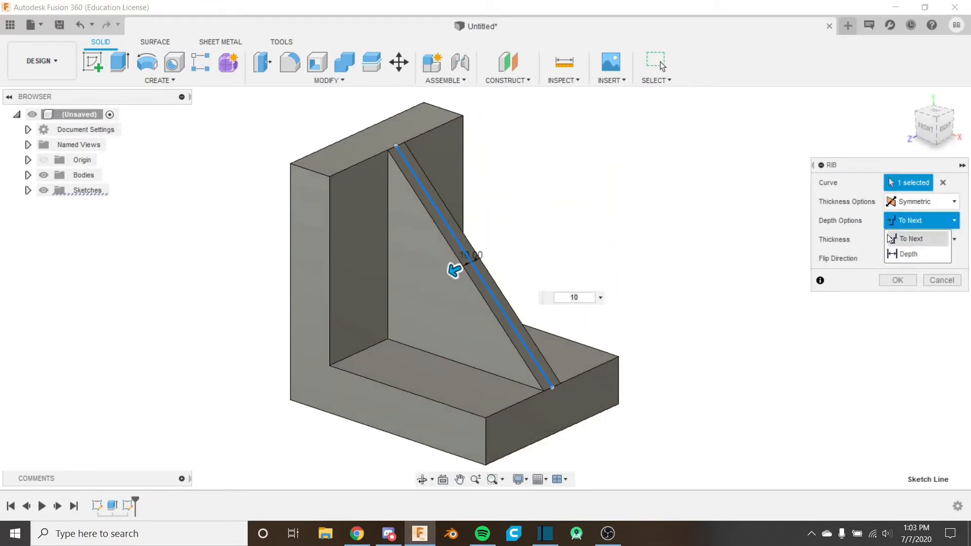
left_click(914, 254)
middle_click_drag(534, 324, 467, 315, "shift")
left_click(466, 274)
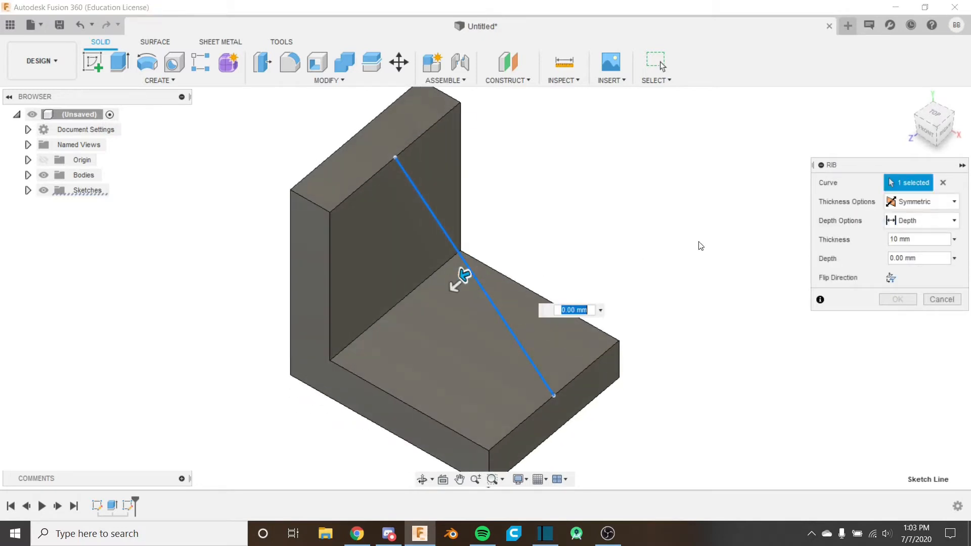
type("10")
middle_click_drag(507, 296, 572, 355, "shift")
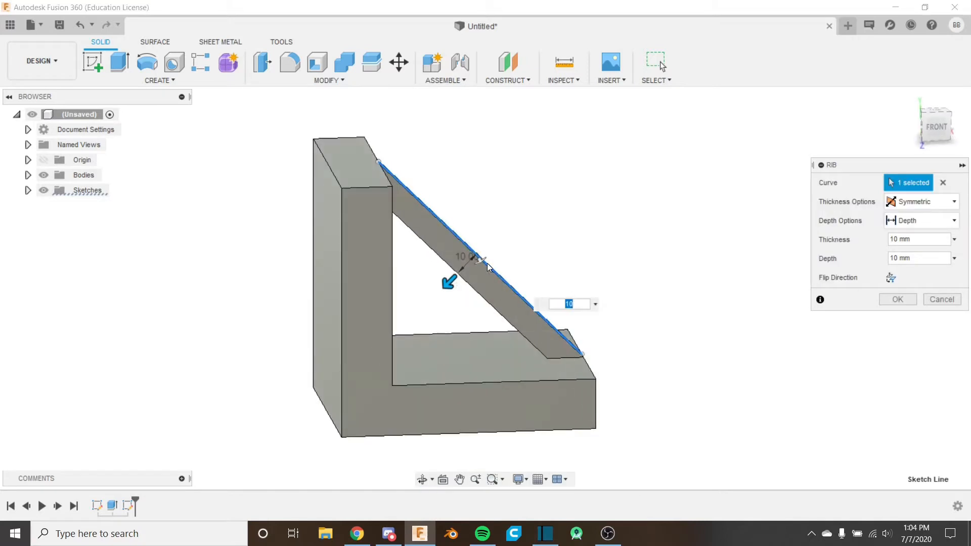
mouse_move(474, 285)
middle_mouse_down("shift")
mouse_move(470, 277)
mouse_move(494, 298)
mouse_move(470, 310)
mouse_move(484, 300)
middle_mouse_up("shift")
scroll(458, 307, "down", 2)
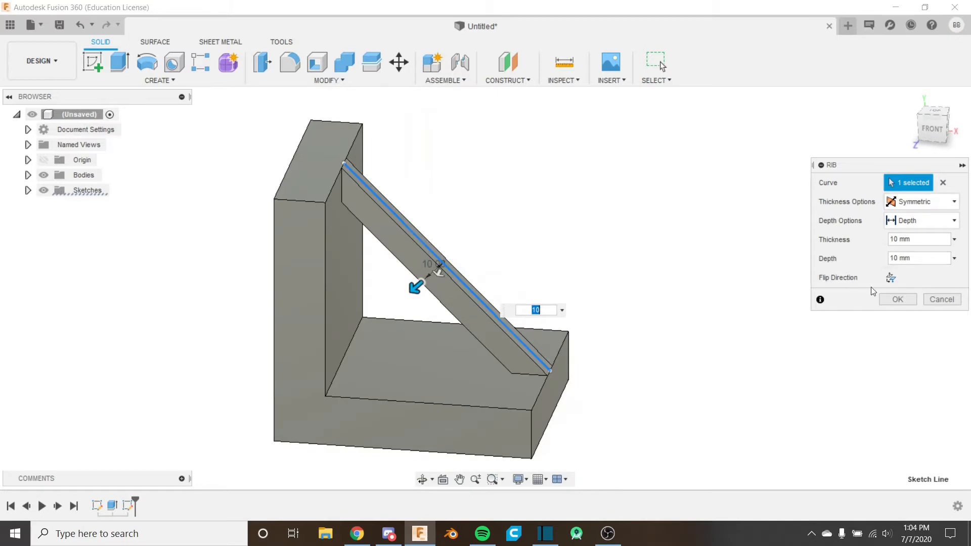
Keep the rib's depth option on Depth and flip its direction away from the bracket's inner corner
left_click(923, 223)
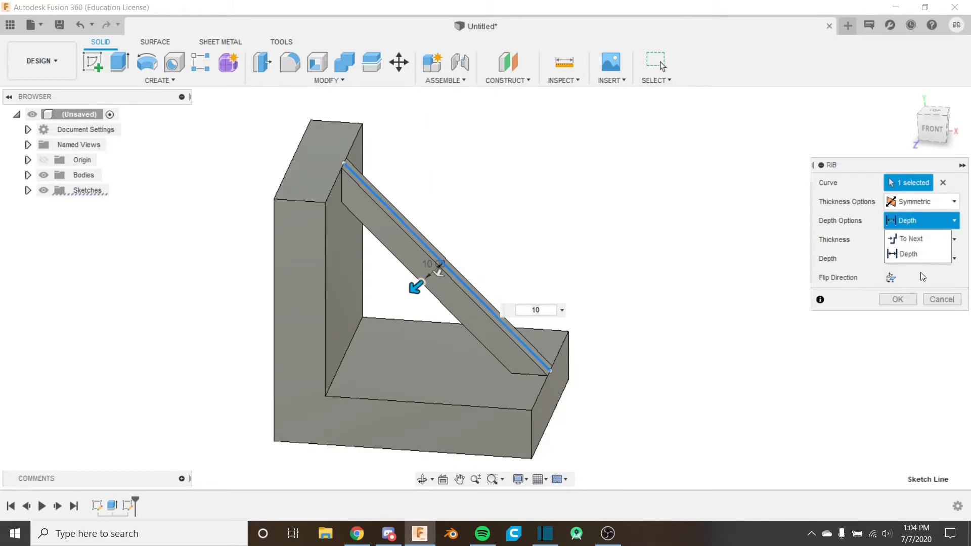
left_click(913, 254)
left_click(891, 278)
middle_click_drag(555, 252, 560, 242, "shift")
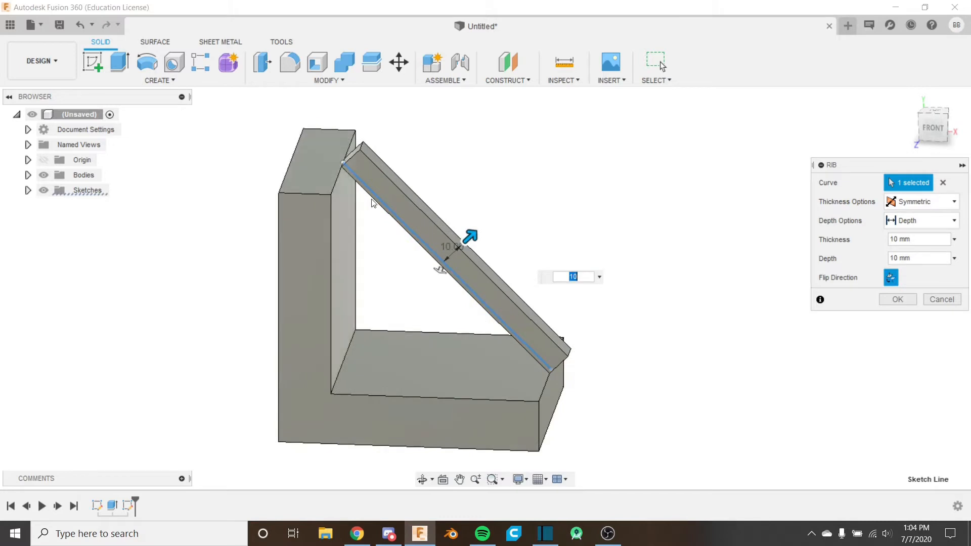
Set the rib's depth option to To Next and flip its direction back toward the bracket's inner corner
left_click(920, 223)
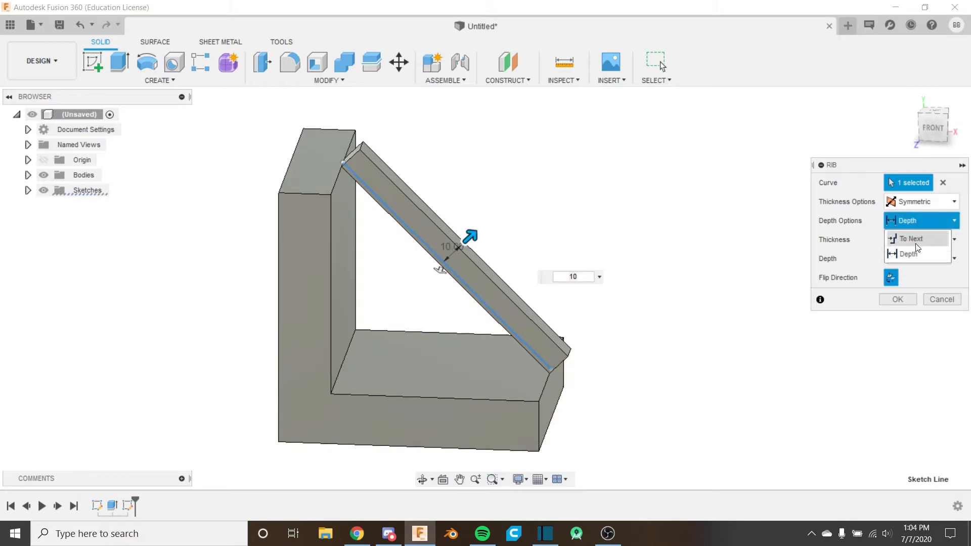
left_click(916, 240)
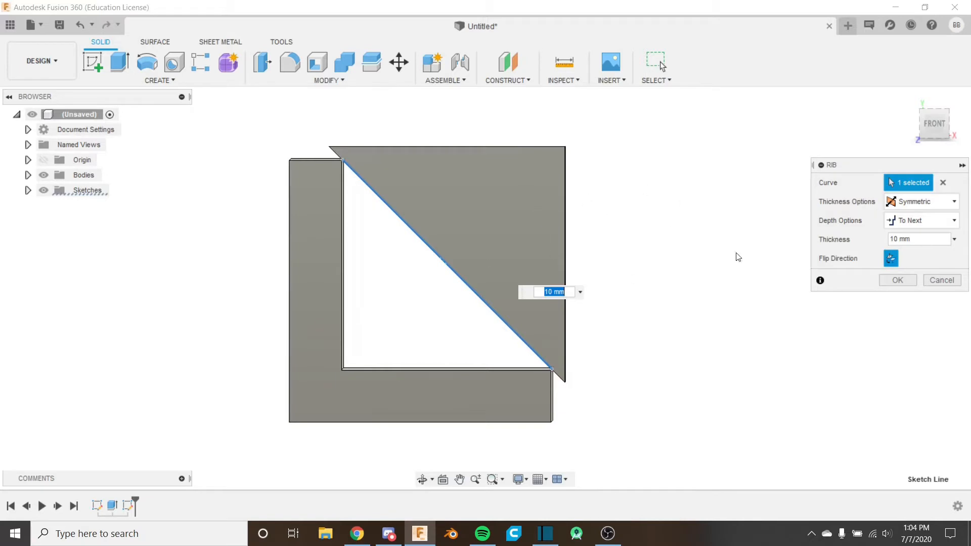
middle_click_drag(777, 246, 755, 266, "shift")
left_click(890, 259)
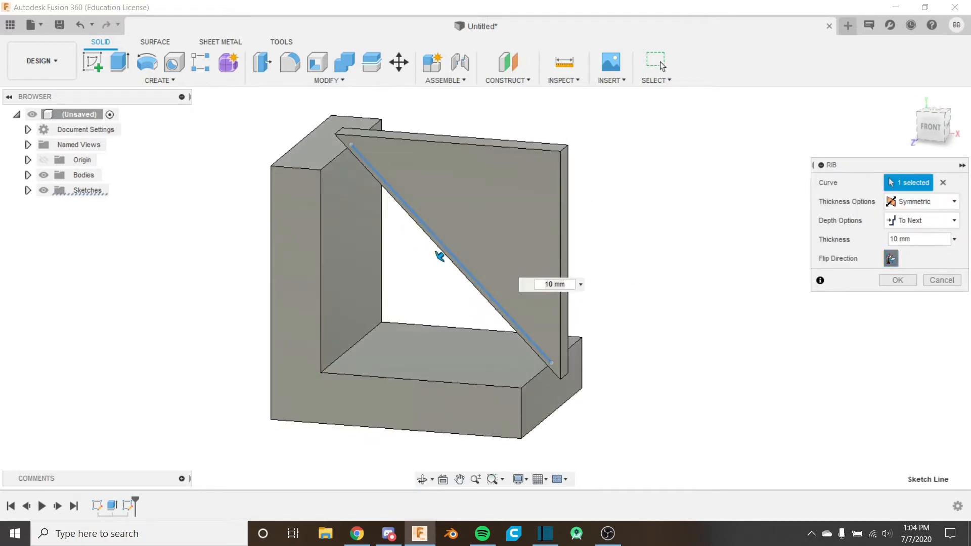
middle_click_drag(660, 279, 618, 264)
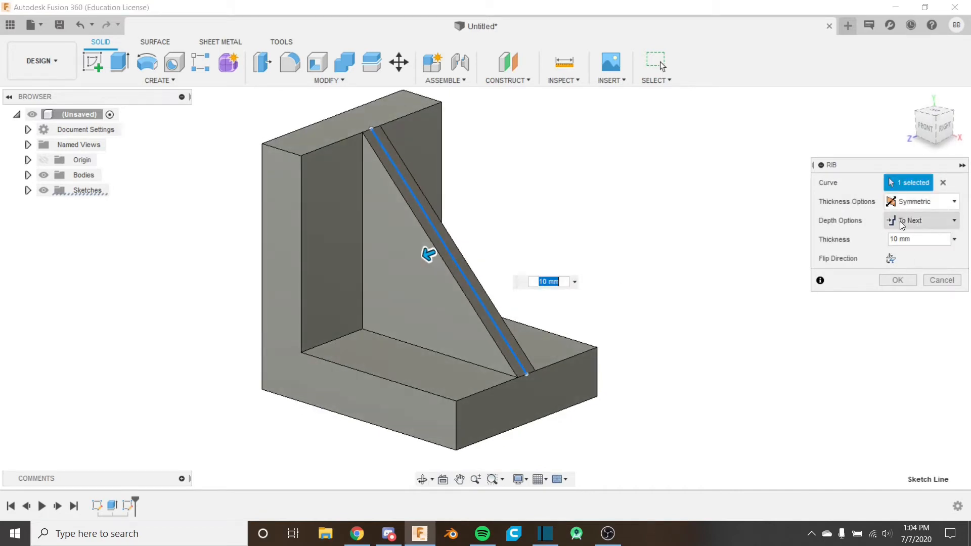
Change the rib's thickness option to One Direction so it grows from one side of the diagonal line
left_click(916, 203)
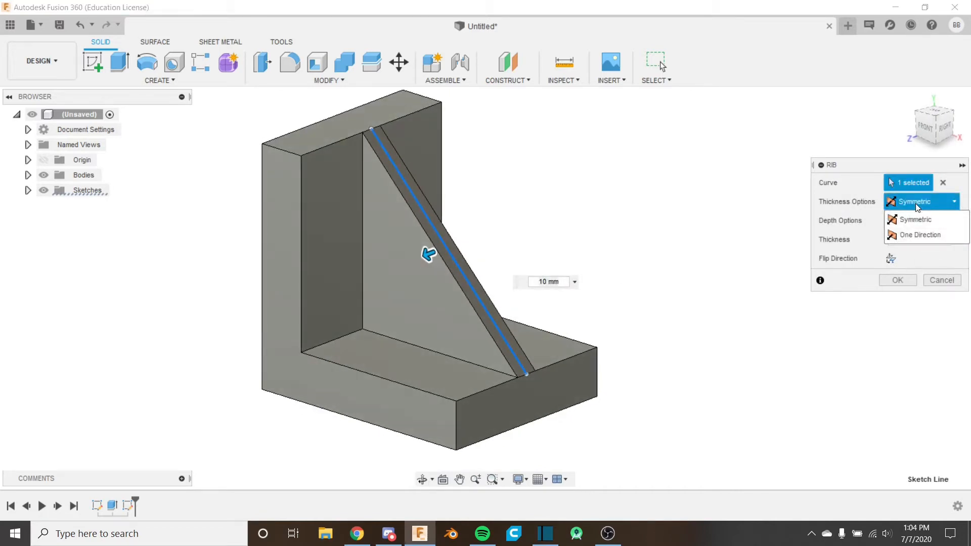
left_click(913, 235)
middle_click_drag(666, 229, 614, 249, "shift")
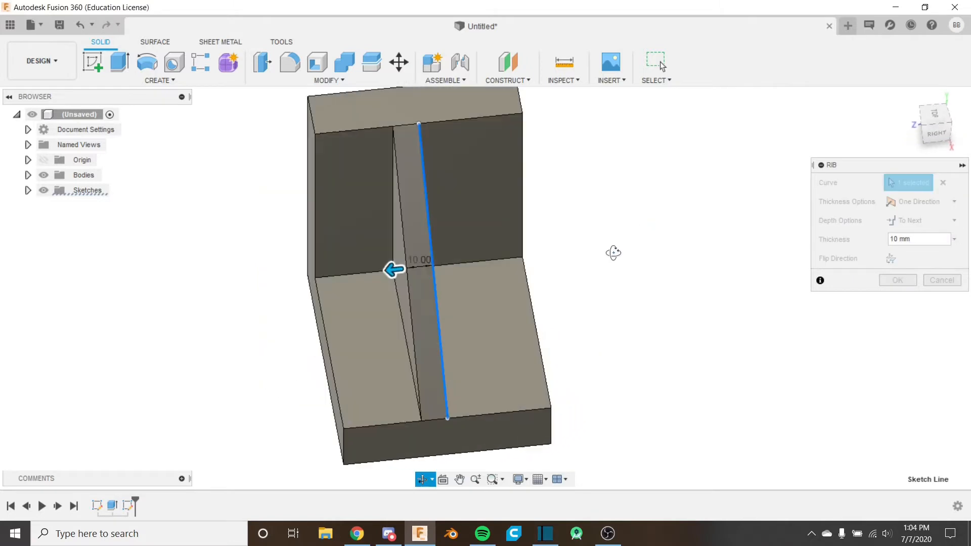
scroll(430, 274, "up", 5)
scroll(435, 283, "down", 3)
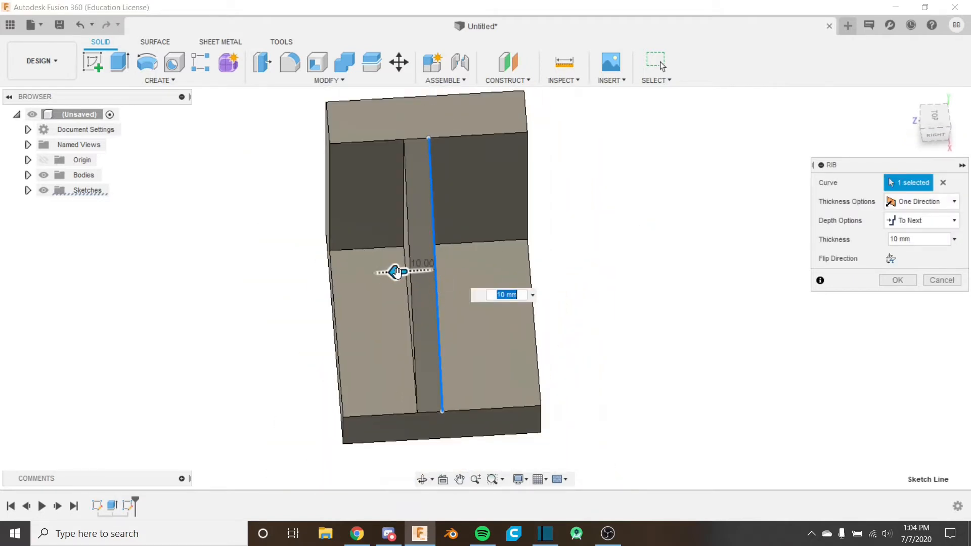
Try a rib thickness of 40 mm, return it to 10 mm, and cancel the rib
left_click_drag(403, 269, 322, 276)
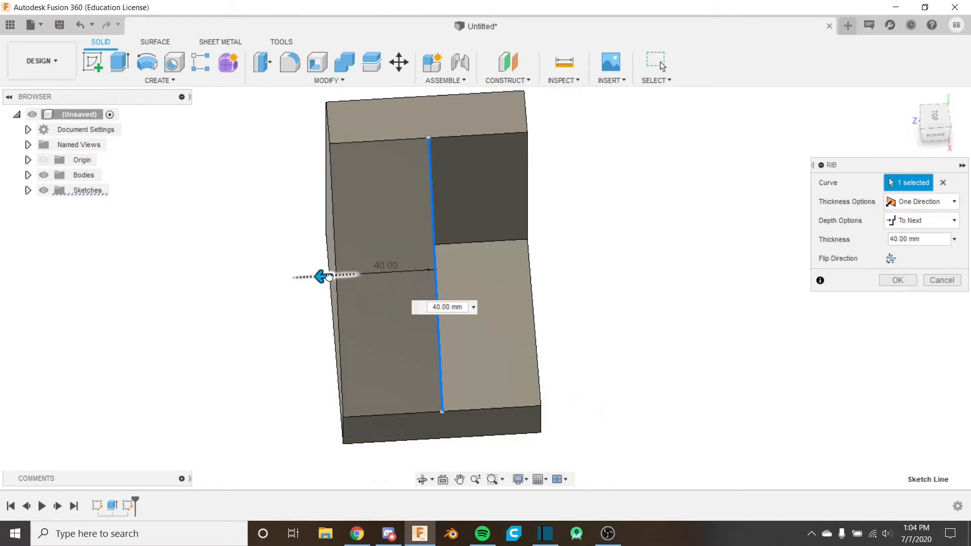
middle_click_drag(509, 265, 415, 226, "shift")
left_click_drag(331, 256, 403, 250)
middle_click_drag(513, 231, 466, 251, "shift")
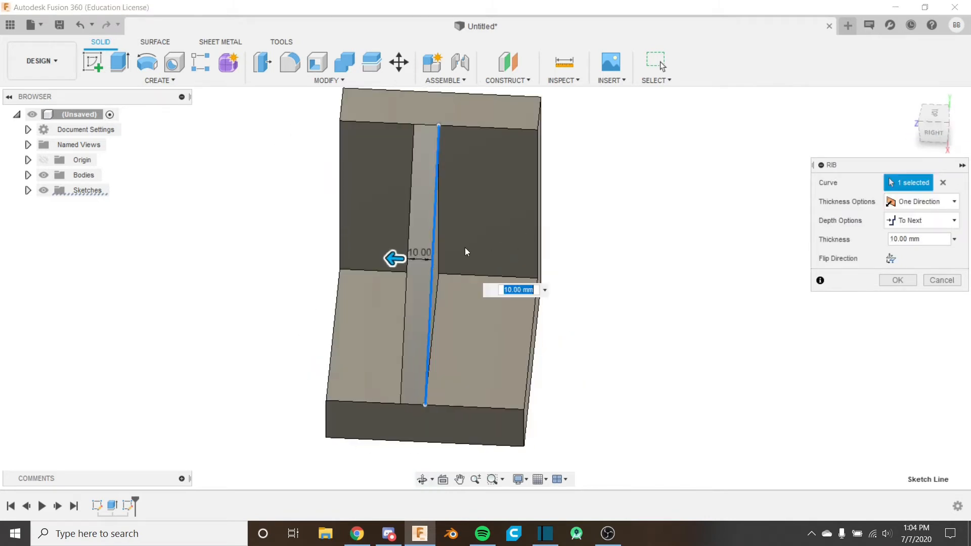
middle_click_drag(435, 198, 499, 202, "shift")
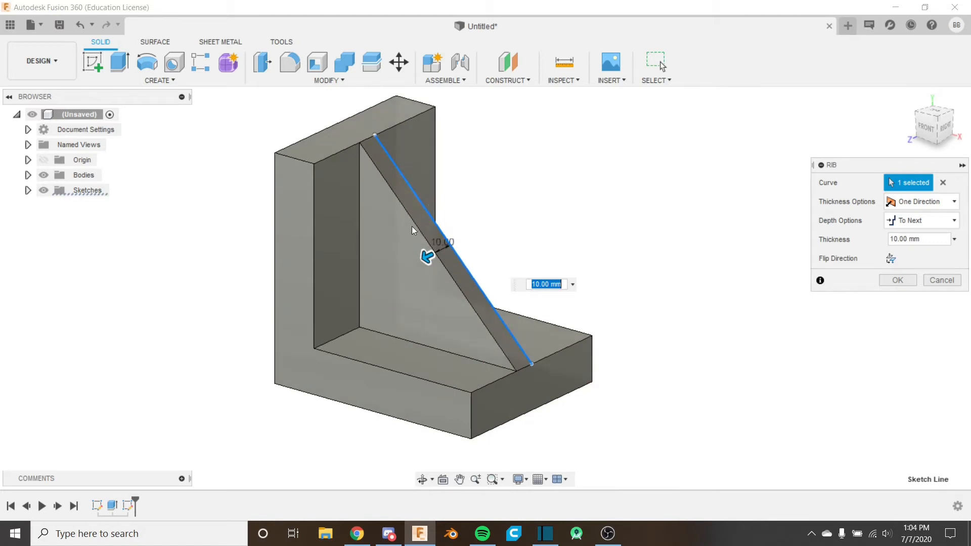
middle_click_drag(412, 230, 472, 269, "shift")
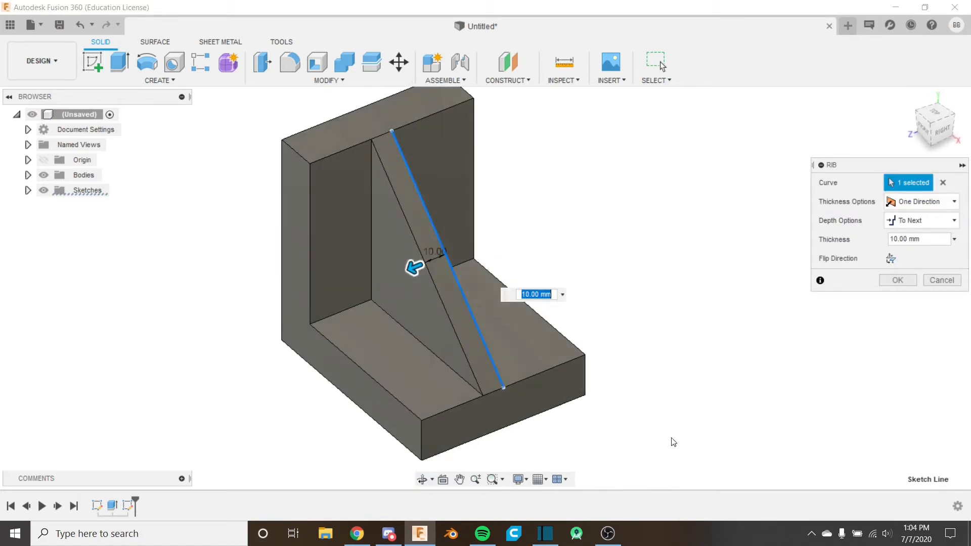
left_click(941, 280)
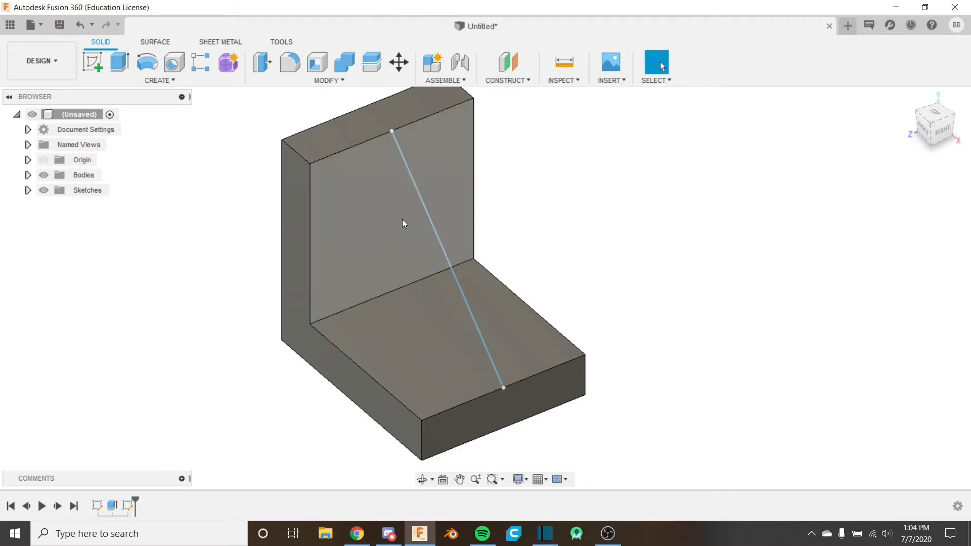
Undo the diagonal line sketch and the bracket extrusion, going back to editing the L-shaped profile sketch
left_click(84, 24)
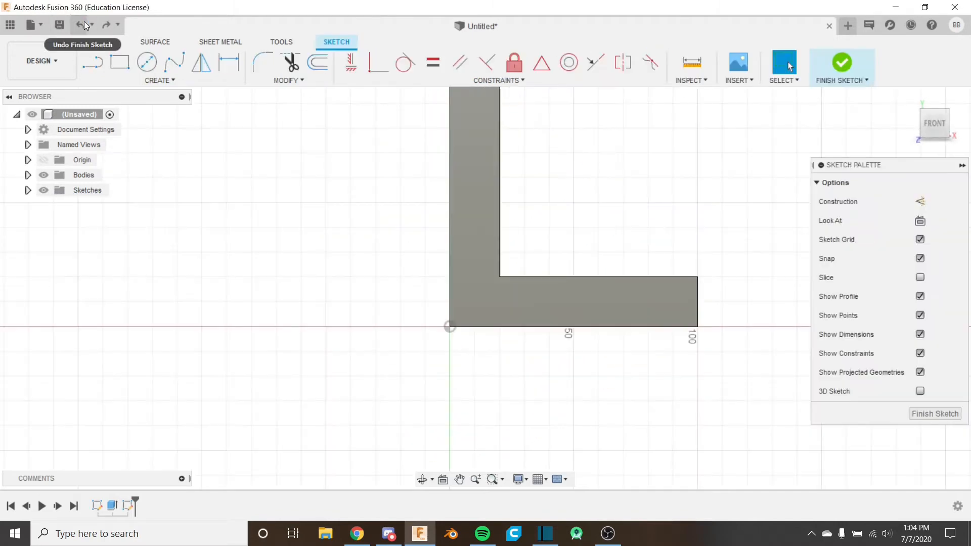
left_click(79, 24)
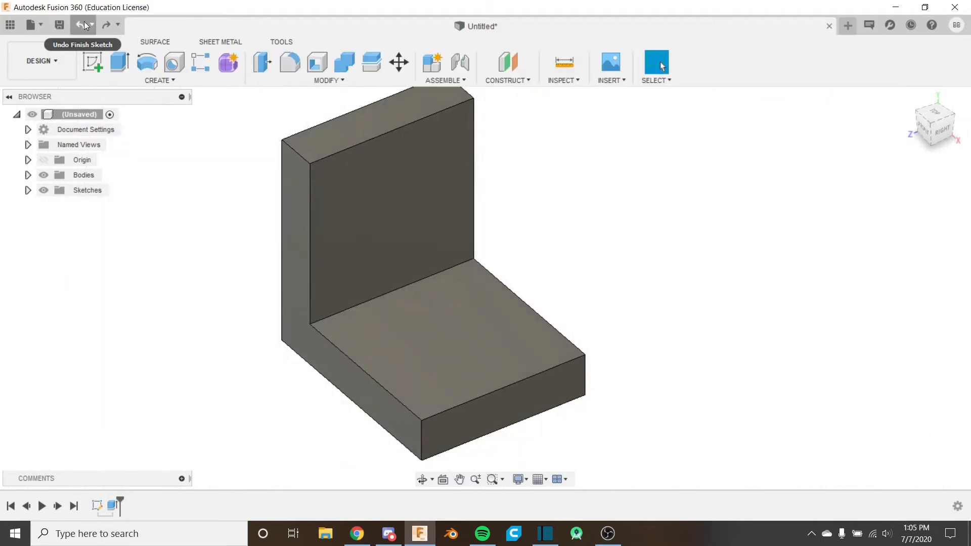
left_click(79, 24)
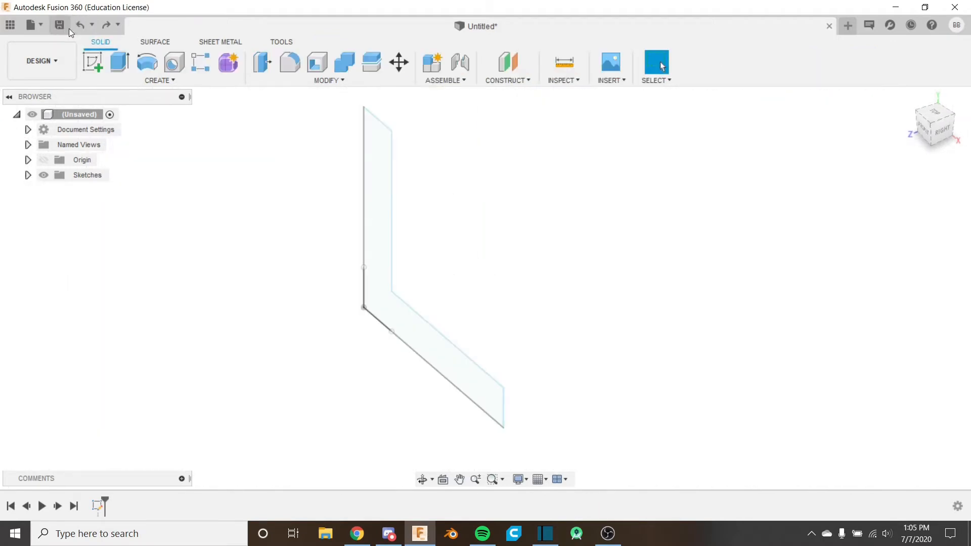
left_click(79, 24)
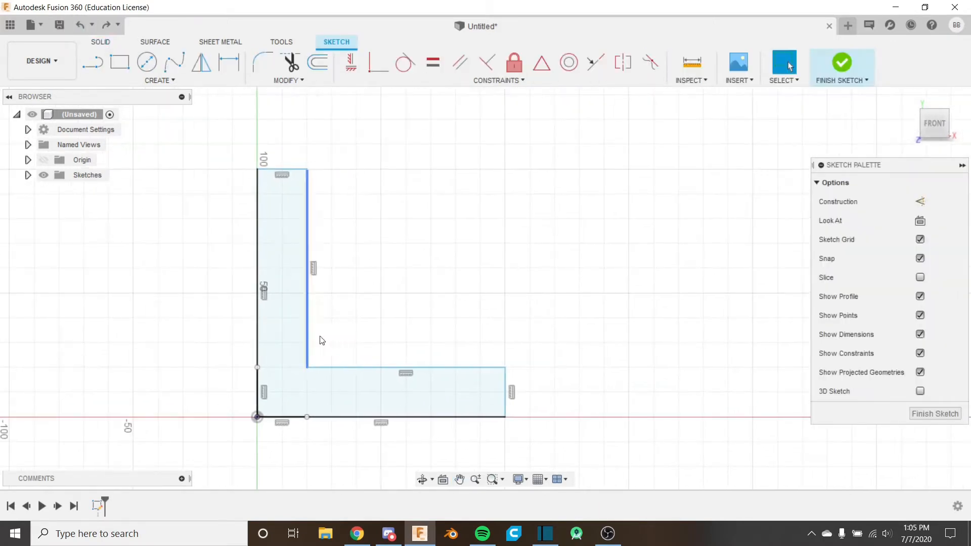
Delete all of the L-shaped profile's geometry from the sketch
left_click_drag(201, 158, 631, 460)
right_click(650, 356)
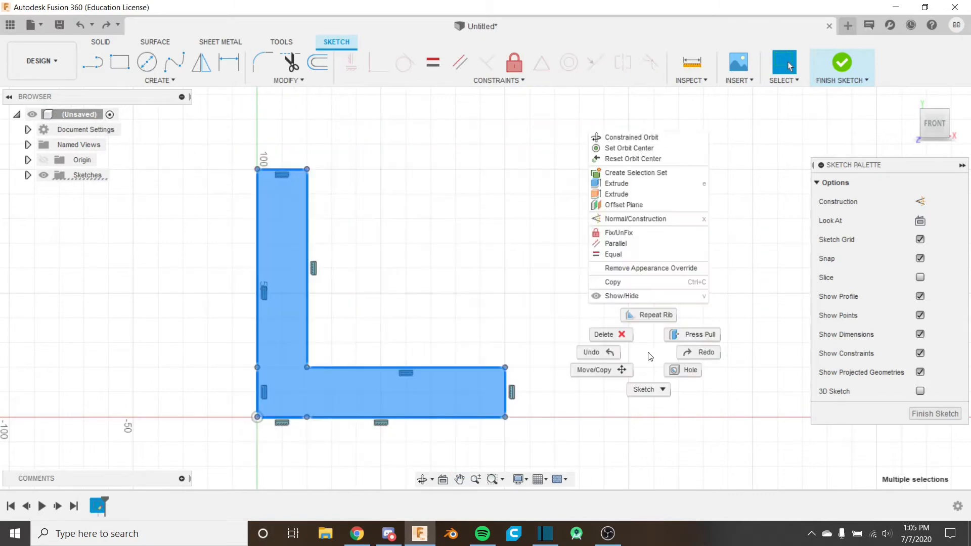
left_click(605, 334)
scroll(439, 280, "down", 1)
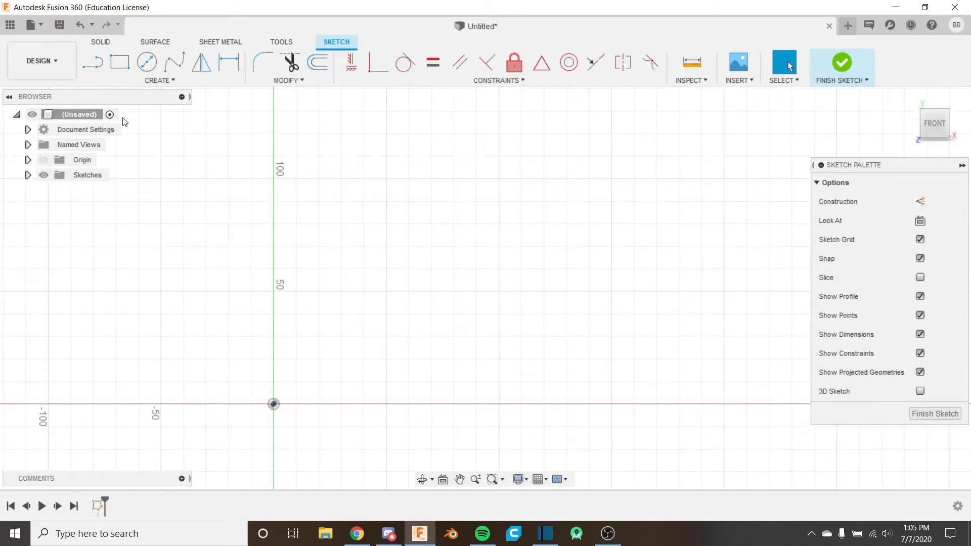
left_click(121, 65)
left_click(274, 405)
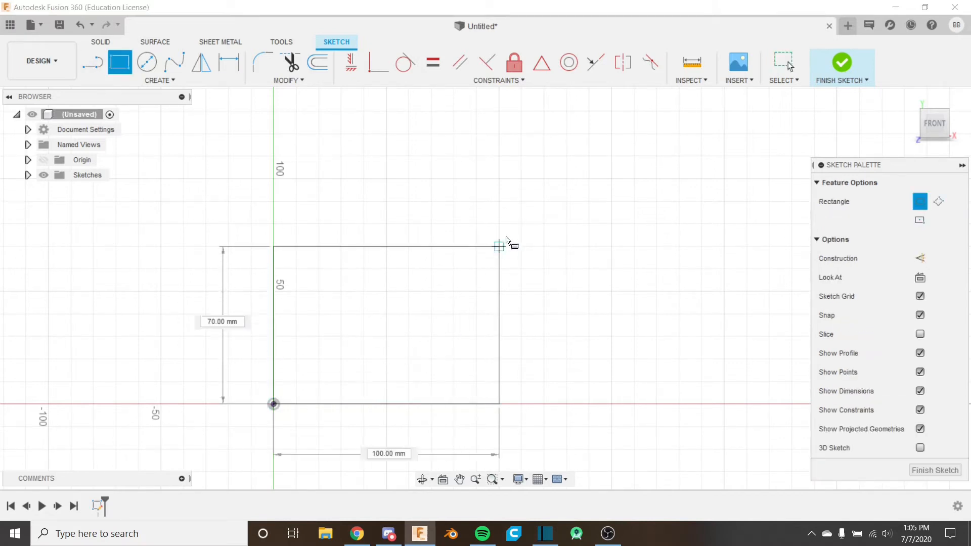
left_click(500, 179)
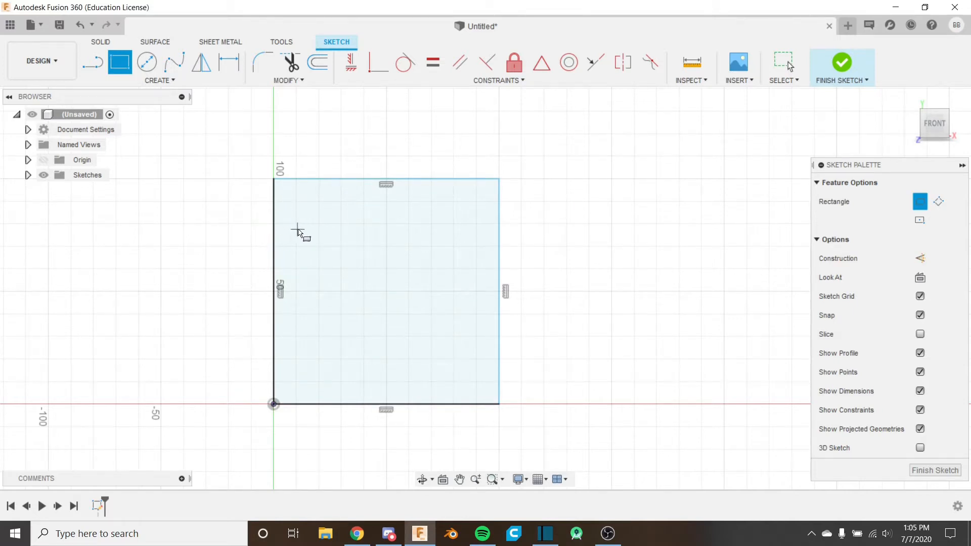
key("Escape")
key("ctrl+z")
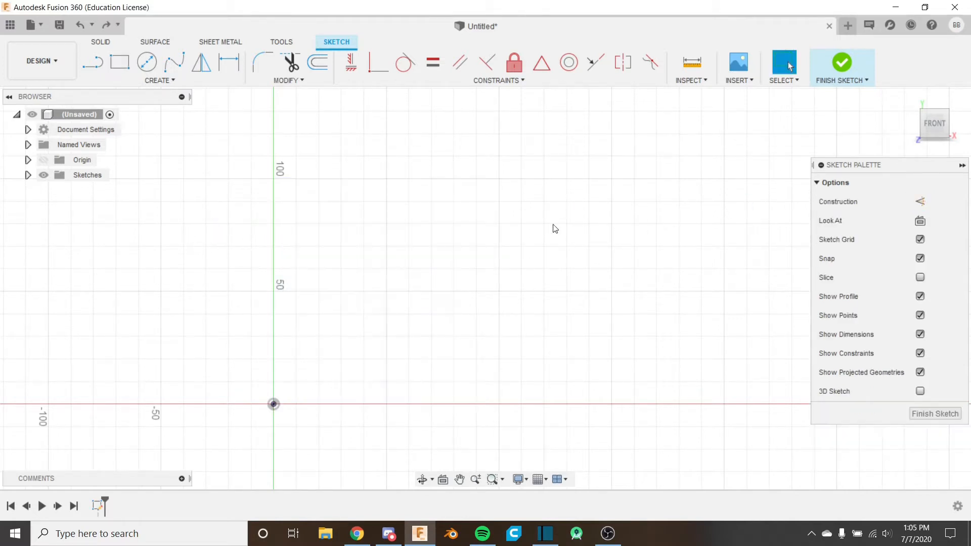
Sketch a 100 mm by 100 mm center rectangle centered on the origin
left_click(162, 80)
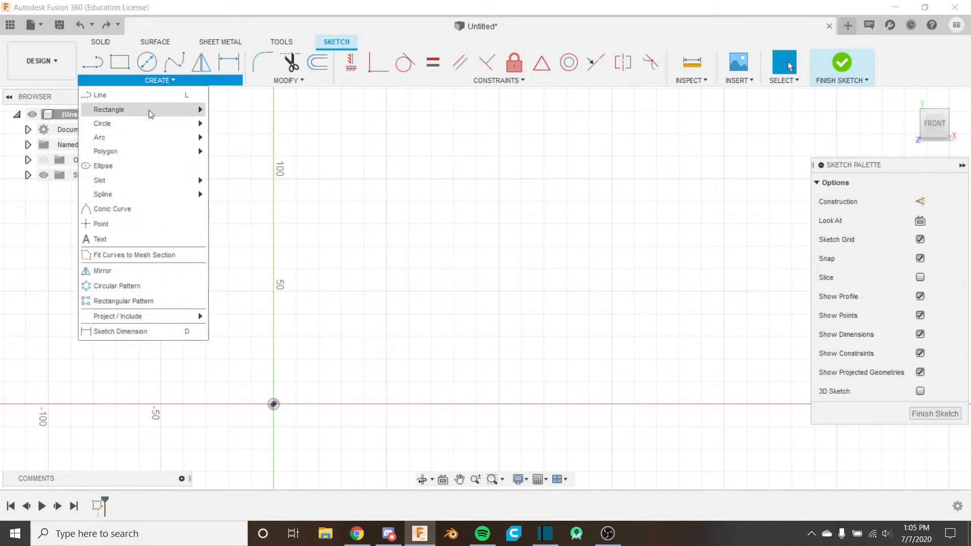
mouse_move(149, 110)
left_click(296, 140)
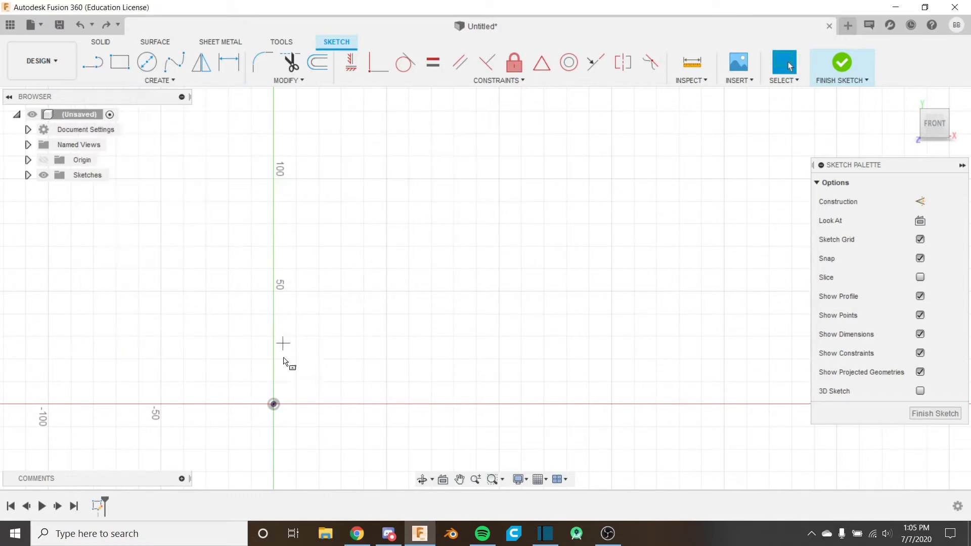
left_click(273, 404)
middle_click_drag(327, 344, 519, 191)
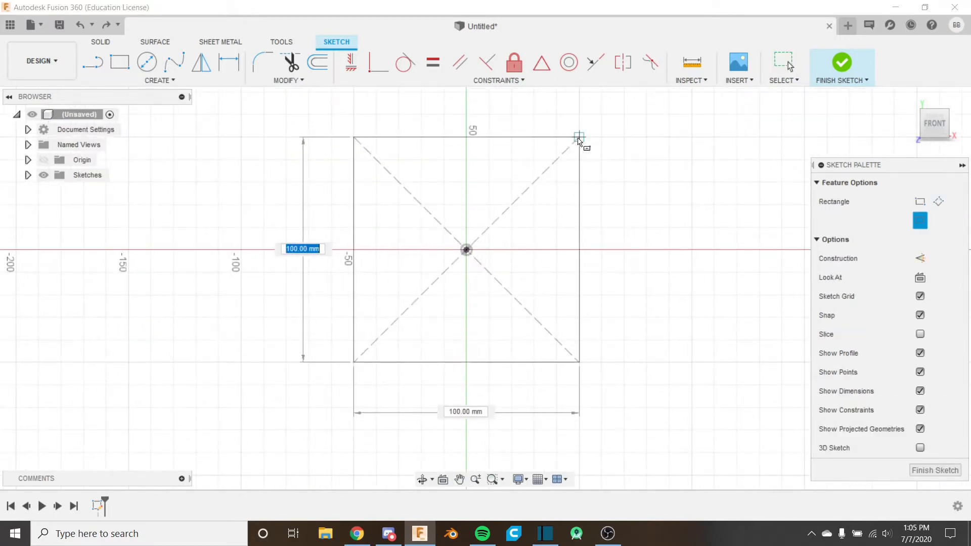
left_click(579, 137)
Sketch a second center rectangle, about 80 mm square, inside the first one and centered on the origin
left_click(466, 250)
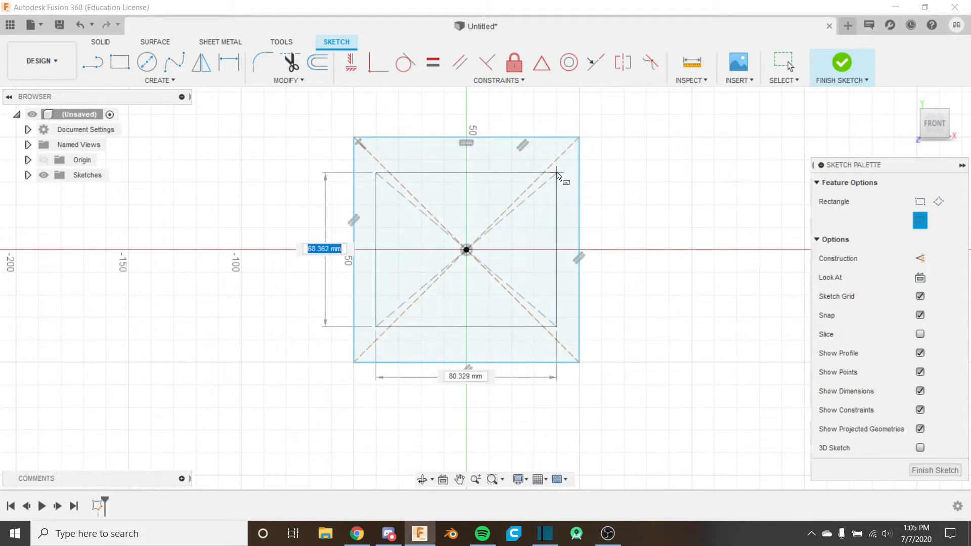
left_click(556, 160)
key("Escape")
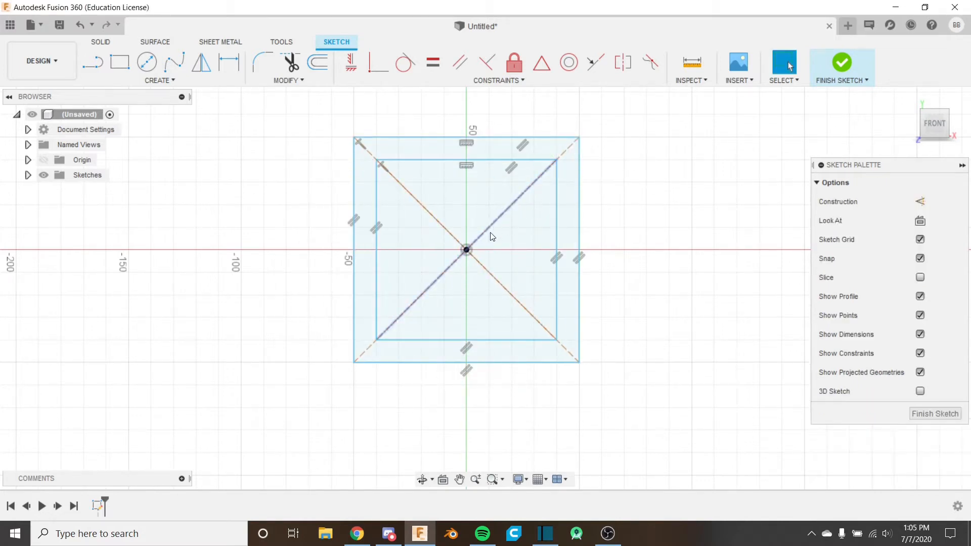
Extrude the square frame profile between the two rectangles by -50 mm as a new body
scroll(498, 223, "up", 2)
middle_click_drag(499, 180, 451, 206)
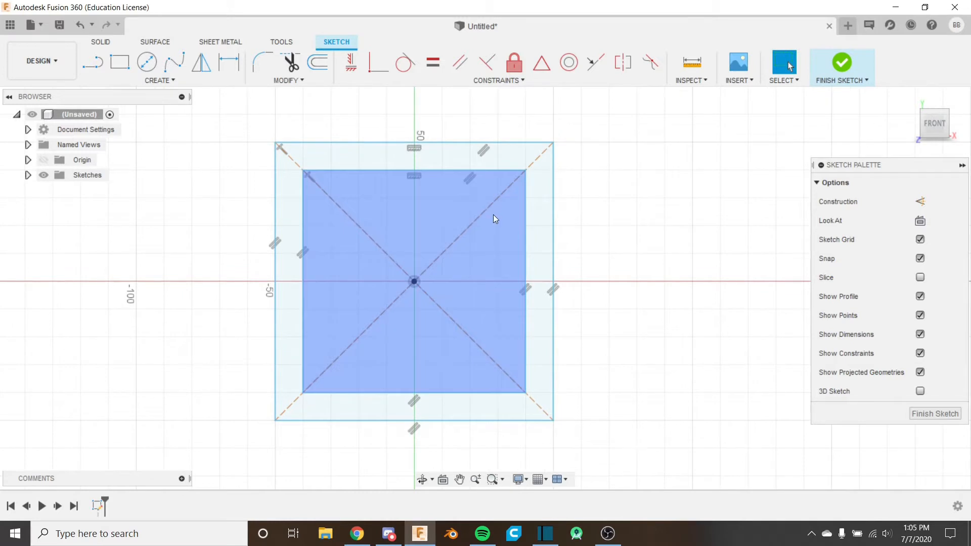
key("e")
left_click(547, 279)
mouse_move(592, 276)
middle_mouse_down("shift")
mouse_move(619, 206)
mouse_move(559, 258)
middle_mouse_up("shift")
type("-60")
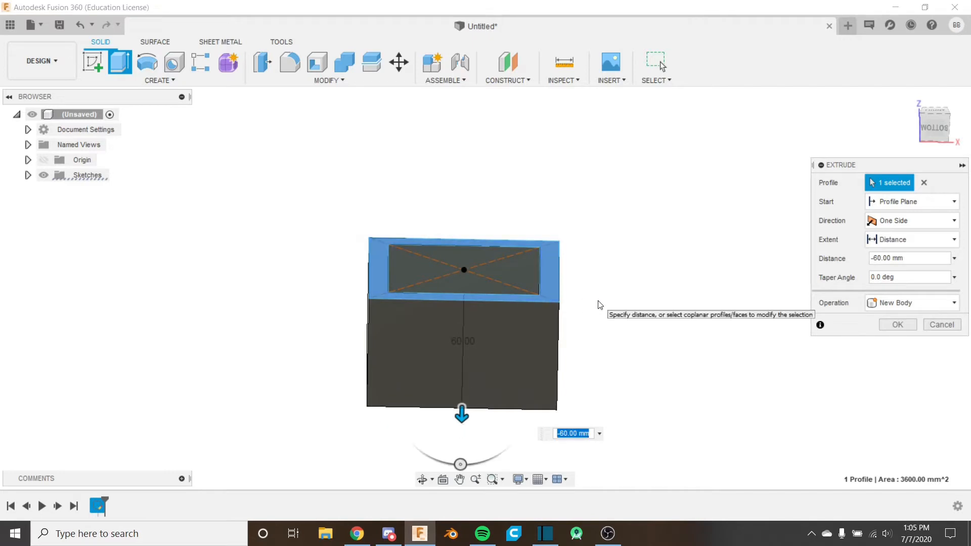
key("Return")
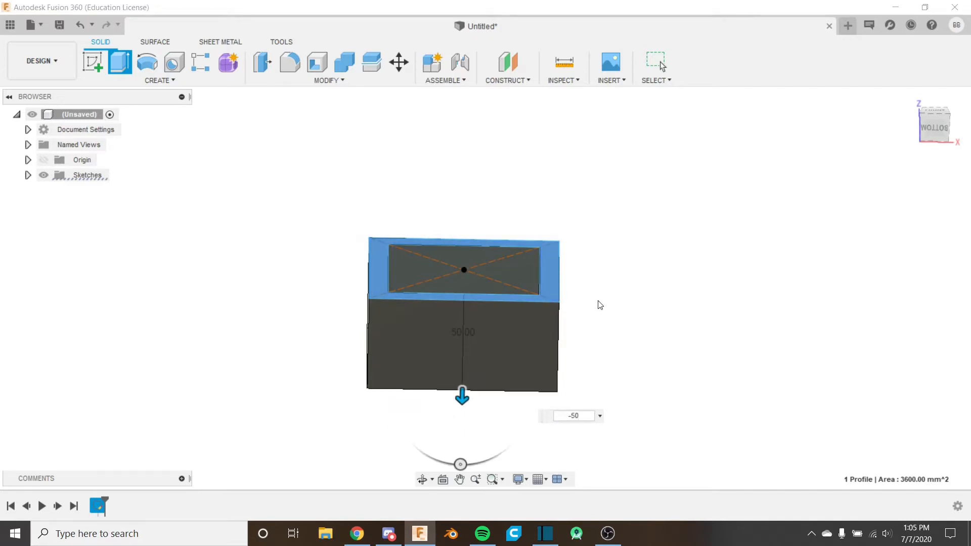
Start a new sketch on the origin plane parallel to the square frame's front face
middle_click_drag(587, 308, 571, 332, "shift")
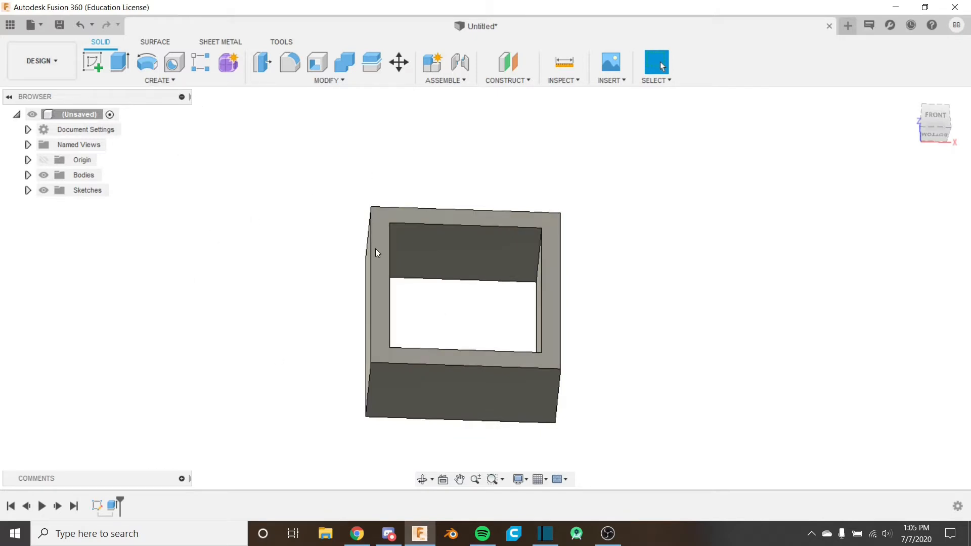
middle_click_drag(375, 254, 502, 248, "shift")
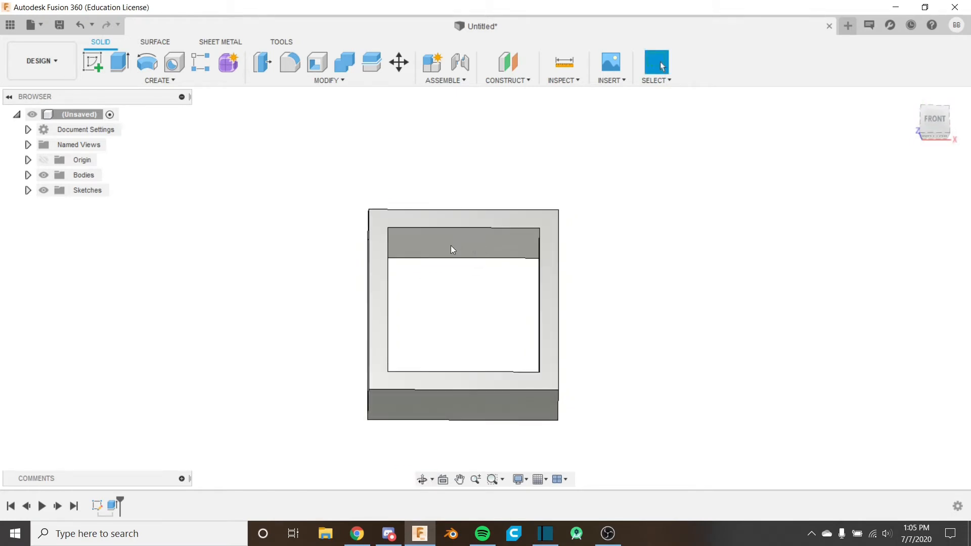
left_click(94, 64)
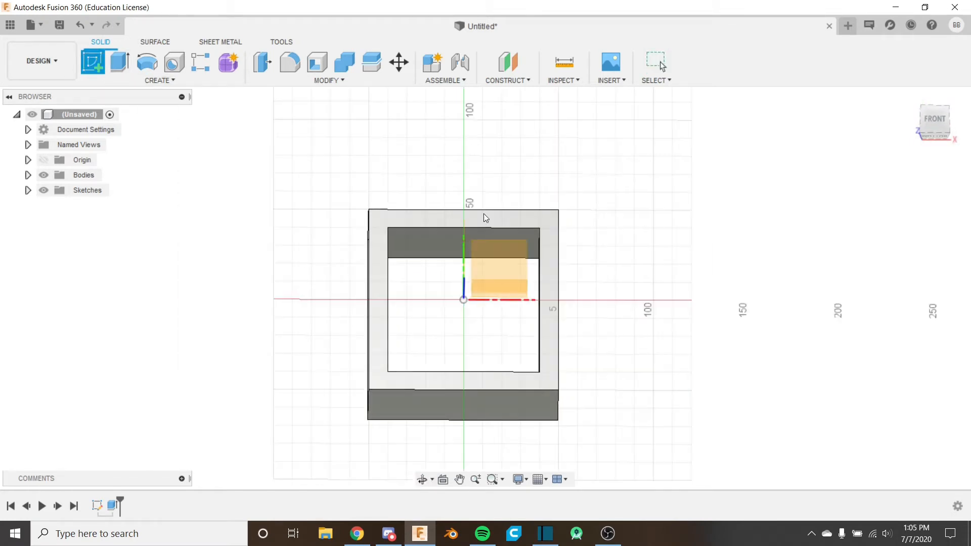
middle_click_drag(504, 216, 548, 229, "shift")
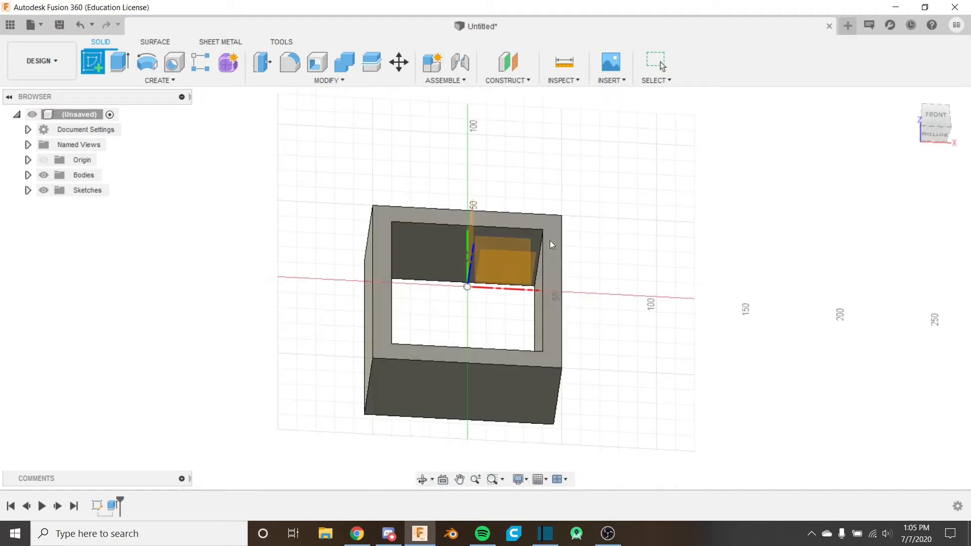
mouse_move(532, 314)
middle_mouse_down("shift")
mouse_move(553, 293)
mouse_move(518, 311)
mouse_move(516, 323)
middle_mouse_up("shift")
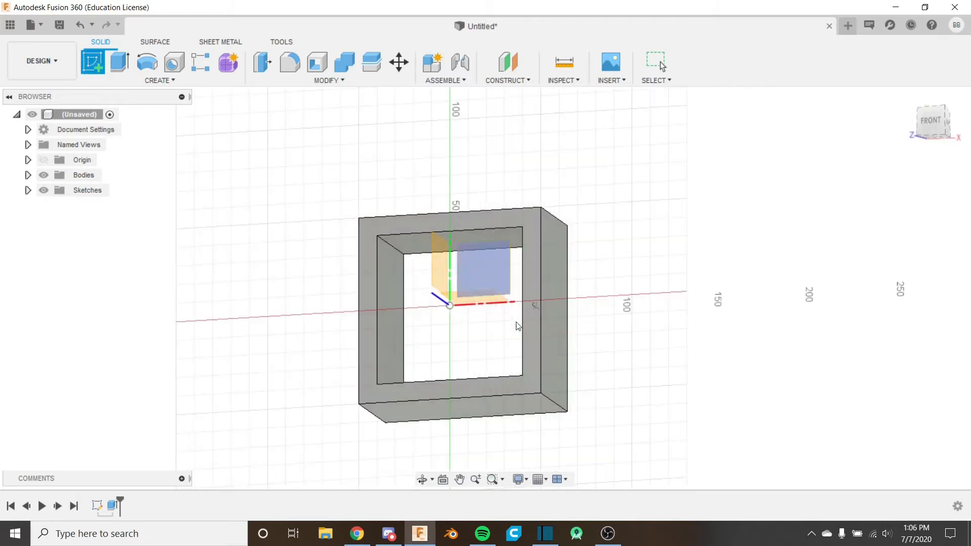
left_click(496, 264)
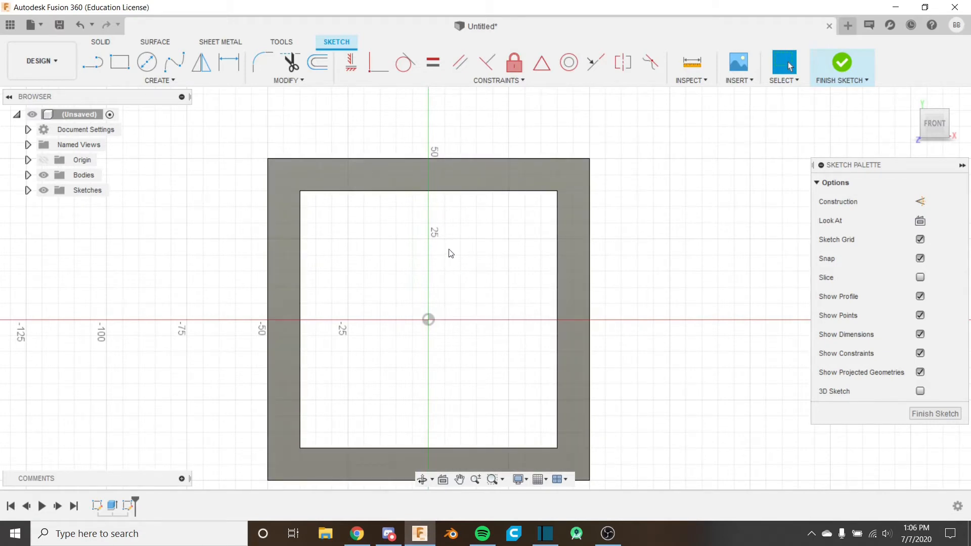
Sketch a vertical line upward from the origin and a 20 mm horizontal line to its right, inside the frame opening
scroll(429, 217, "down", 1)
key("l")
left_click(429, 303)
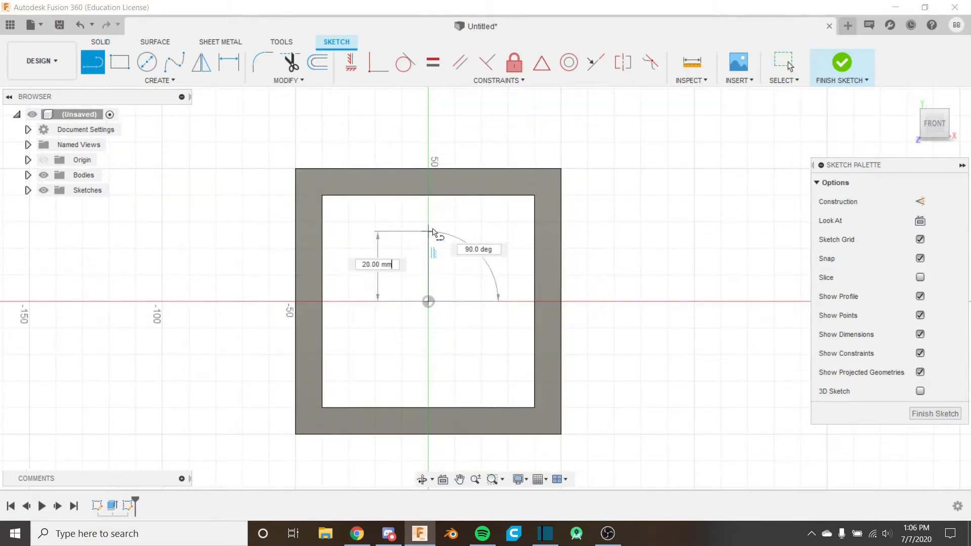
left_click(429, 228)
left_click(460, 228)
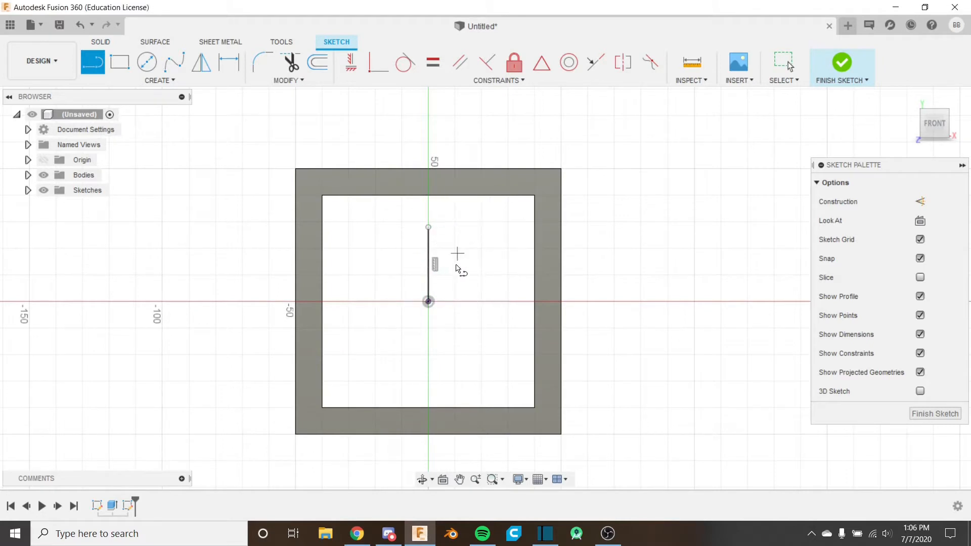
left_click(429, 302)
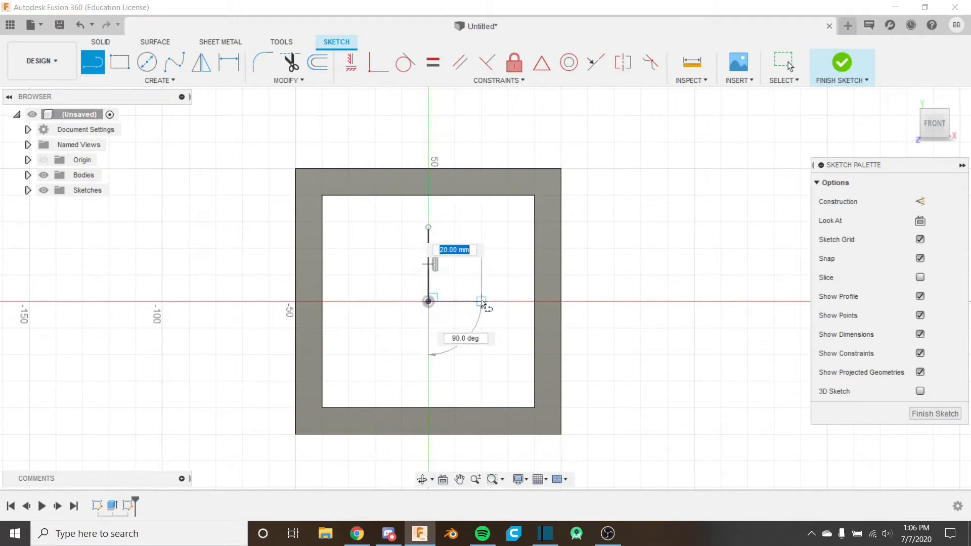
left_click(480, 332)
Complete the cross with one line downward and one line to the left of the origin, and finish the sketch
left_click(429, 302)
left_click(429, 355)
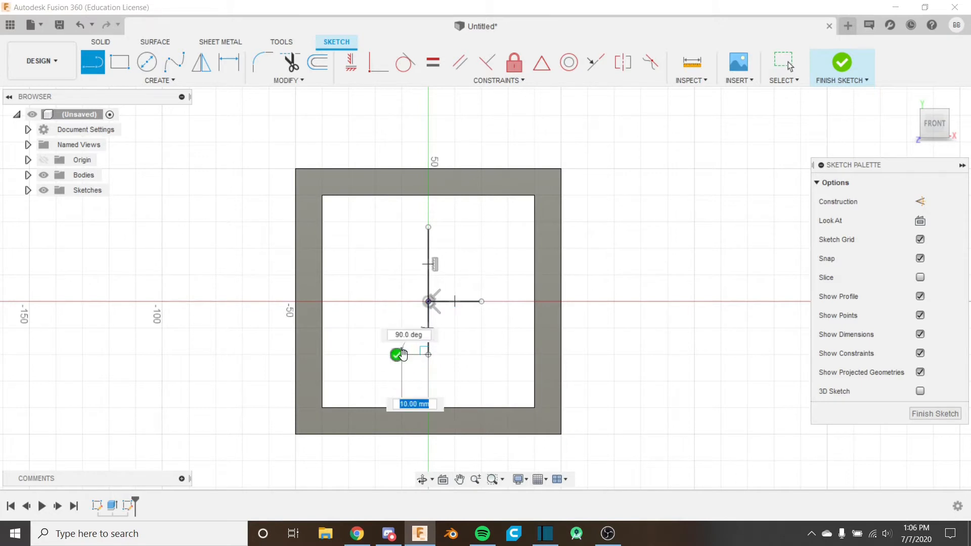
key("Escape")
left_click(429, 302)
left_click(376, 302)
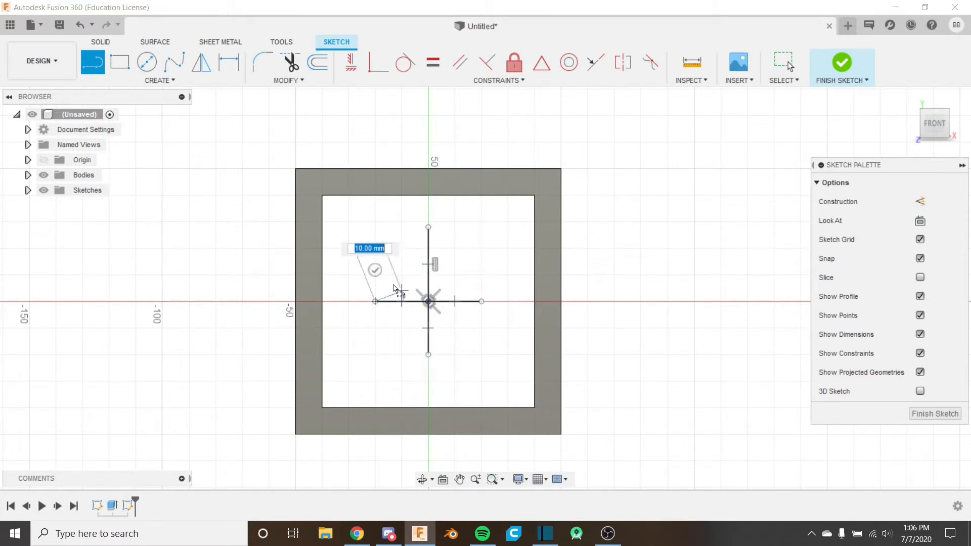
left_click(375, 271)
key("Escape")
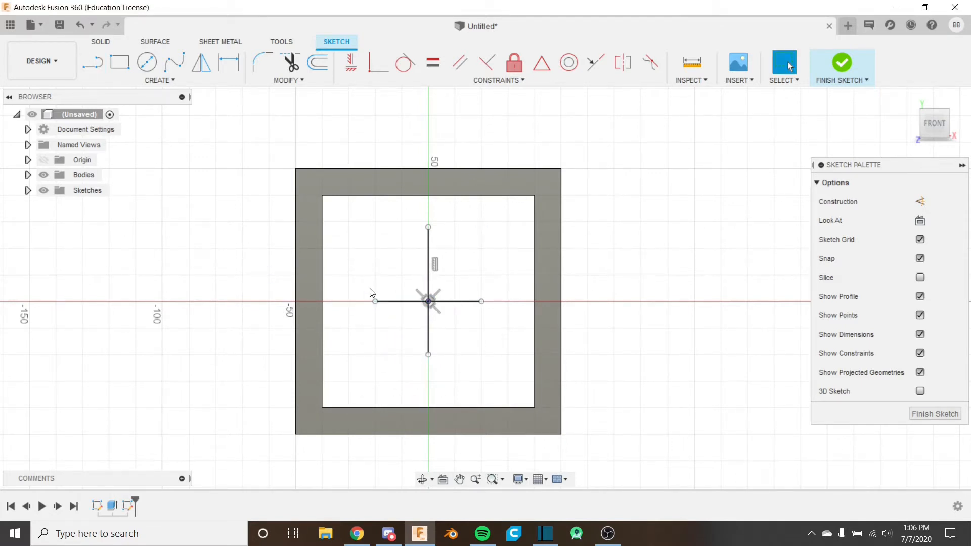
left_click(842, 66)
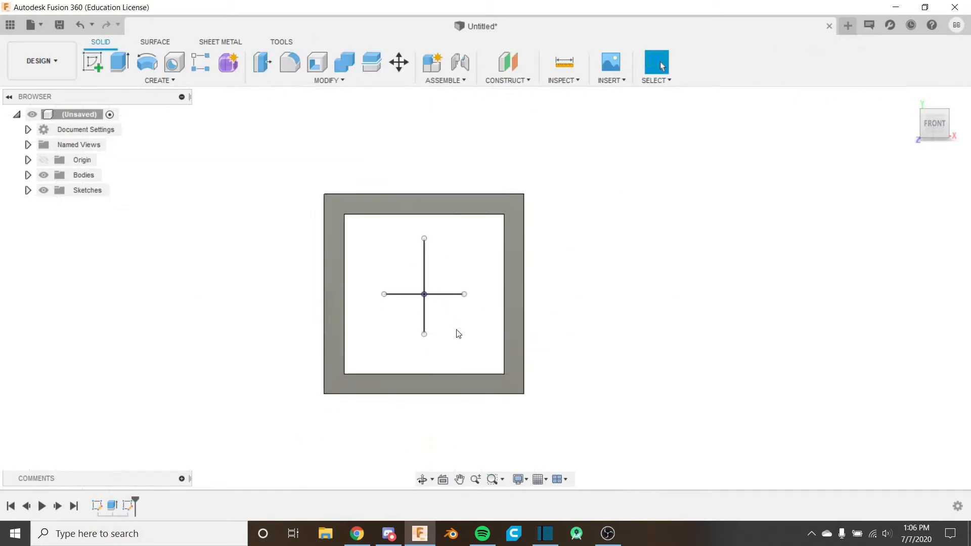
Start the Web tool and select all four lines of the cross as its curves
left_click(203, 81)
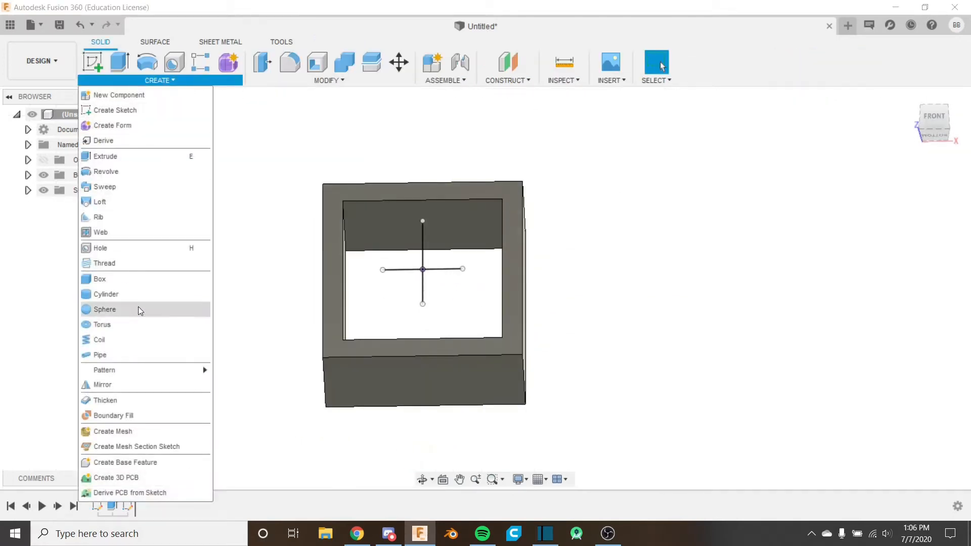
left_click(155, 232)
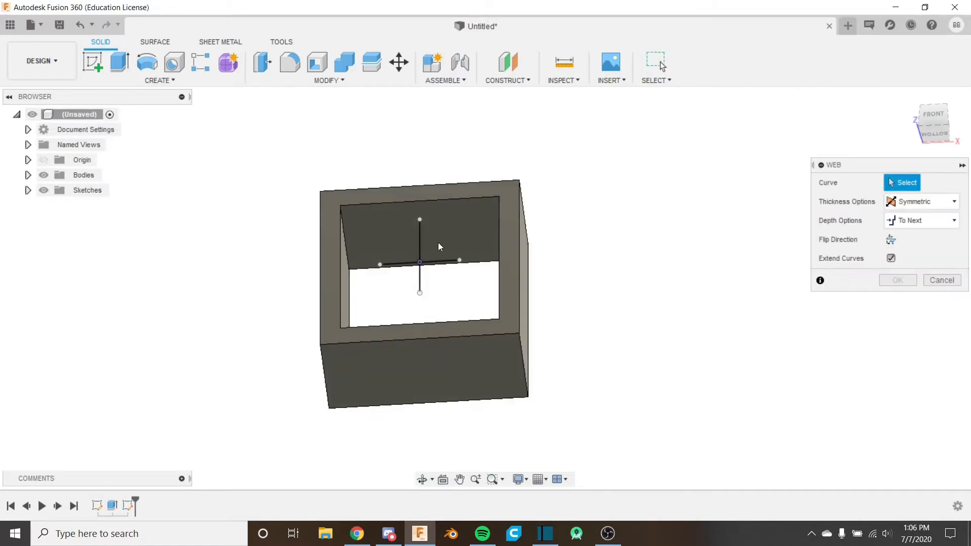
scroll(451, 250, "up", 3)
middle_click_drag(421, 255, 438, 257, "shift")
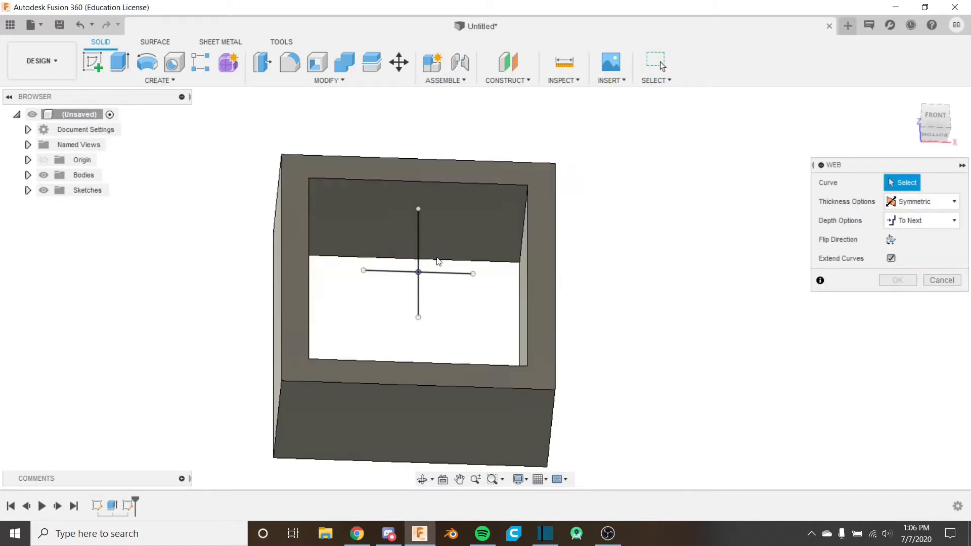
left_click(420, 257)
left_click(442, 274)
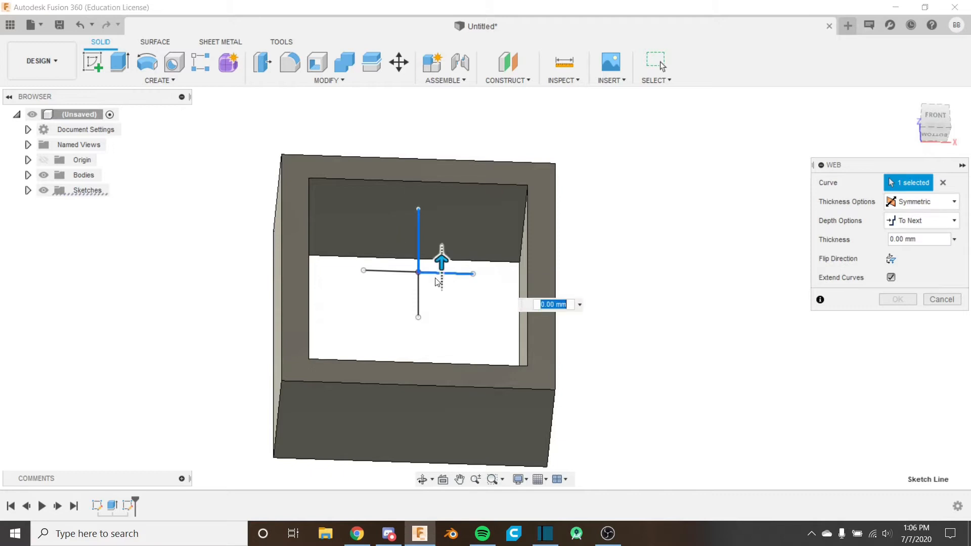
left_click(414, 292)
left_click(401, 273)
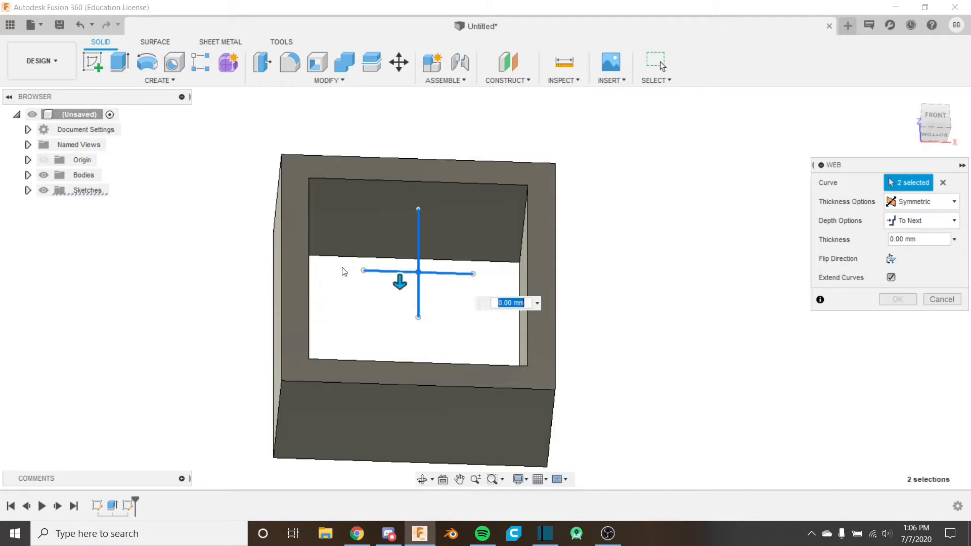
Set the web thickness to 5 mm, with symmetric thickness and To Next depth
scroll(342, 268, "down", 1)
mouse_move(407, 274)
middle_mouse_down("shift")
mouse_move(390, 251)
mouse_move(416, 235)
middle_mouse_up("shift")
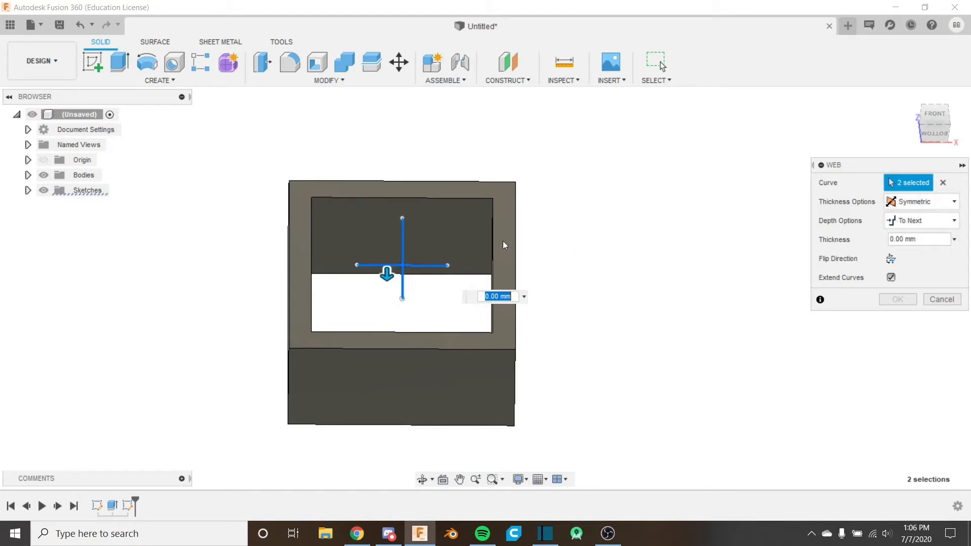
scroll(429, 251, "up", 3)
middle_click_drag(439, 274, 444, 283, "shift")
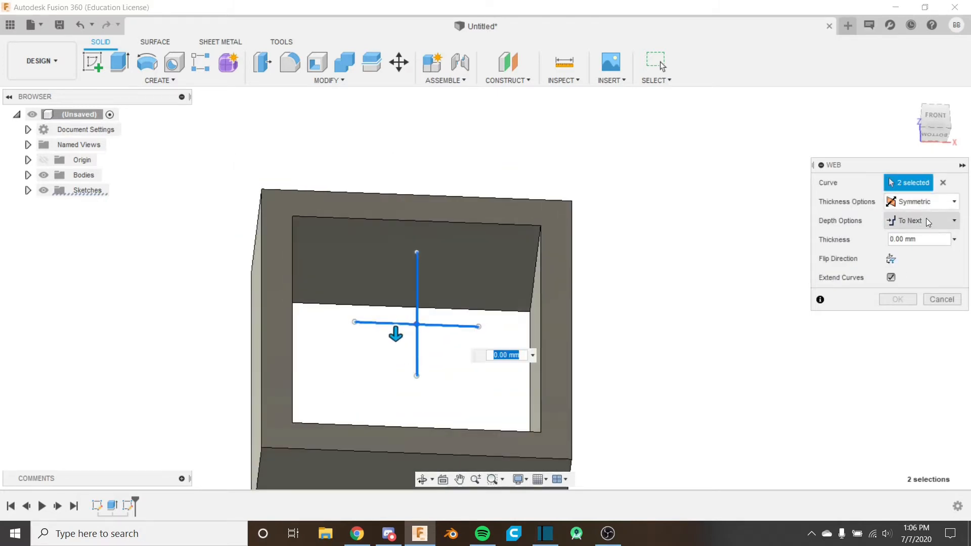
mouse_move(639, 293)
middle_mouse_down("shift")
mouse_move(627, 289)
mouse_move(624, 299)
middle_mouse_up("shift")
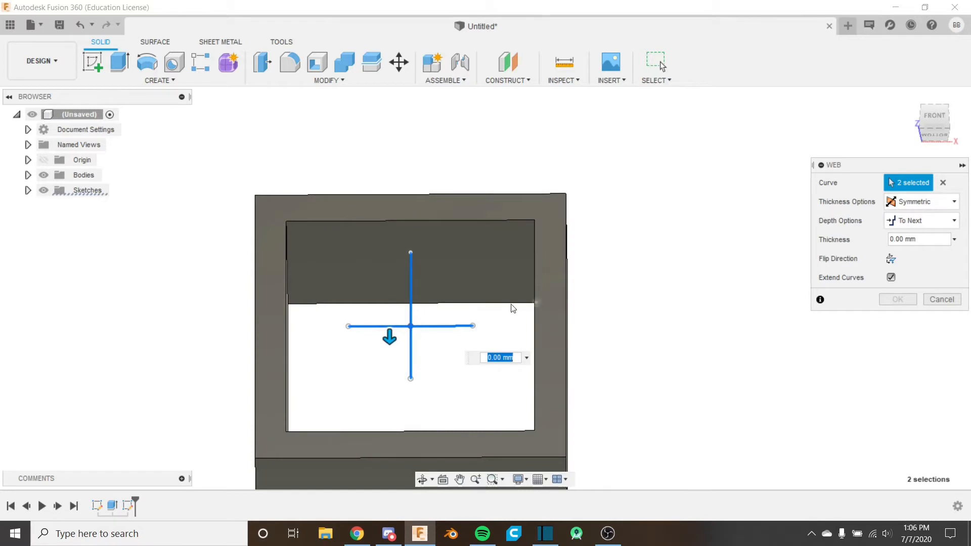
type("5")
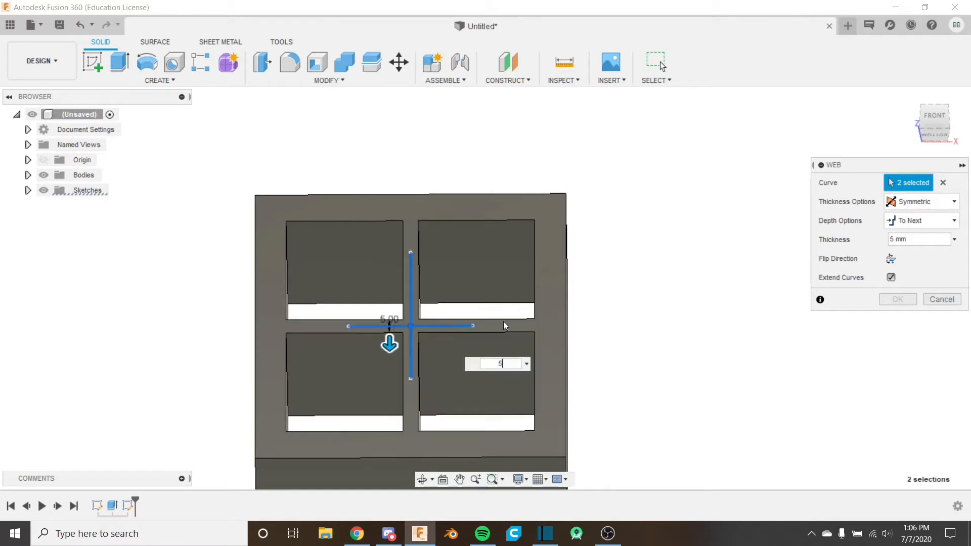
Inspect the cross-shaped web preview inside the frame from the front and the back
middle_click_drag(481, 321, 430, 252, "shift")
scroll(430, 320, "up", 3)
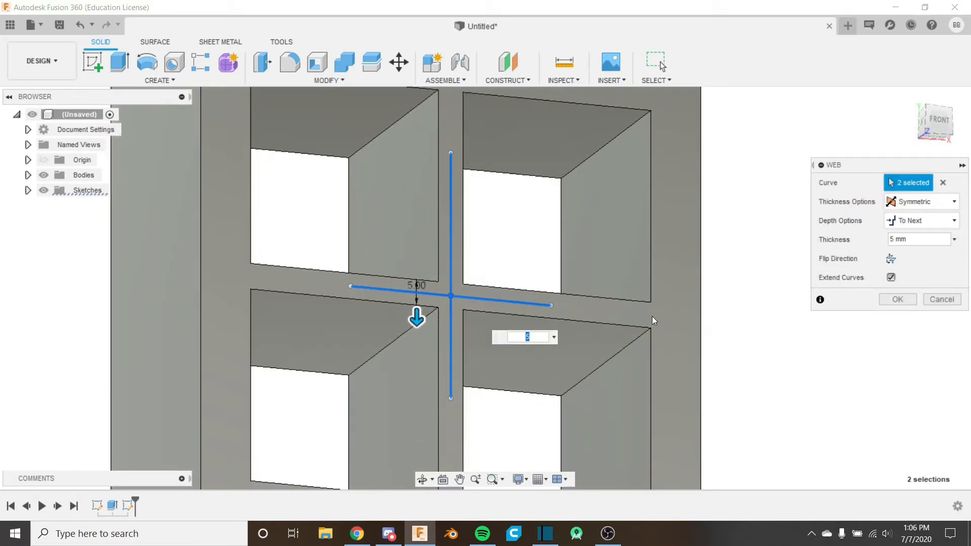
middle_click_drag(616, 308, 498, 298, "shift")
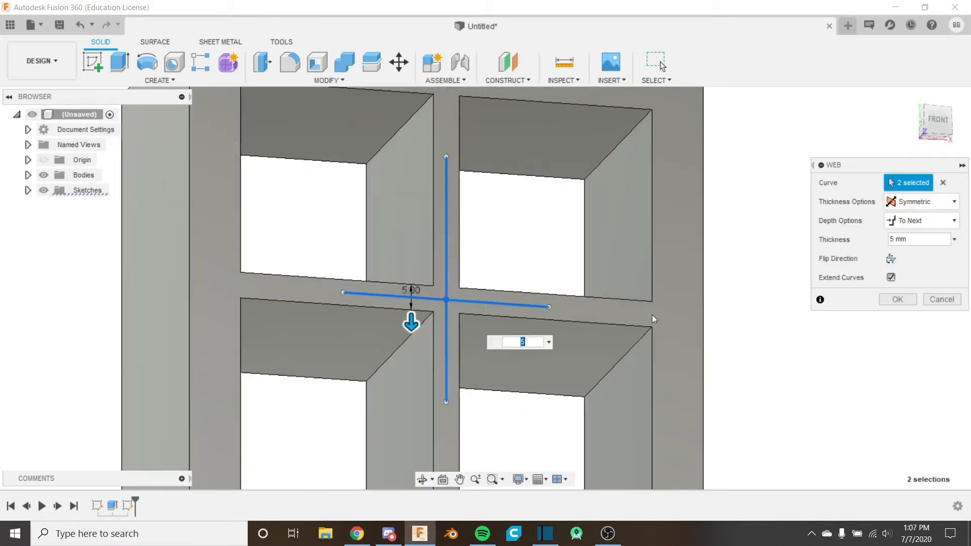
scroll(621, 328, "down", 3)
middle_click_drag(521, 326, 494, 256, "shift")
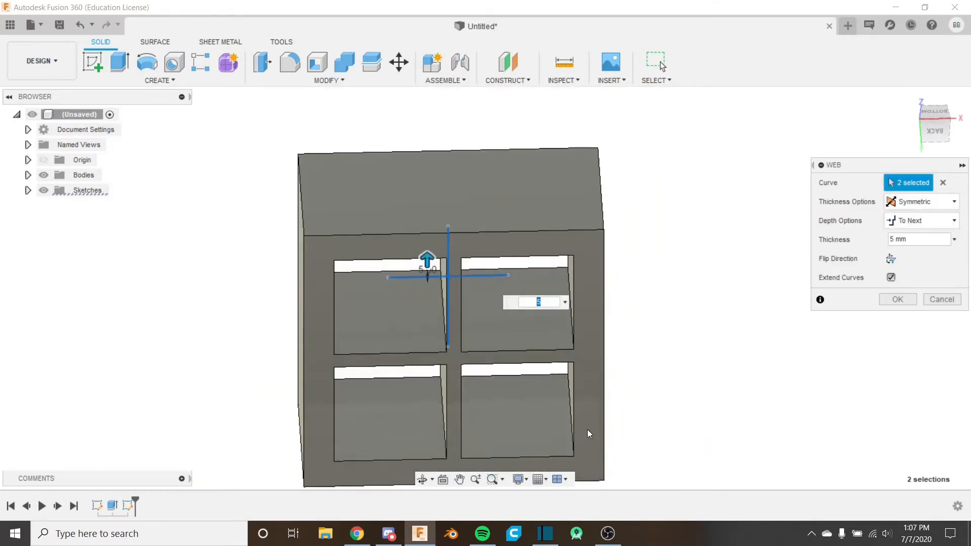
middle_click_drag(520, 301, 496, 321, "shift")
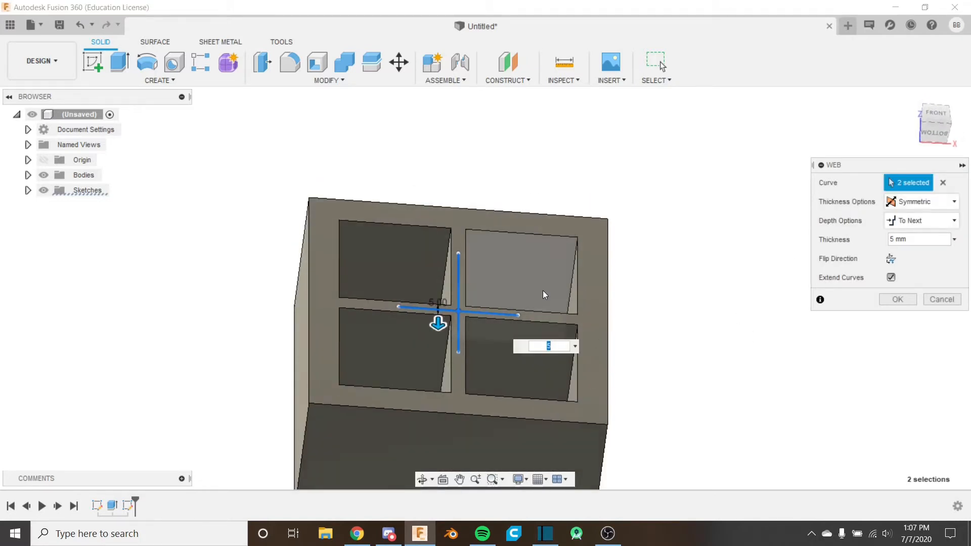
middle_click_drag(542, 290, 481, 308, "shift")
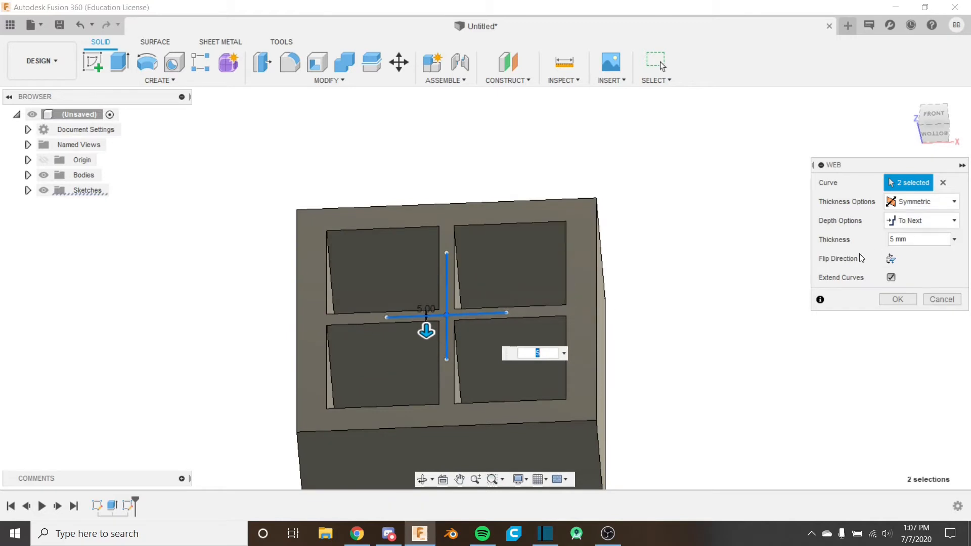
Turn off Extend Curves to preview the web limited to the sketched line lengths, and turn it back on
left_click(891, 278)
middle_click_drag(599, 257, 517, 314, "shift")
scroll(514, 325, "up", 3)
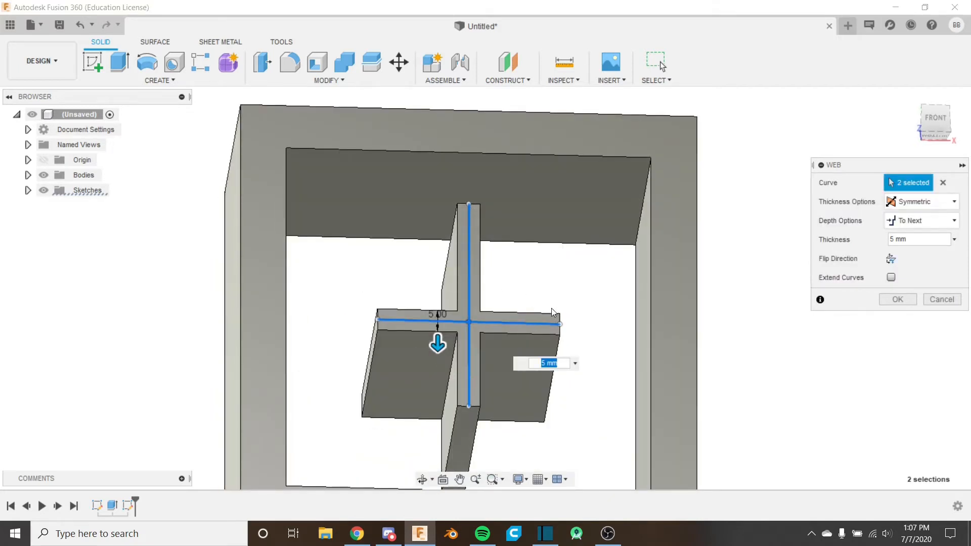
middle_click_drag(553, 309, 545, 303, "shift")
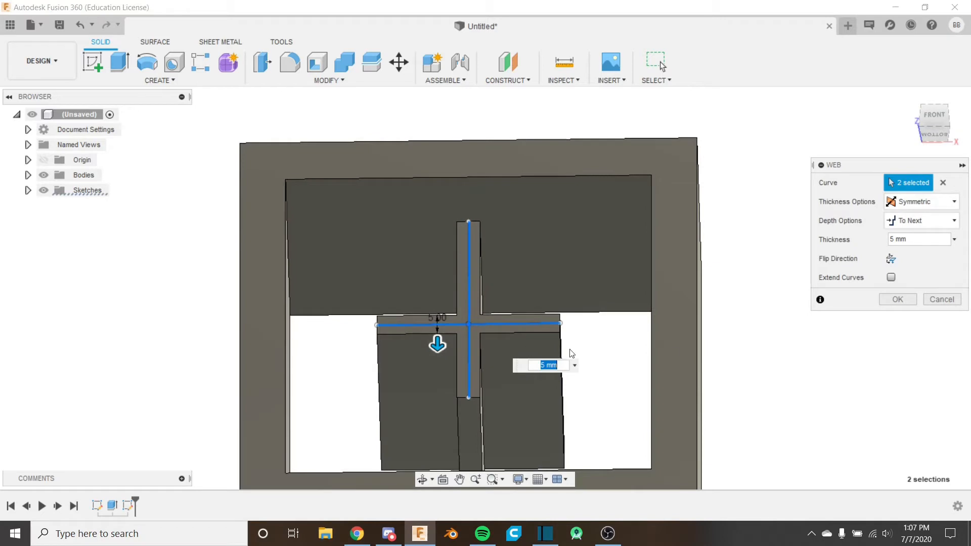
left_click(891, 277)
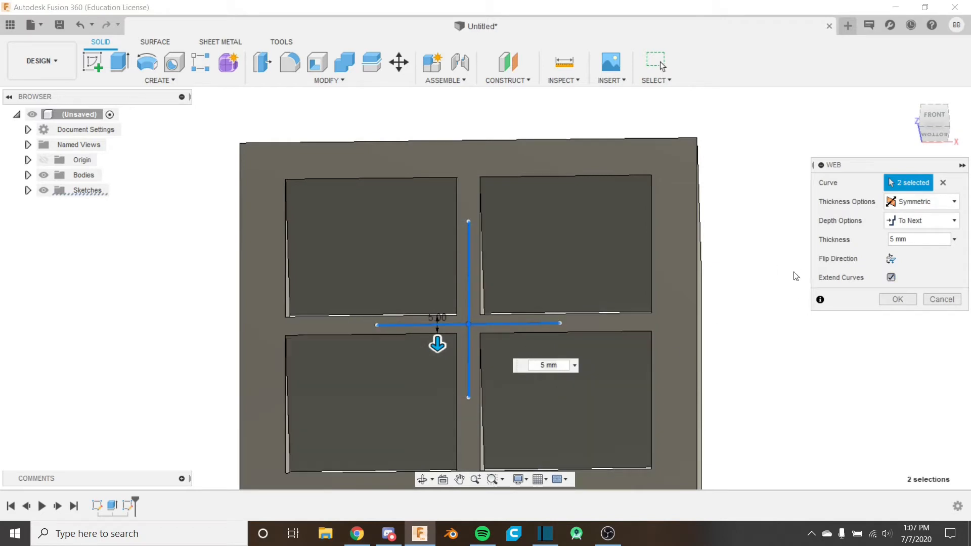
Change the web's depth option from To Next to Depth and set the depth to 10 mm
scroll(485, 321, "down", 3)
middle_click_drag(518, 294, 739, 206)
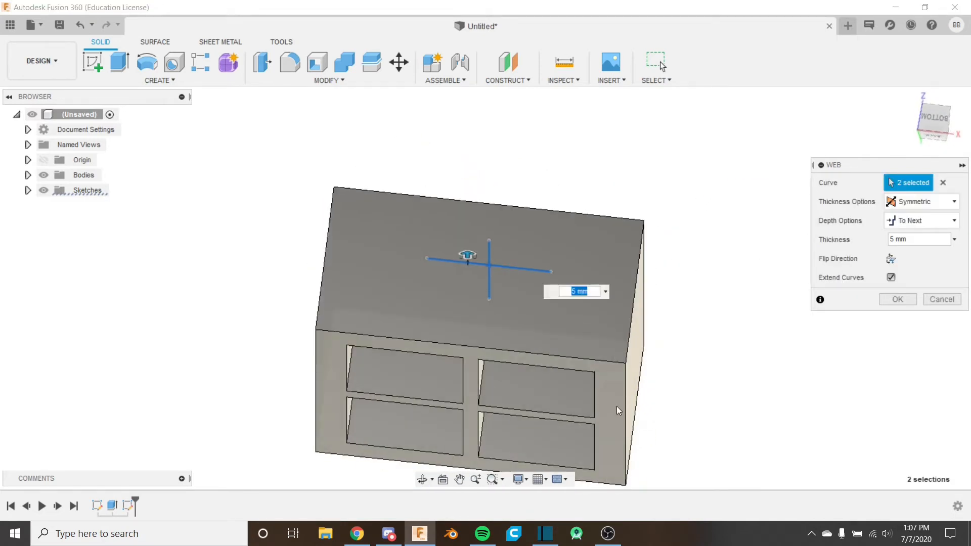
middle_click_drag(681, 272, 684, 335, "shift")
left_click(945, 225)
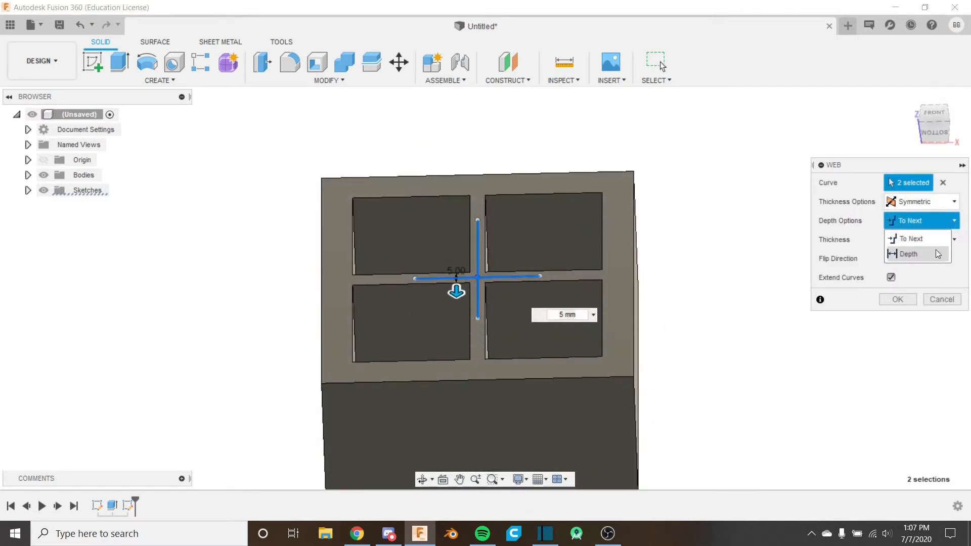
left_click(909, 254)
middle_click_drag(658, 268, 465, 293, "shift")
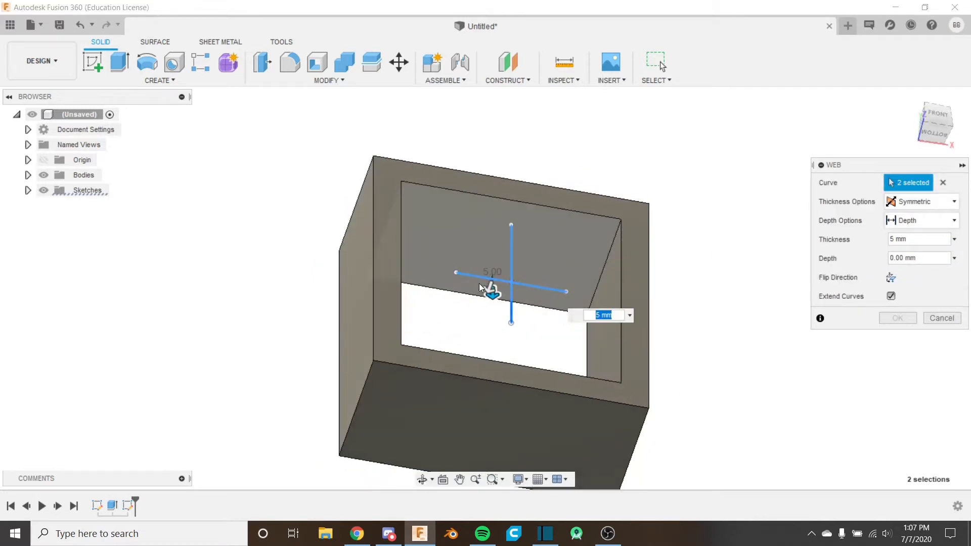
left_click(487, 286)
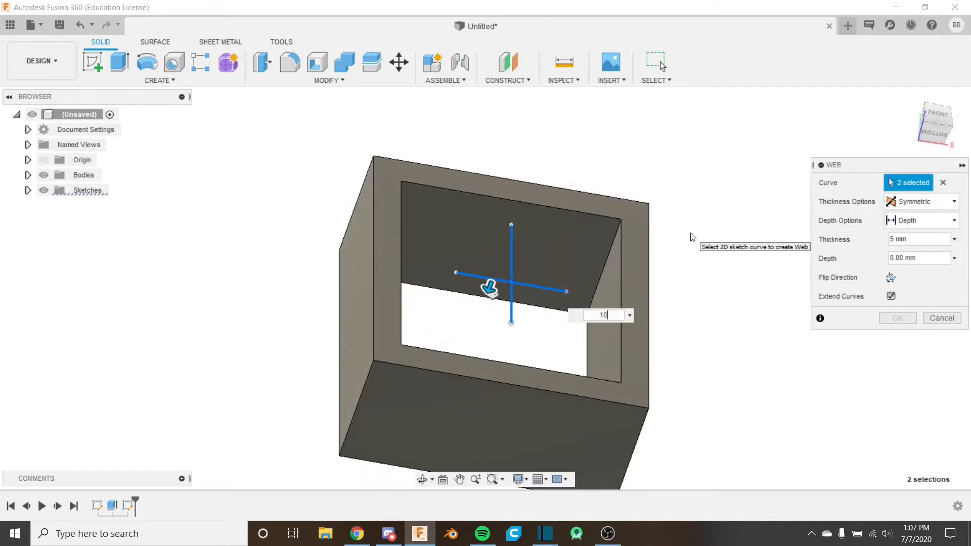
mouse_move(504, 276)
middle_mouse_down("shift")
mouse_move(495, 241)
mouse_move(493, 278)
middle_mouse_up("shift")
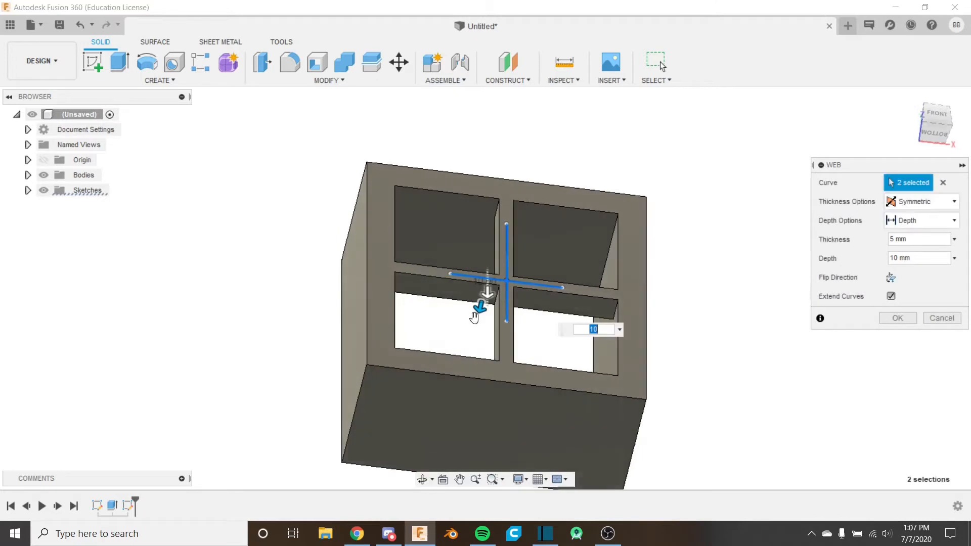
Preview the web with One Direction thickness, and set the thickness option back to Symmetric
scroll(542, 302, "up", 2)
middle_click_drag(542, 302, 485, 356, "shift")
left_click(927, 201)
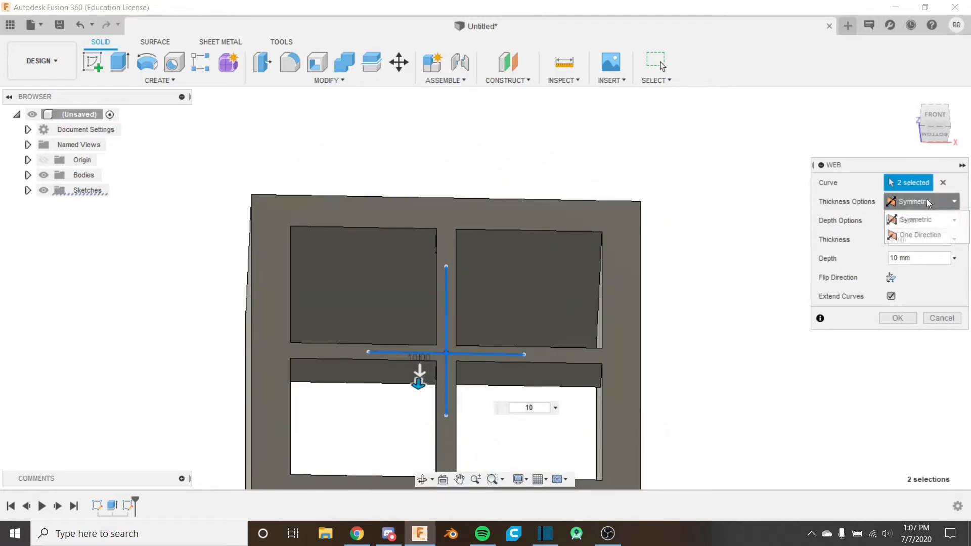
left_click(922, 237)
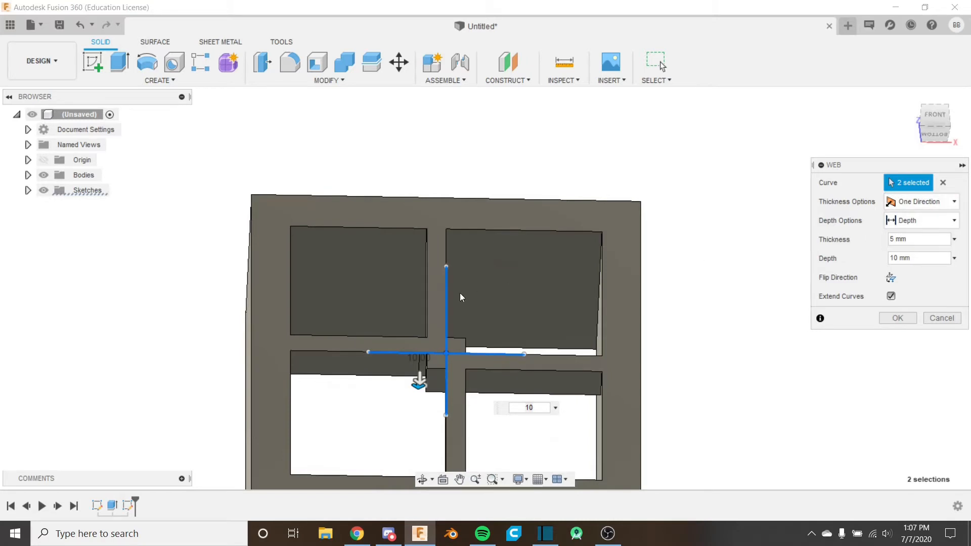
scroll(460, 293, "up", 1)
left_click(916, 204)
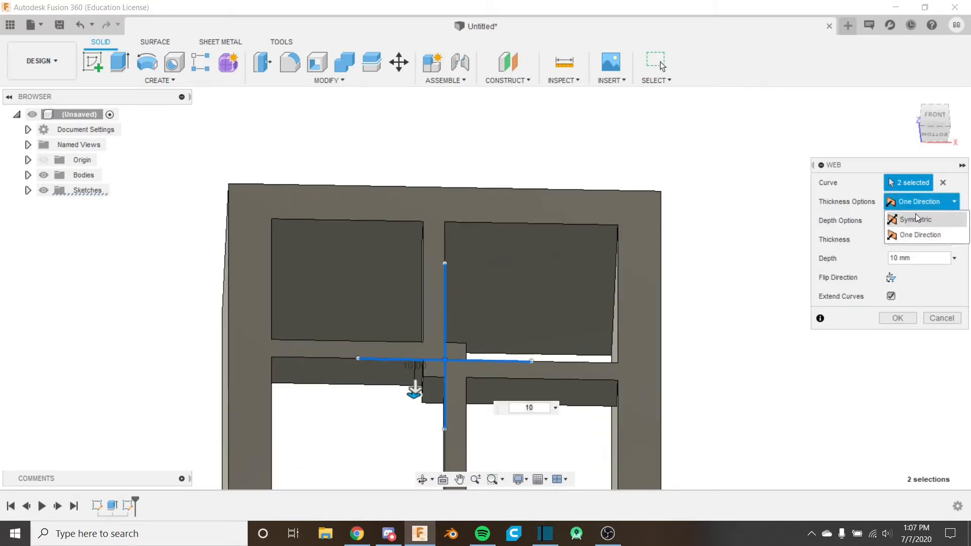
left_click(916, 215)
middle_click_drag(458, 328, 518, 255)
scroll(524, 302, "down", 3)
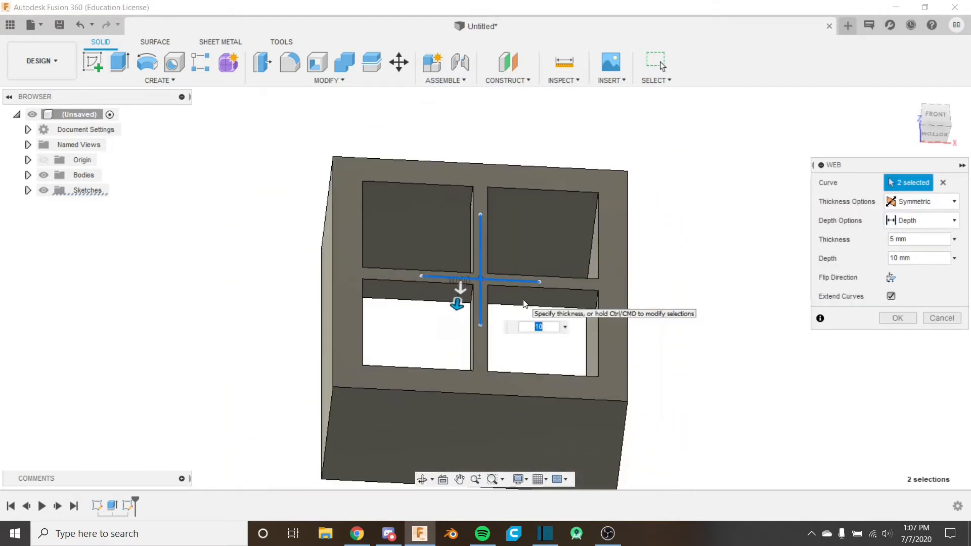
Flip the web's direction to inspect the reversed preview on the frame from several angles, and cancel the Web command
middle_click_drag(525, 303, 514, 284, "shift")
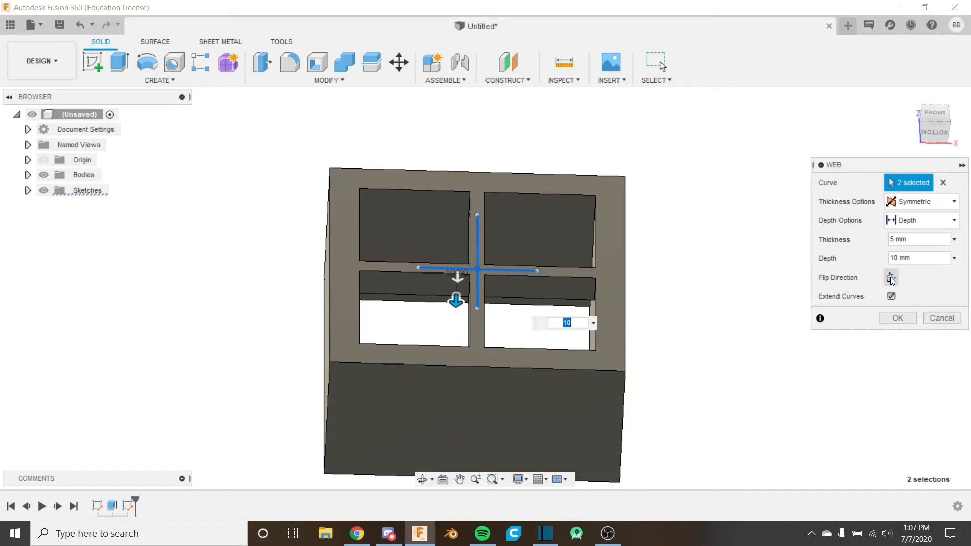
left_click(891, 278)
mouse_move(638, 268)
middle_mouse_down("shift")
mouse_move(627, 301)
mouse_move(619, 266)
mouse_move(629, 260)
mouse_move(611, 285)
mouse_move(578, 262)
mouse_move(574, 300)
mouse_move(603, 276)
mouse_move(618, 215)
mouse_move(628, 268)
middle_mouse_up("shift")
scroll(584, 281, "up", 3)
scroll(577, 307, "down", 3)
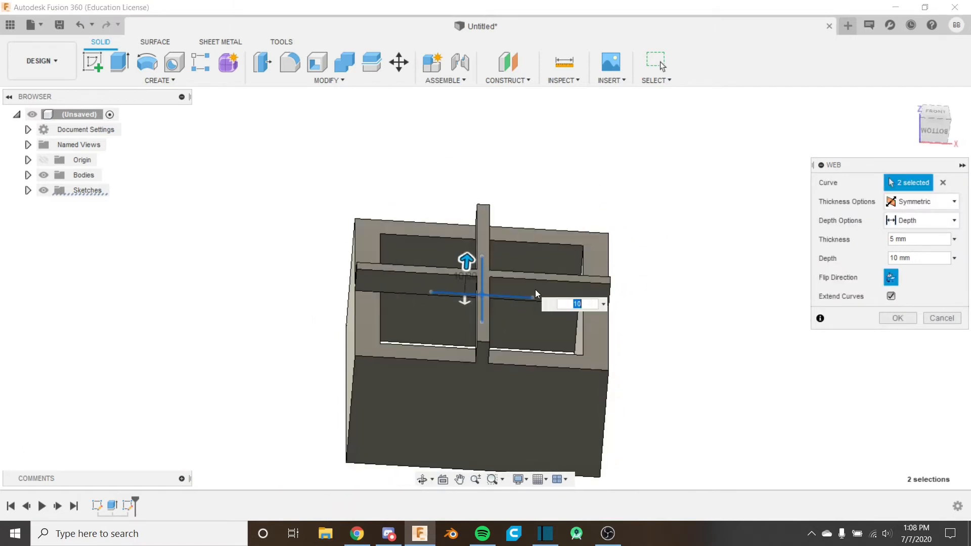
middle_click_drag(535, 289, 479, 230, "shift")
middle_click_drag(504, 267, 481, 302, "shift")
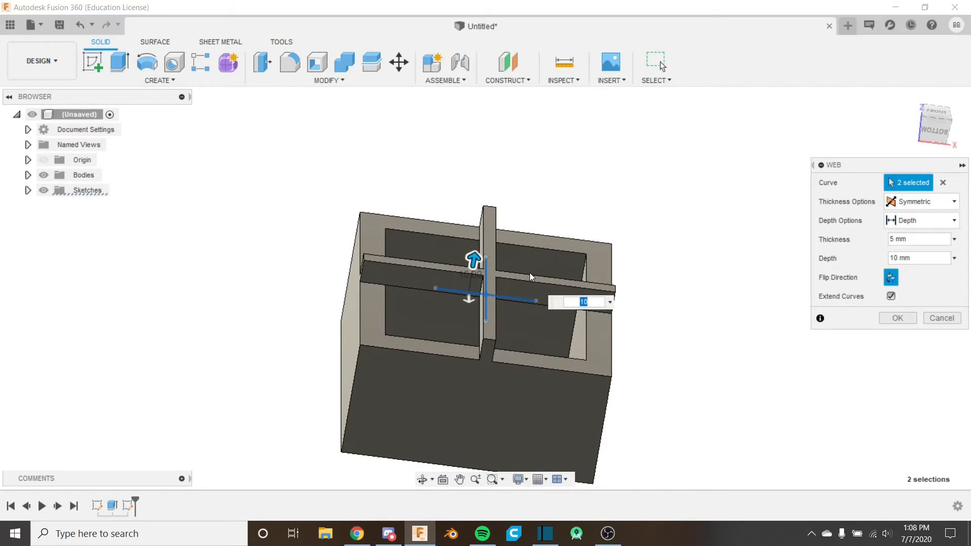
middle_click_drag(497, 269, 485, 290, "shift")
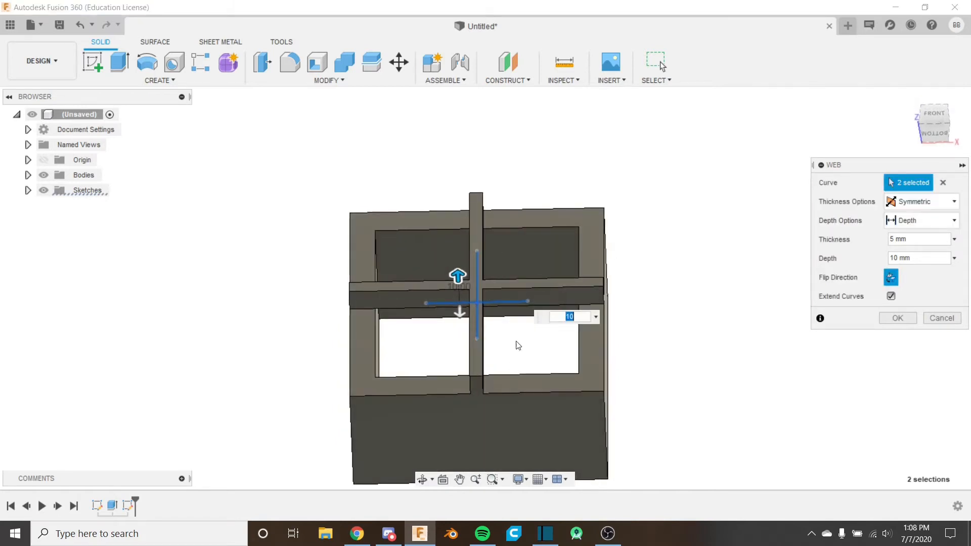
middle_click_drag(418, 328, 460, 298, "shift")
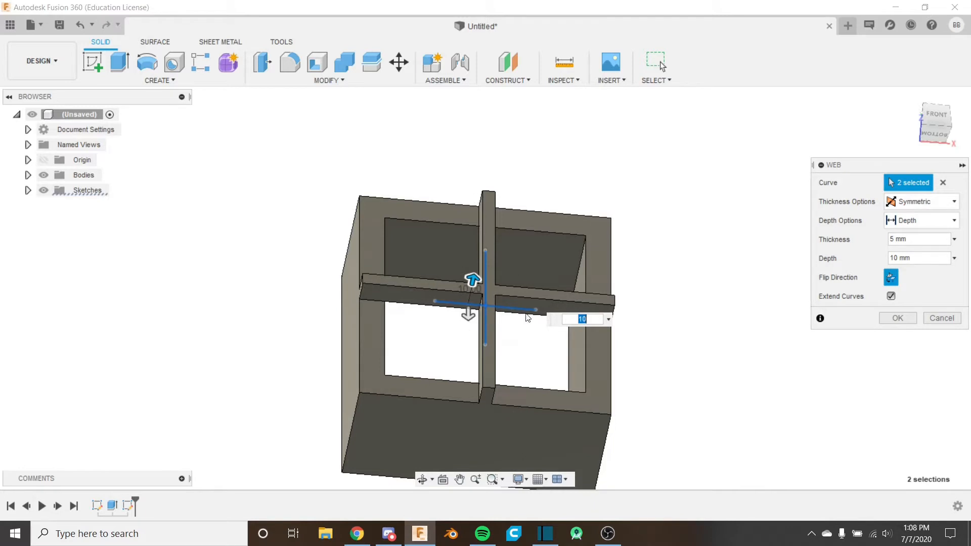
left_click(942, 318)
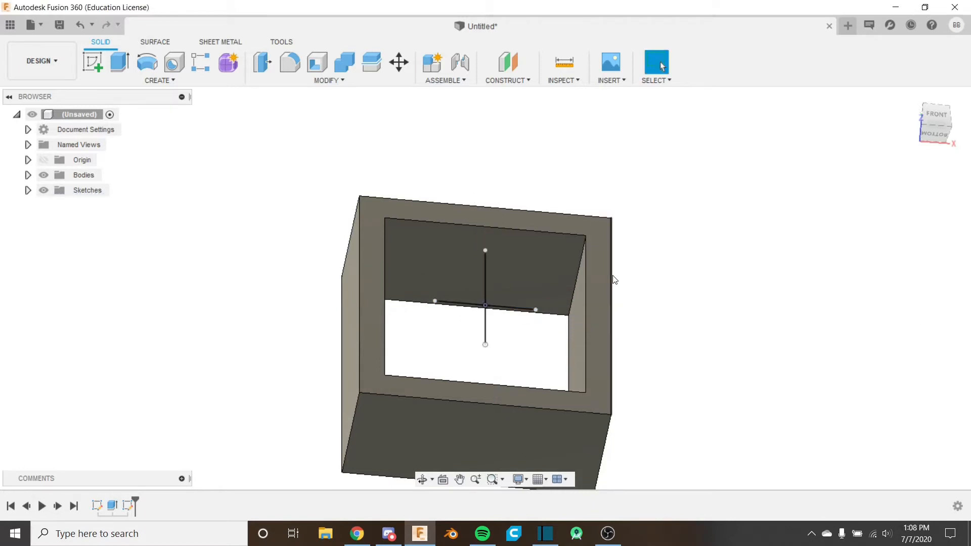
Undo the cross lines and the hollow square frame, back to an empty sketch on the front plane
key("ctrl+z")
key("ctrl+z")
key("ctrl+z")
key("ctrl+z")
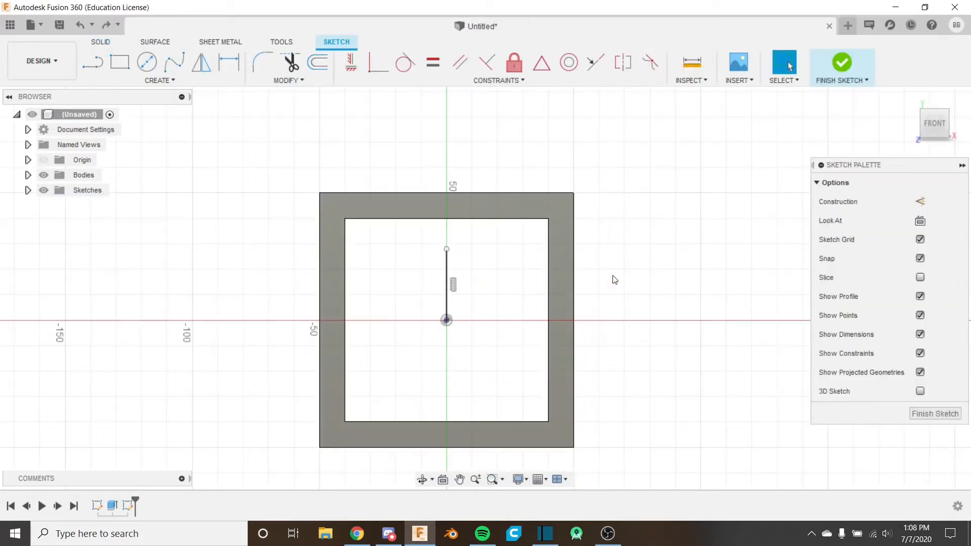
key("ctrl+z")
key("ctrl+z")
key("ctrl+z")
key("ctrl+z")
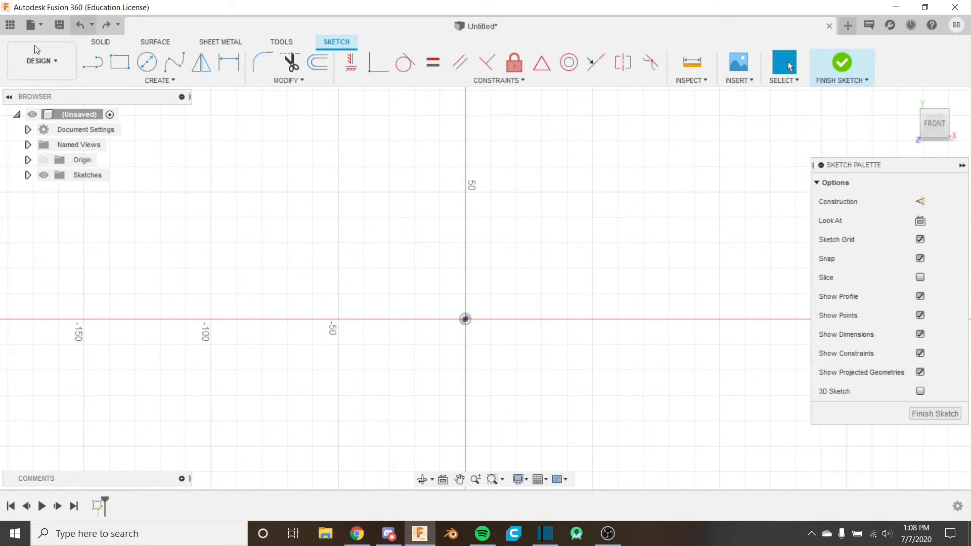
Draw a three-point arc from the origin to 75 mm up the vertical axis, bulging about 25 mm toward positive X, and finish the sketch
middle_click_drag(469, 186, 424, 219)
scroll(424, 219, "up", 2)
scroll(425, 221, "up", 1)
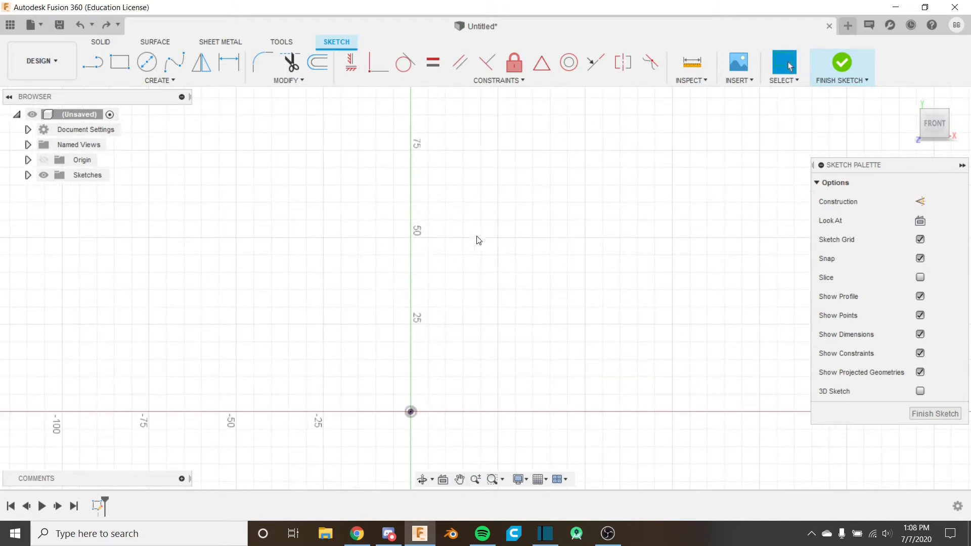
left_click(174, 62)
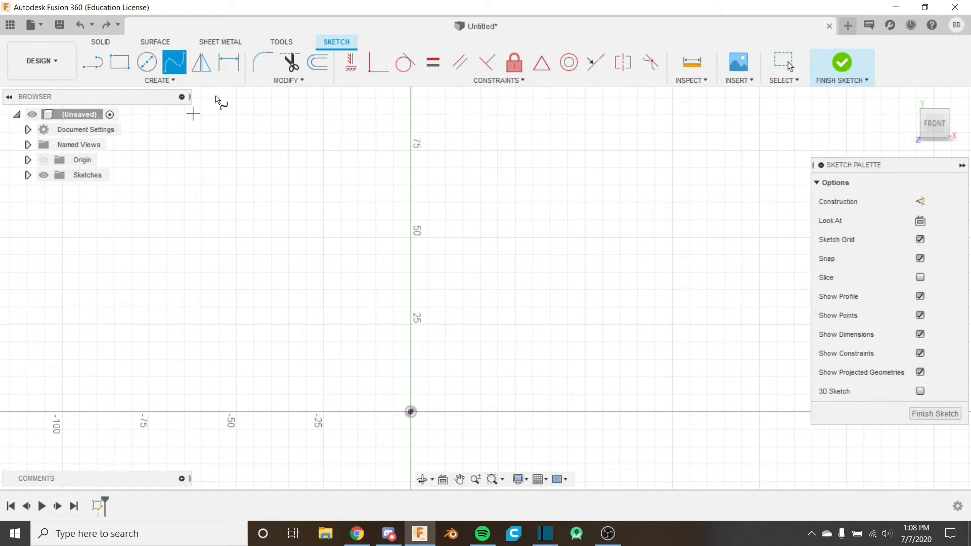
key("Escape")
left_click(178, 81)
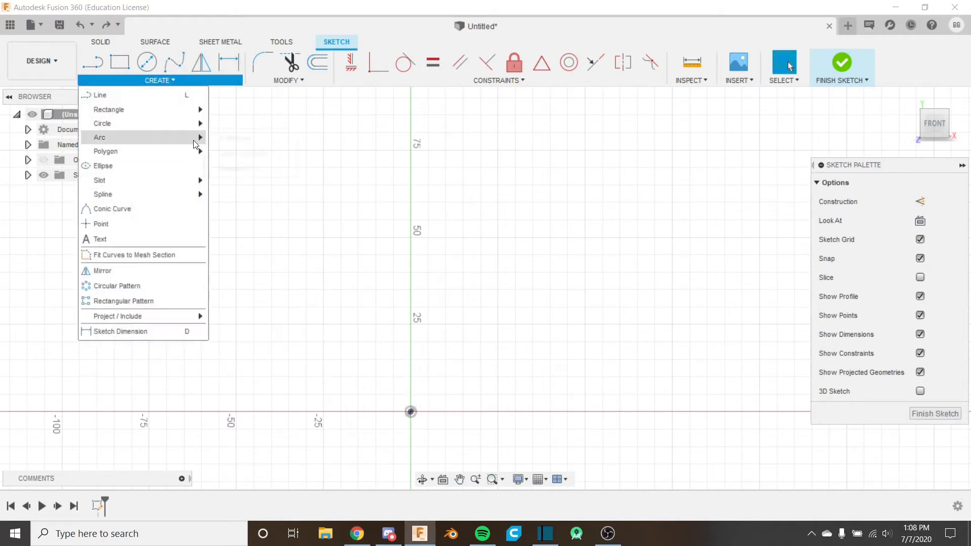
mouse_move(199, 135)
left_click(242, 138)
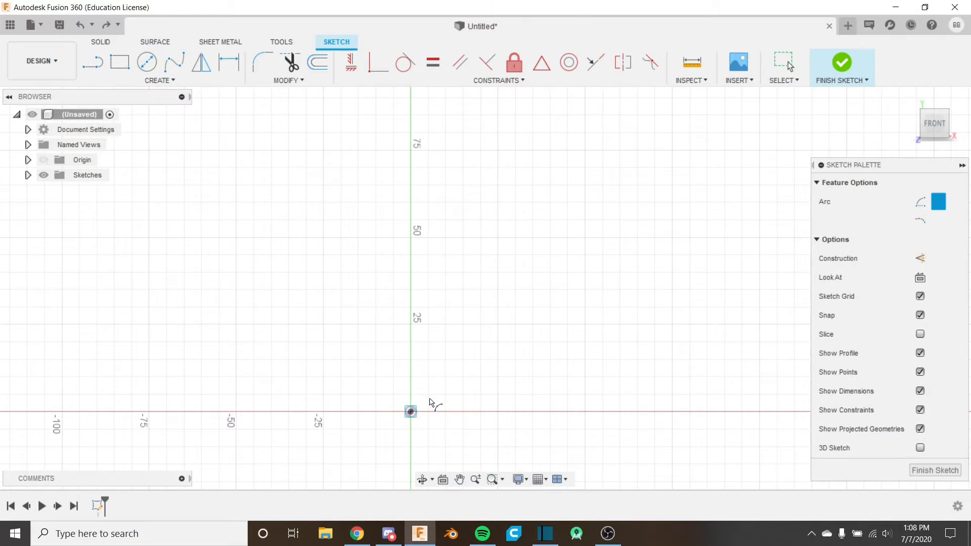
left_click(411, 411)
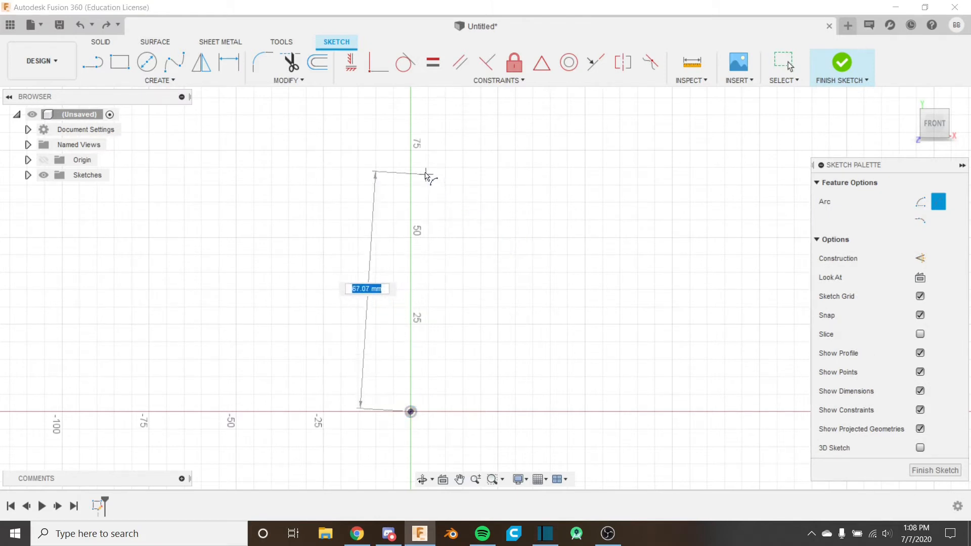
left_click(410, 150)
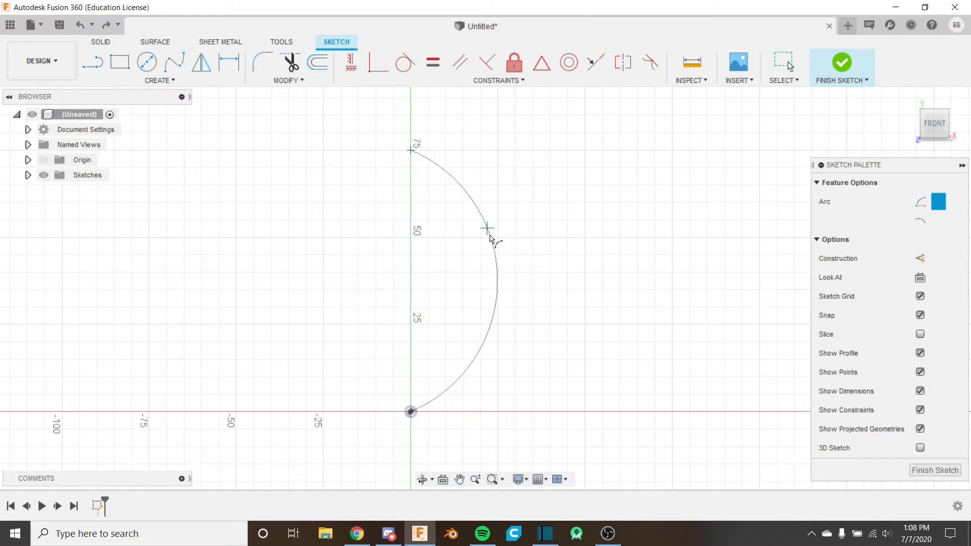
left_click(499, 285)
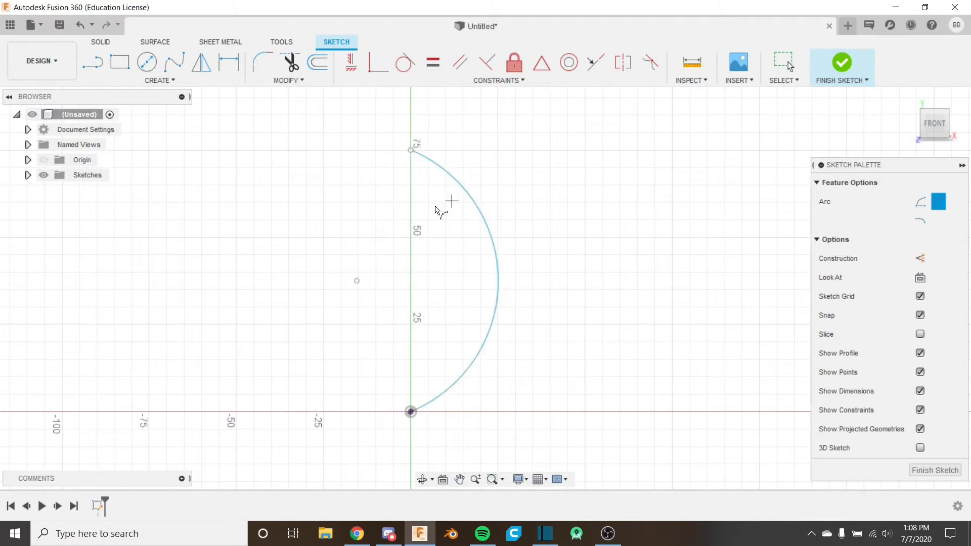
key("Escape")
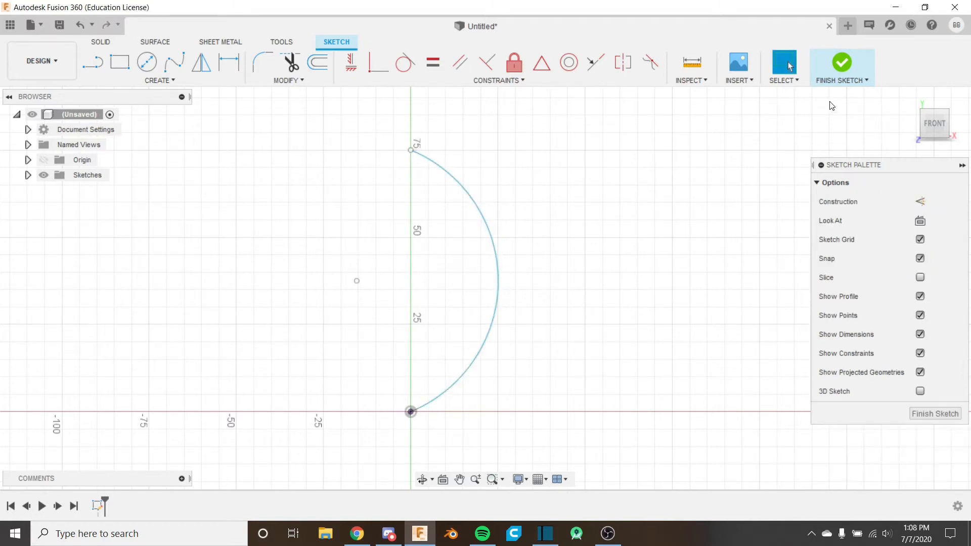
left_click(848, 62)
Revolve the arc 360 degrees around the vertical Y axis as a new surface body
scroll(495, 228, "down", 3)
mouse_move(495, 227)
middle_mouse_down("shift")
mouse_move(506, 243)
mouse_move(453, 207)
middle_mouse_up("shift")
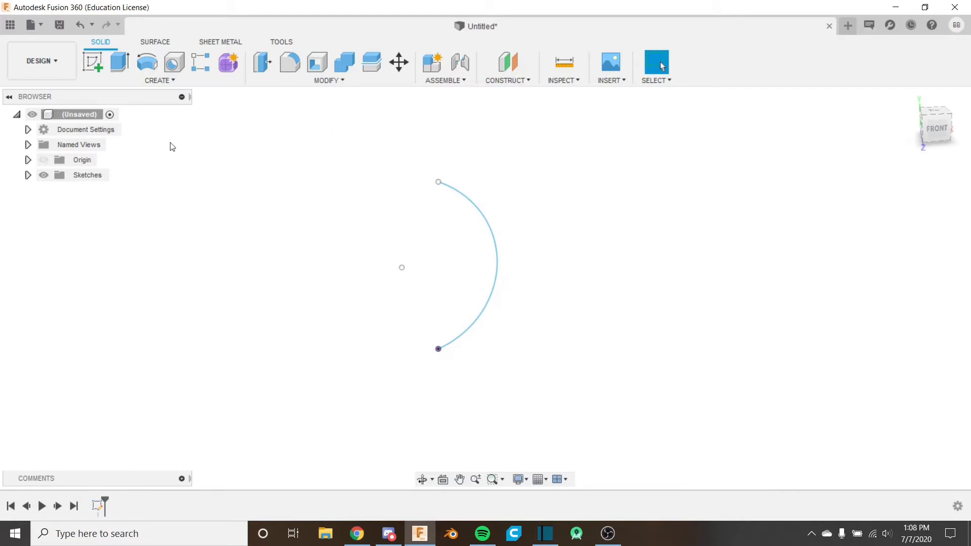
left_click(160, 42)
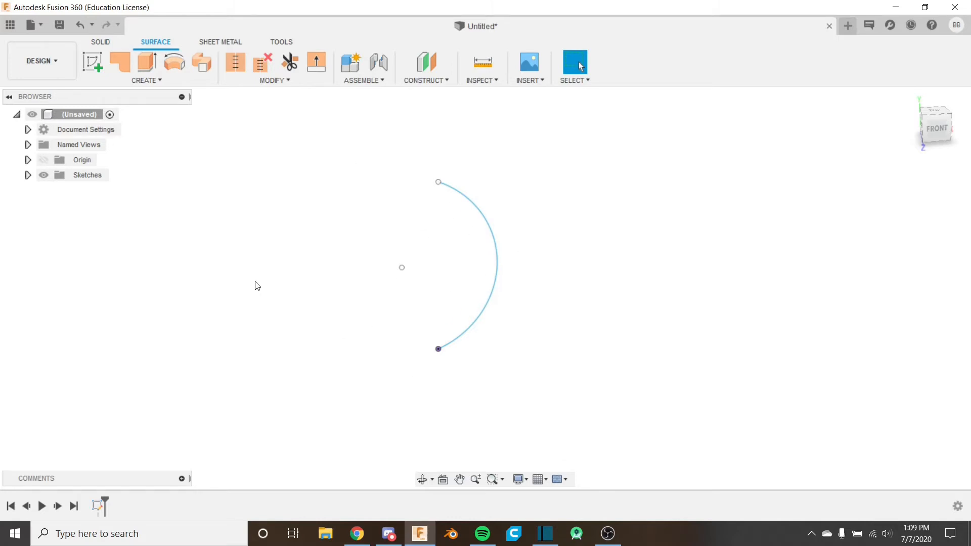
left_click(176, 64)
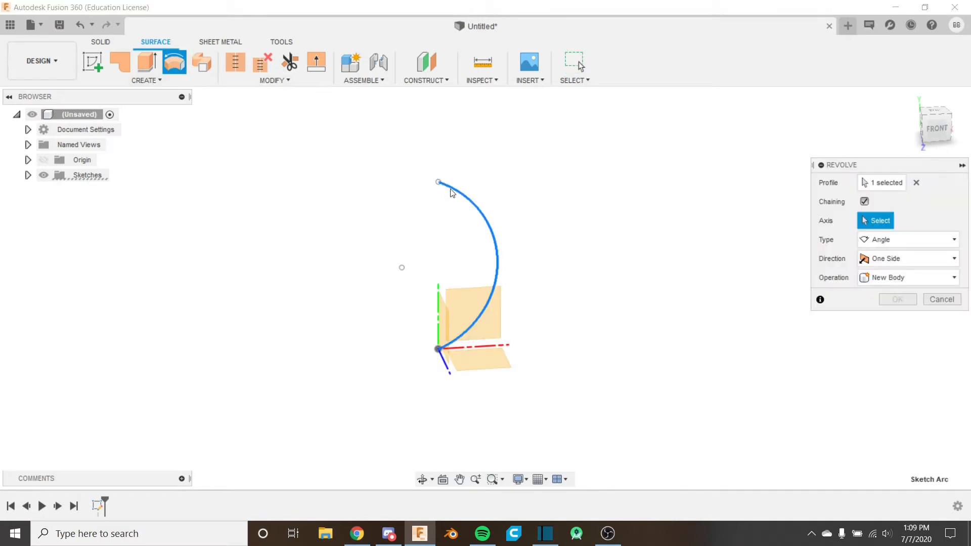
left_click(436, 317)
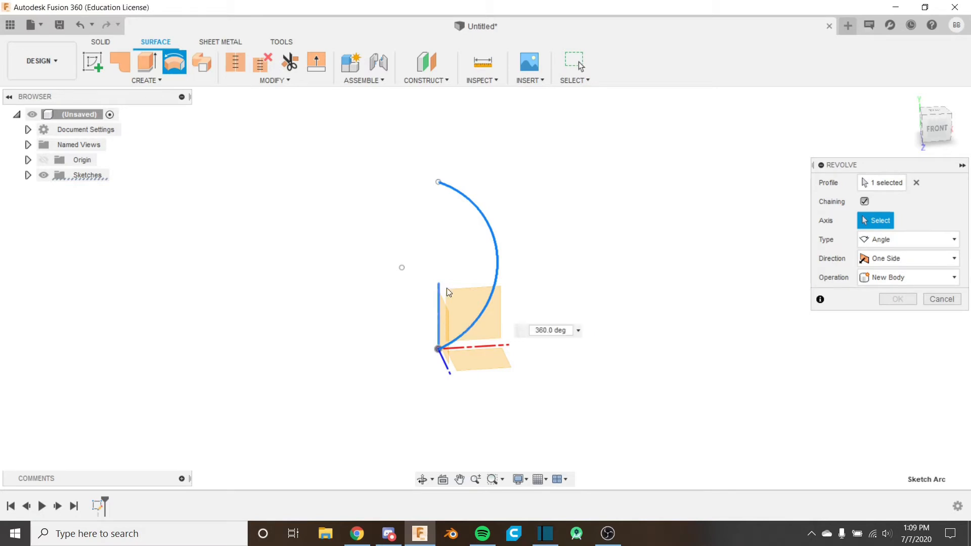
middle_click_drag(432, 260, 431, 251, "shift")
scroll(456, 260, "up", 3)
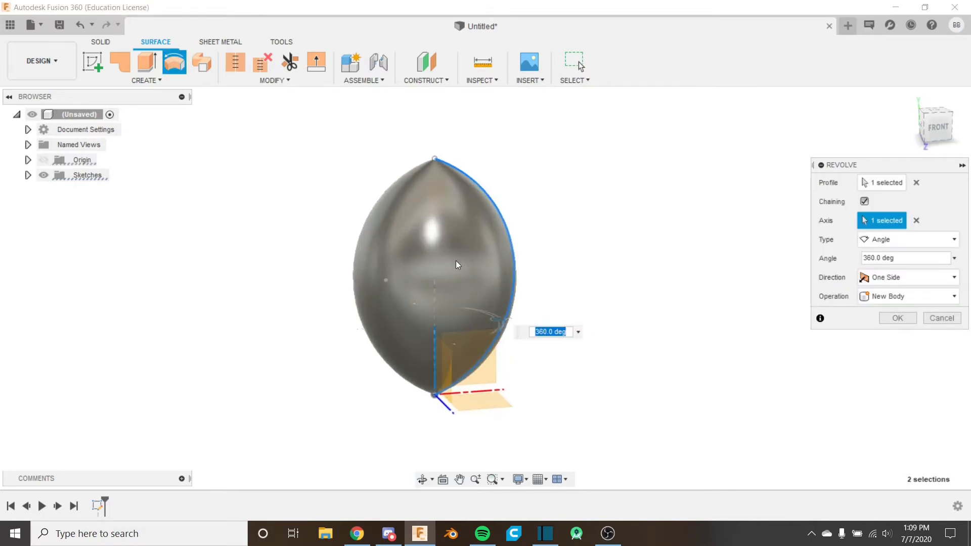
left_click(898, 318)
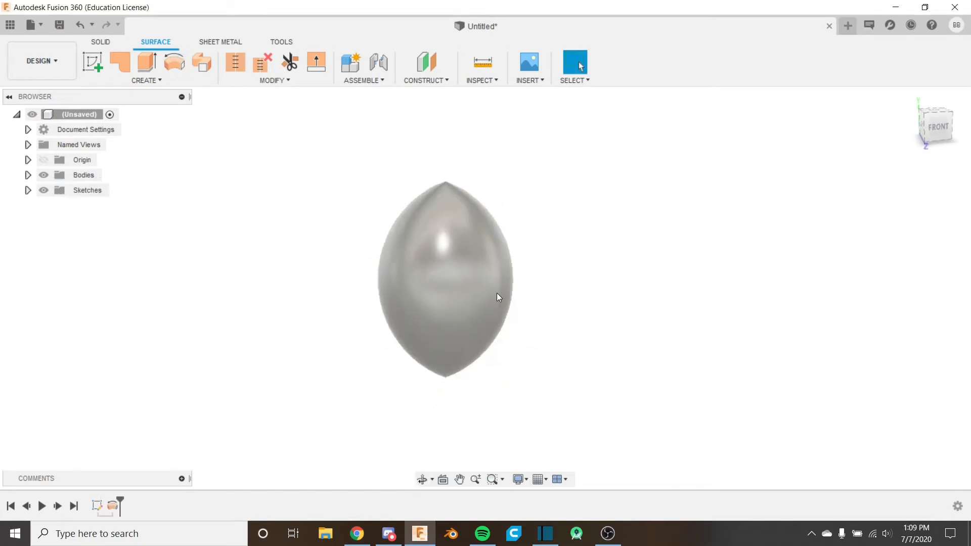
Inspect the inside of the revolved surface with a section analysis on the XZ plane offset 40 mm, and cancel the analysis
middle_click_drag(497, 292, 524, 280, "shift")
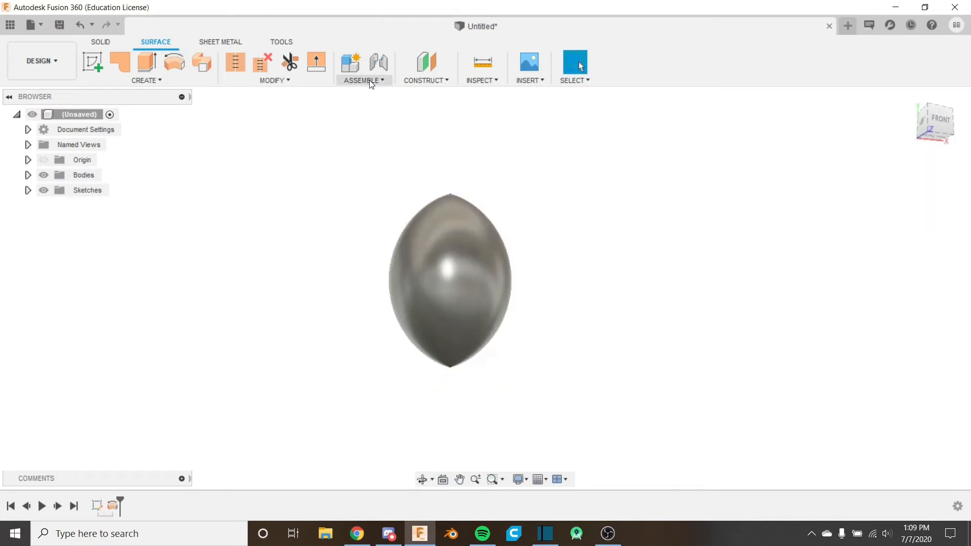
left_click(487, 79)
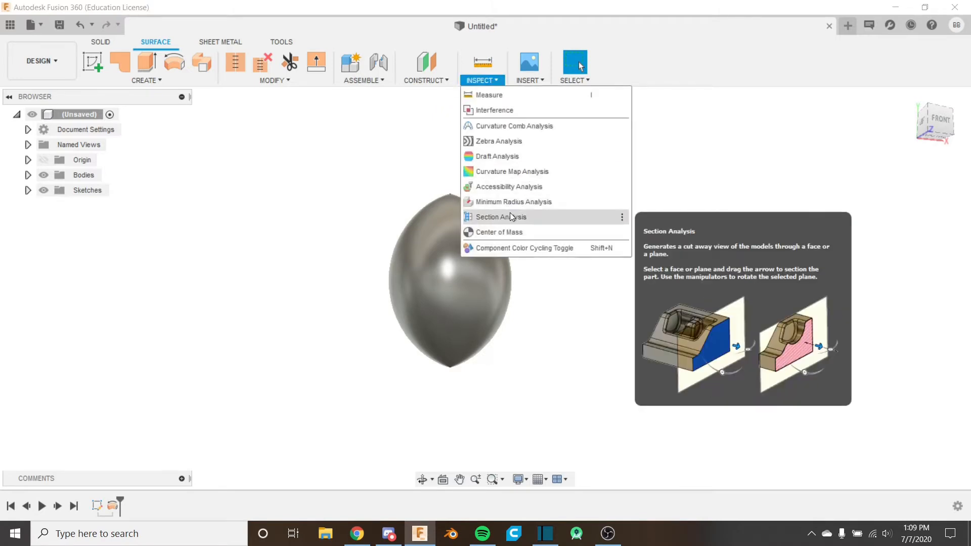
left_click(510, 215)
middle_click_drag(531, 241, 494, 220, "shift")
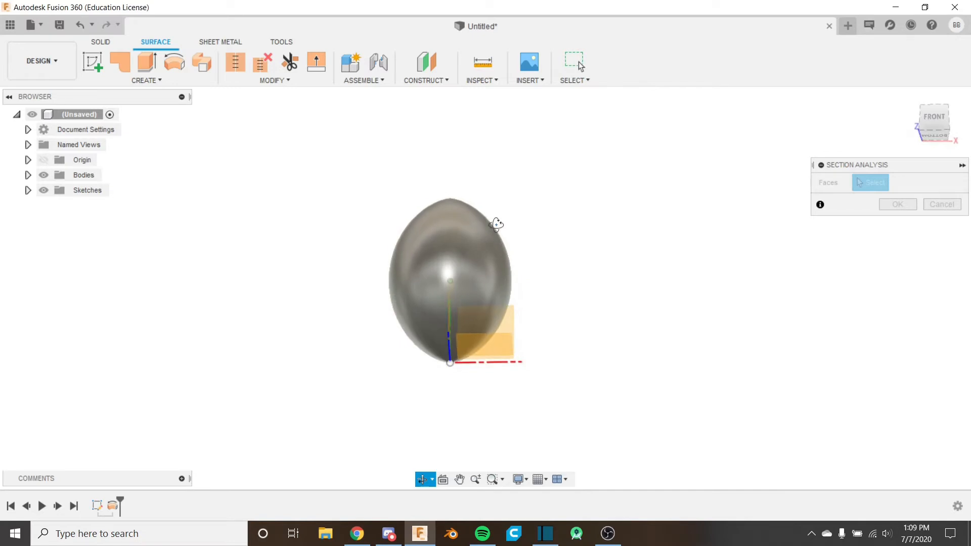
left_click(490, 351)
middle_click_drag(538, 268, 481, 321, "shift")
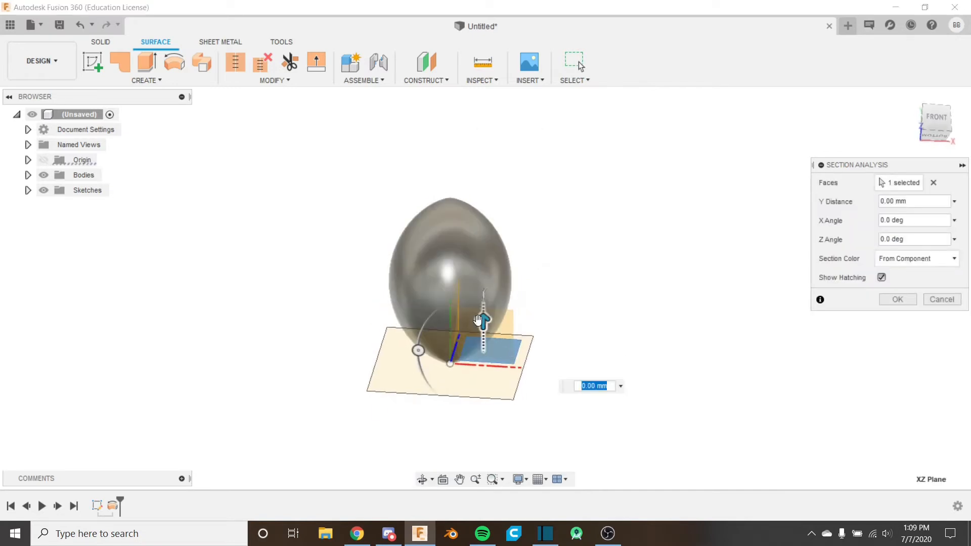
left_click_drag(481, 323, 486, 250)
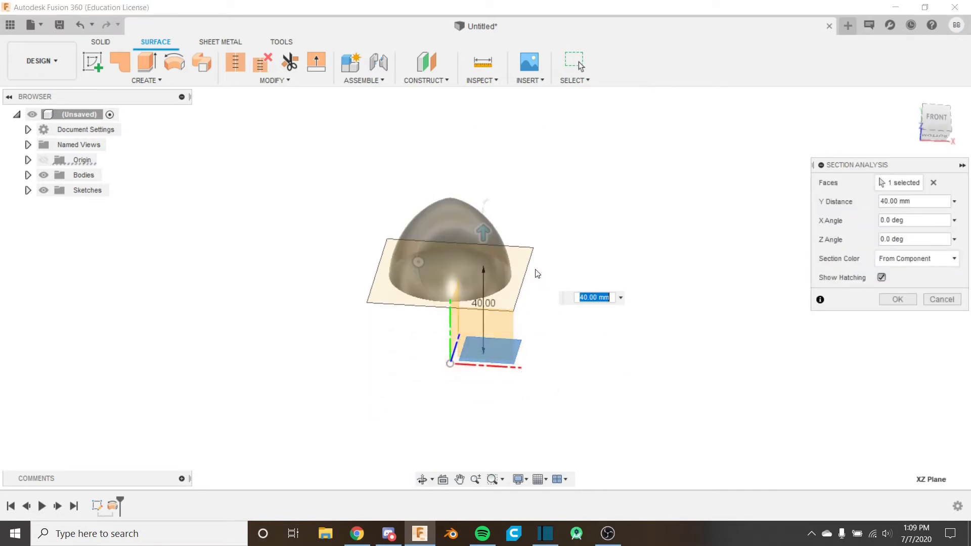
middle_click_drag(536, 274, 420, 261, "shift")
scroll(457, 246, "up", 4)
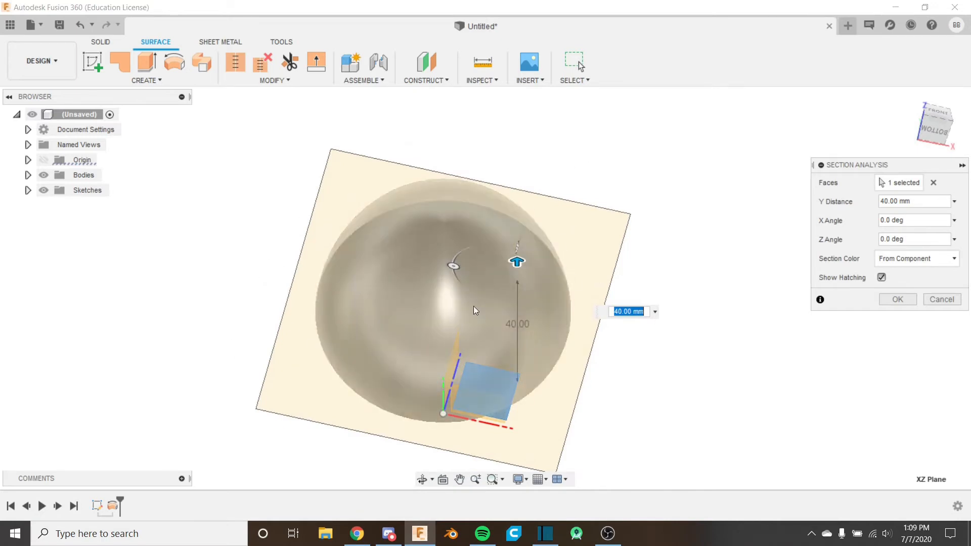
mouse_move(473, 305)
middle_mouse_down("shift")
mouse_move(472, 288)
mouse_move(464, 310)
middle_mouse_up("shift")
left_click(935, 302)
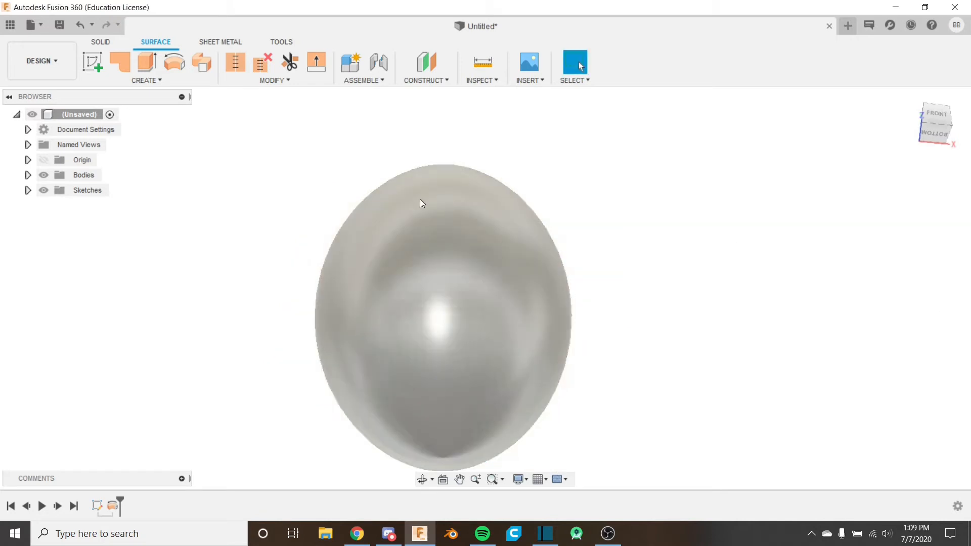
Thicken the revolved surface's face with a thickness of 5 mm
left_click(146, 80)
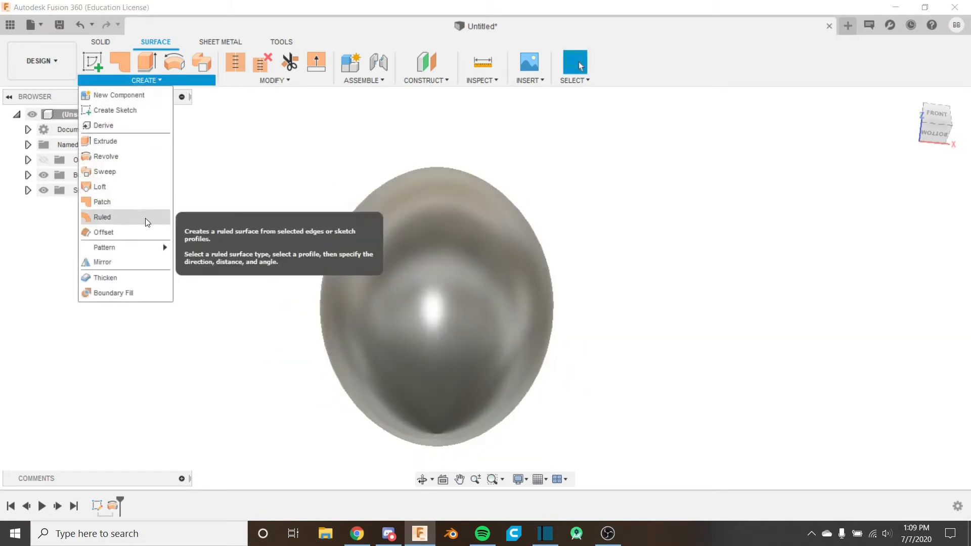
left_click(141, 278)
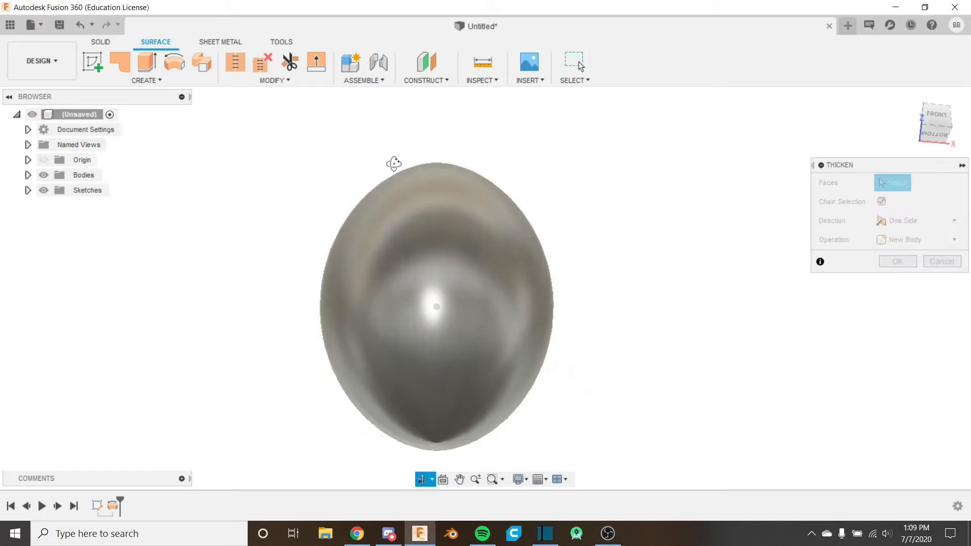
middle_click_drag(393, 163, 469, 171, "shift")
left_click(422, 241)
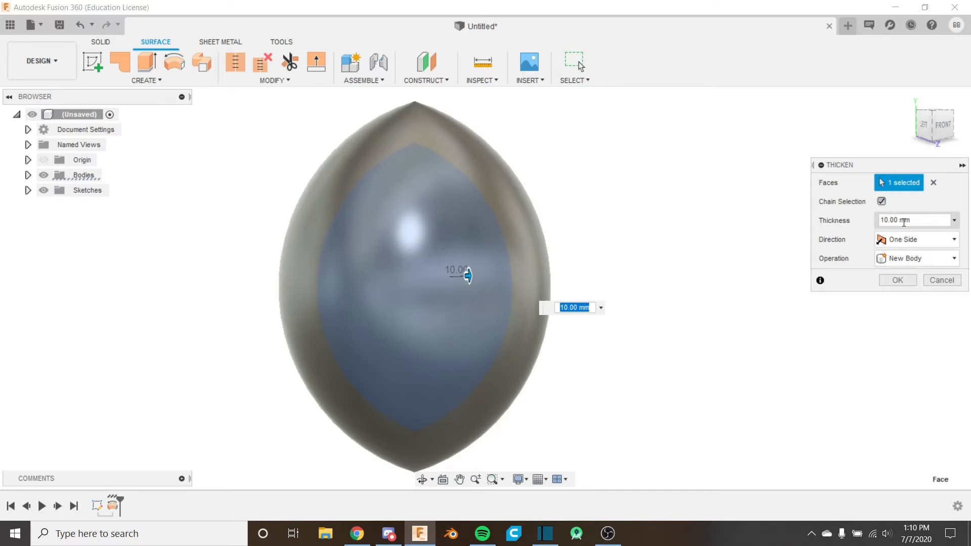
scroll(617, 267, "down", 2)
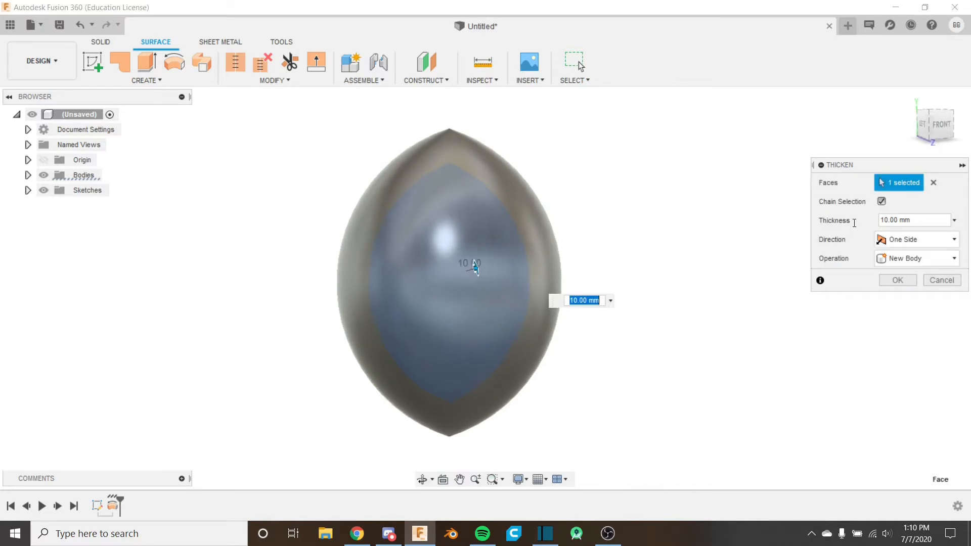
middle_click_drag(639, 250, 644, 208, "shift")
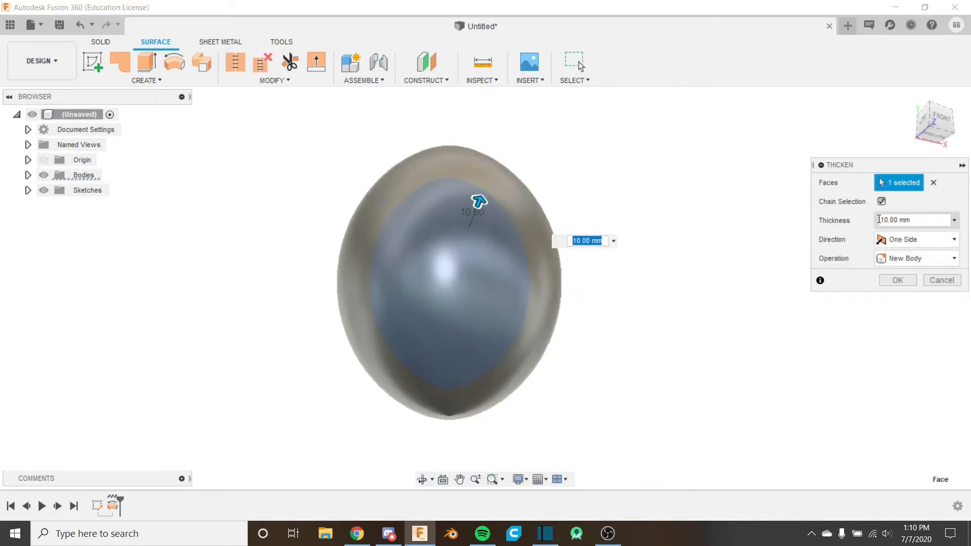
left_click(881, 219)
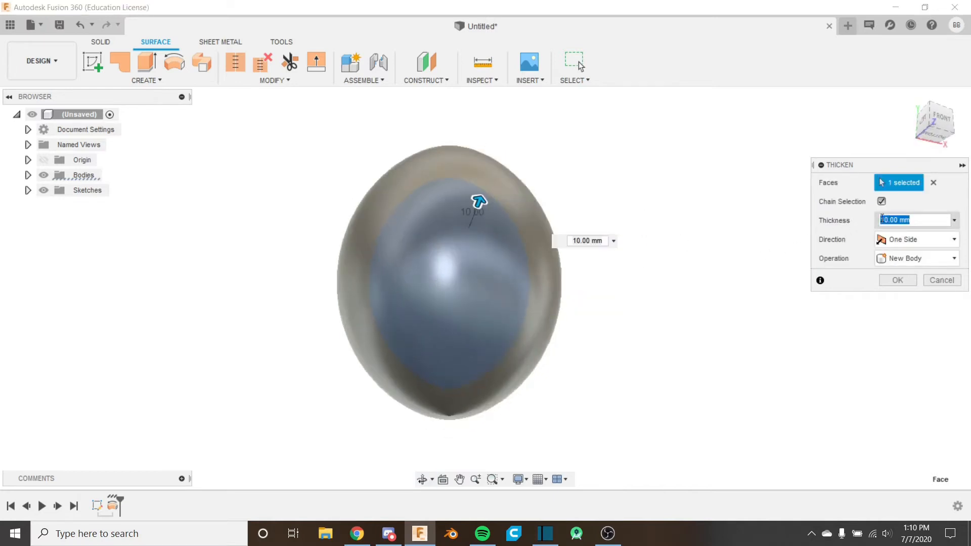
type("5")
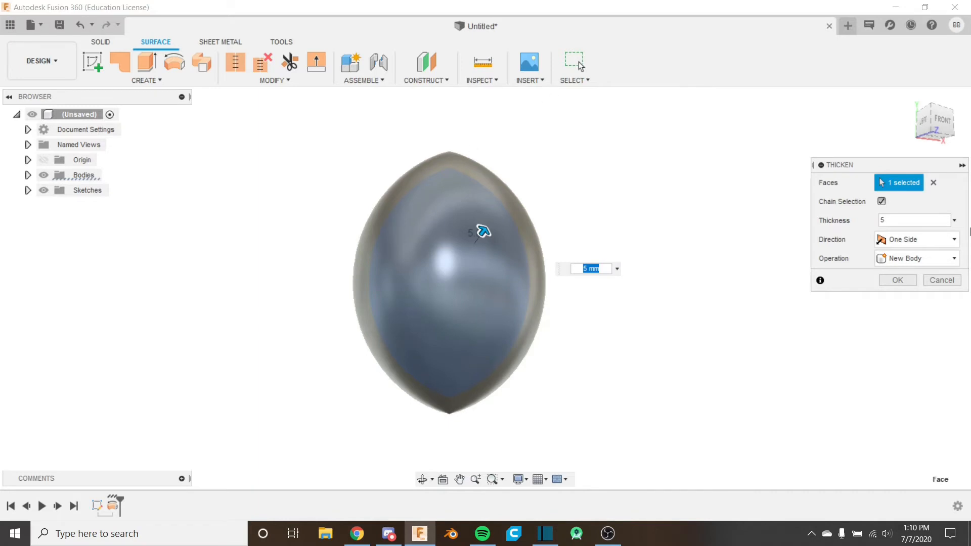
Review the thicken direction and operation choices, keep One Side and New Body, and complete the feature
left_click(937, 238)
left_click(903, 271)
left_click(909, 246)
left_click(905, 253)
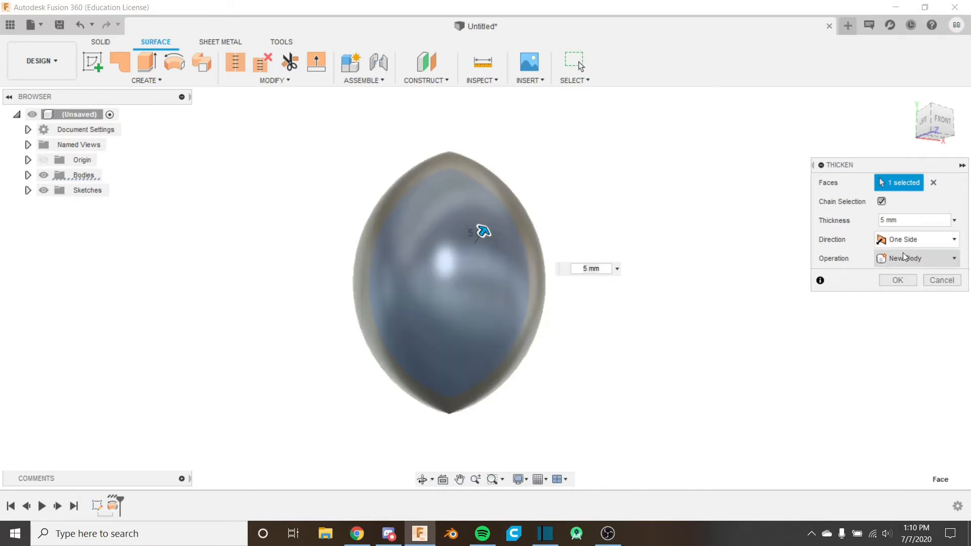
left_click(928, 256)
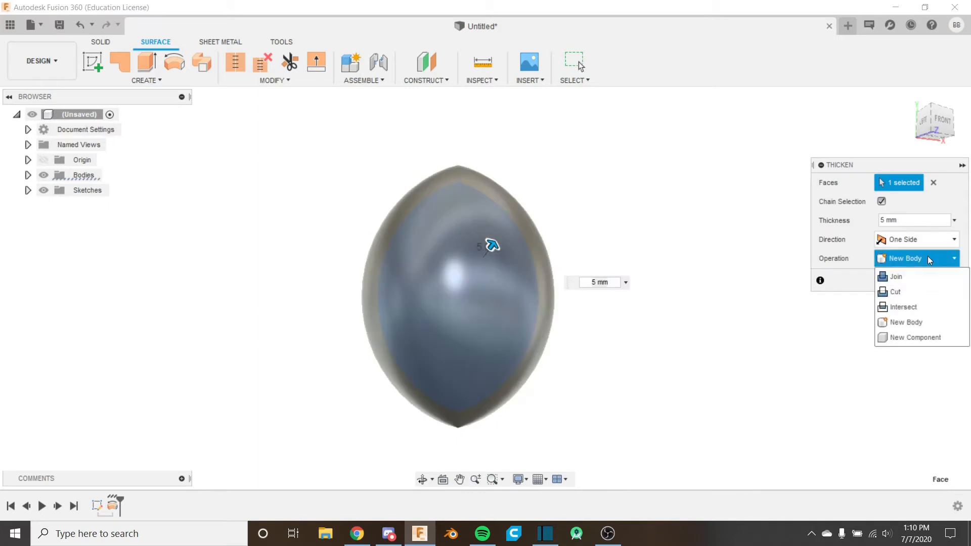
left_click(929, 259)
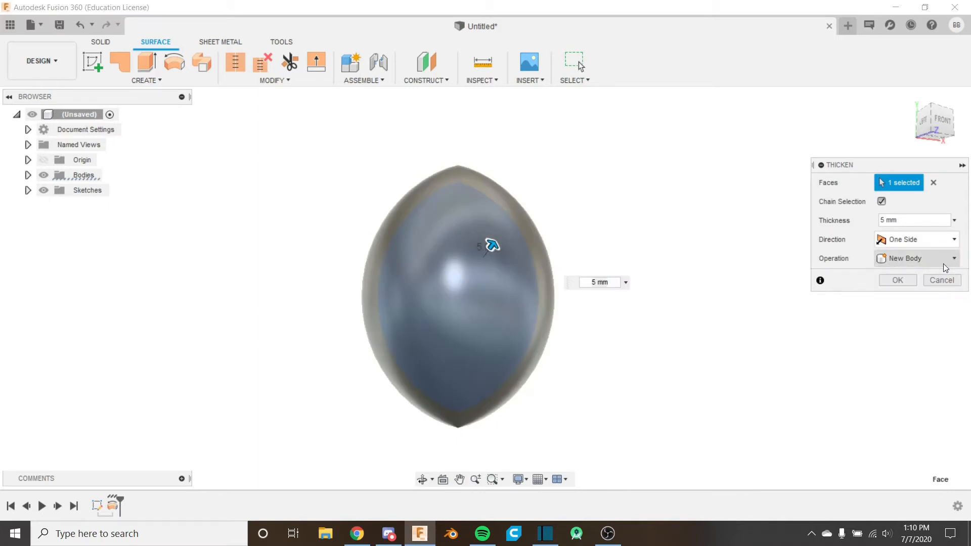
left_click(897, 281)
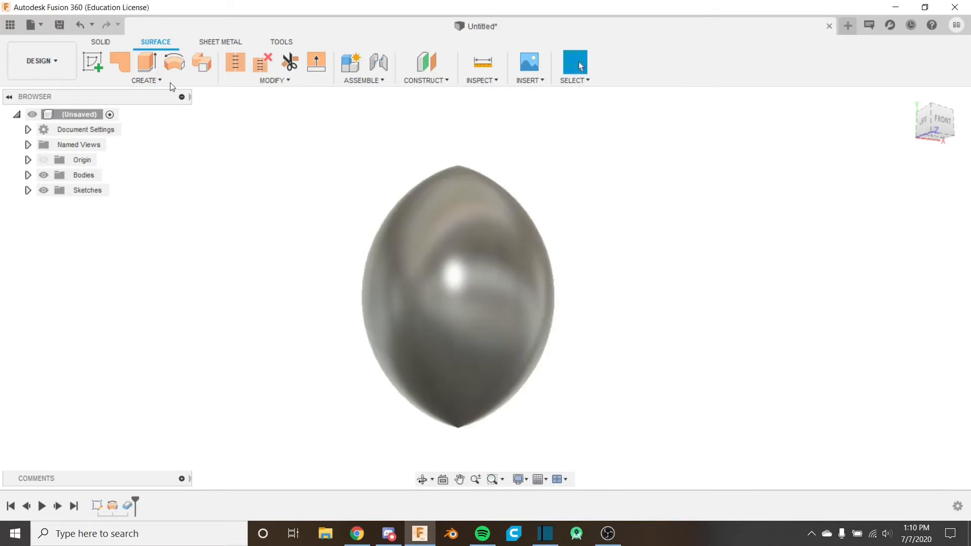
Inspect the thickened wall with a section analysis on the XZ plane offset 40 mm, and cancel the analysis
left_click(102, 44)
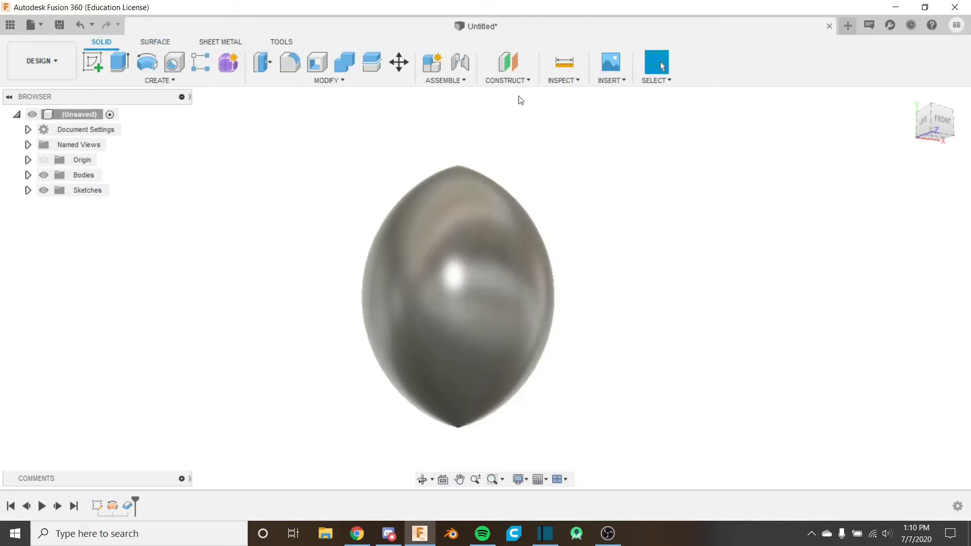
left_click(563, 80)
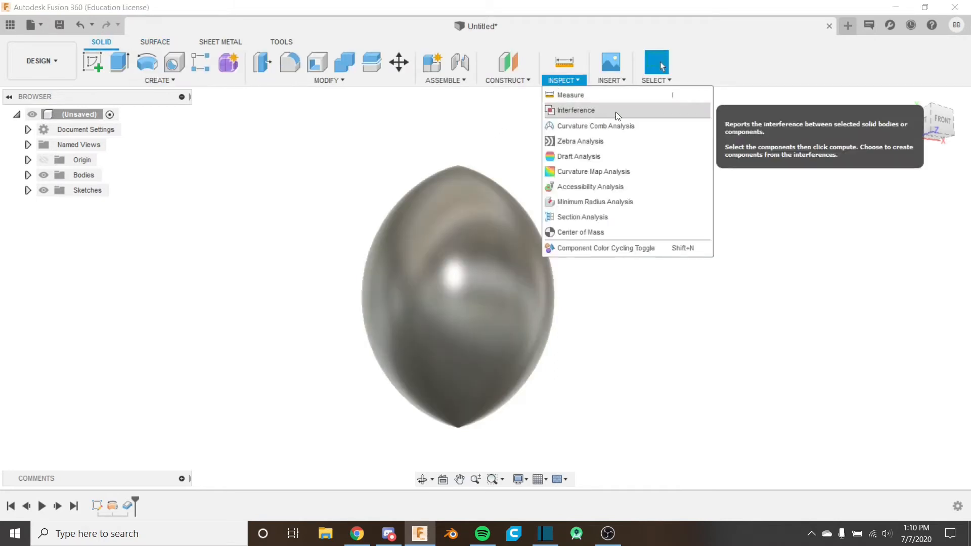
left_click(597, 216)
middle_click_drag(559, 317, 555, 260, "shift")
left_click(524, 305)
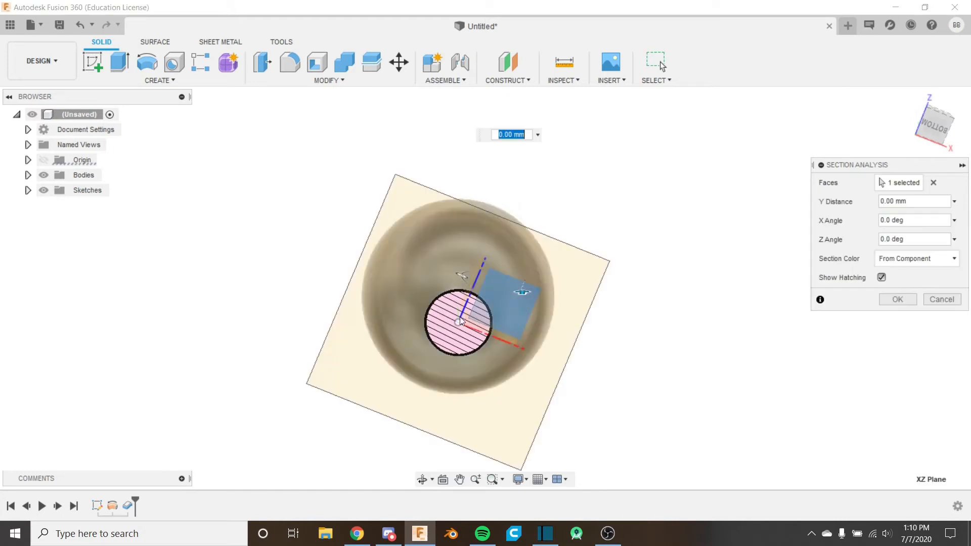
type("40")
key("Return")
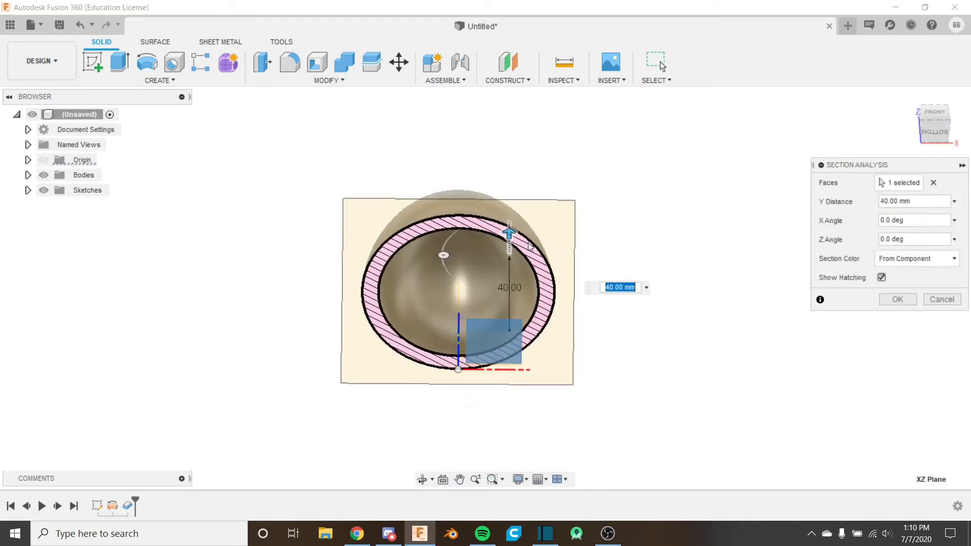
scroll(555, 267, "down", 1)
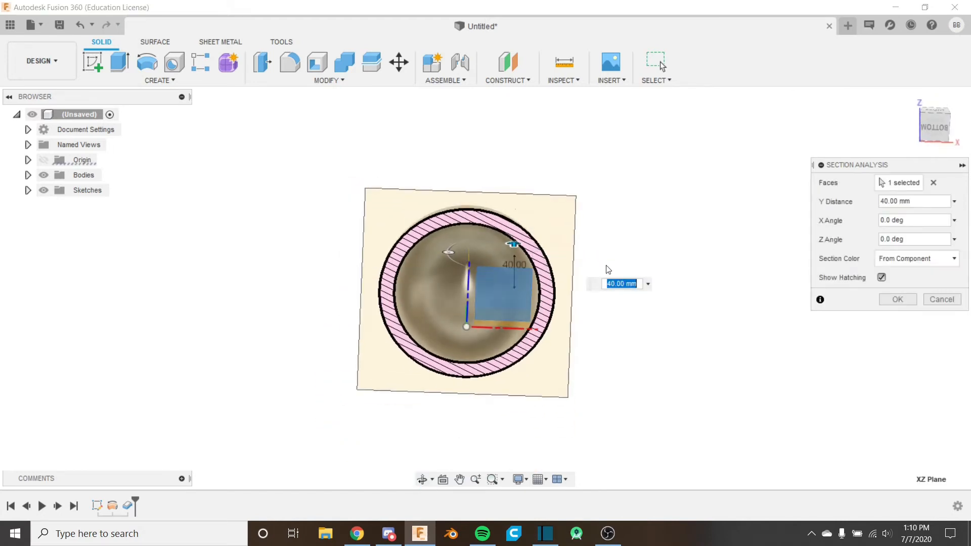
scroll(532, 254, "up", 3)
mouse_move(559, 281)
middle_mouse_down()
mouse_move(561, 230)
mouse_move(570, 284)
middle_mouse_up()
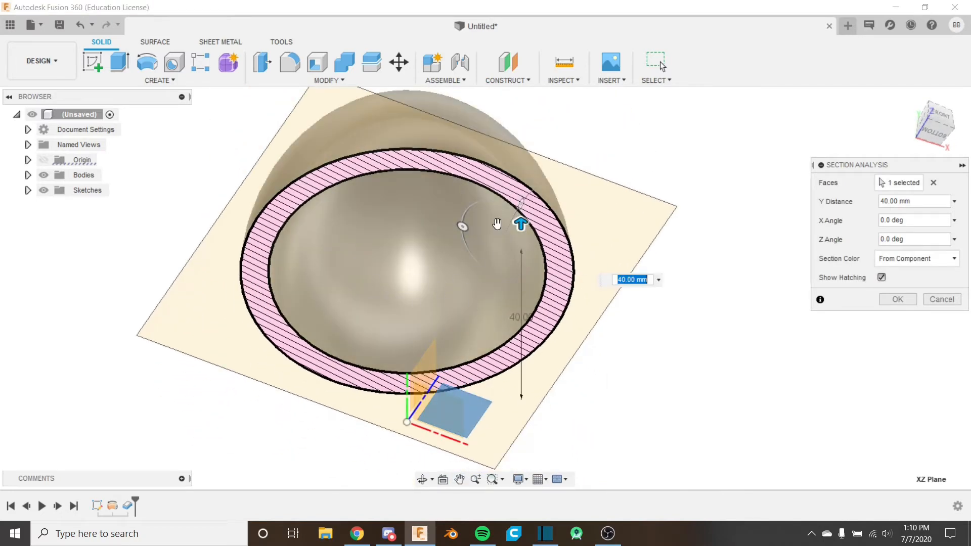
middle_click_drag(461, 241, 544, 201, "shift")
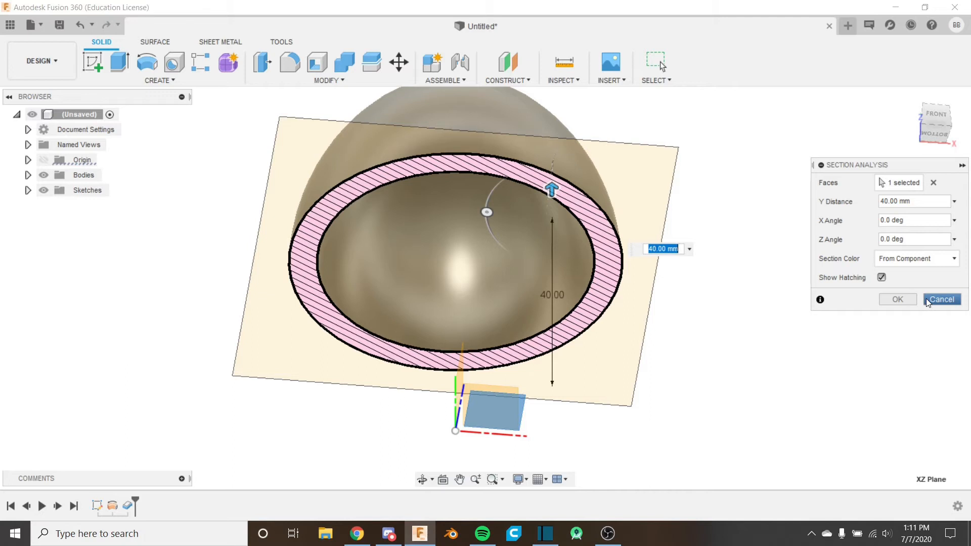
left_click(941, 300)
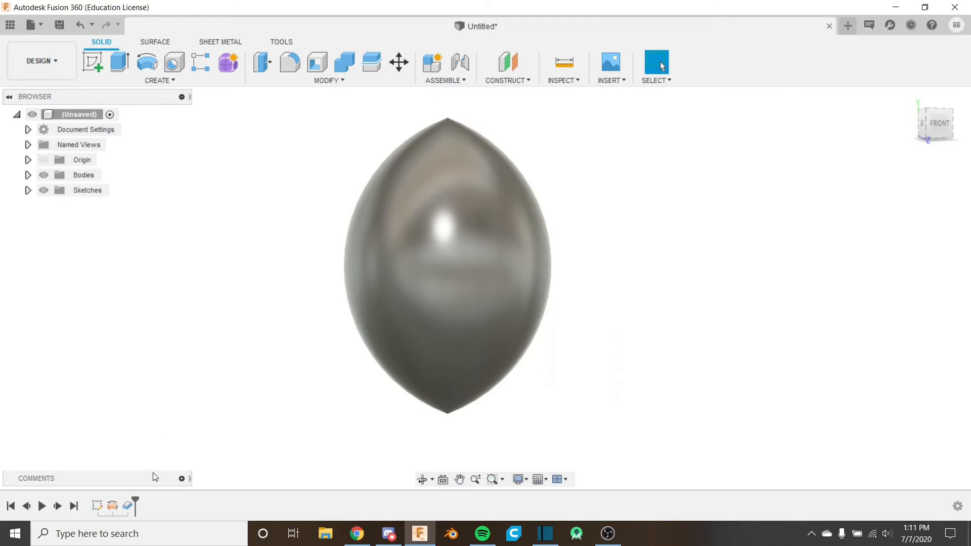
Undo the thicken, the revolve and the arc sketch, back to an empty design
left_click(73, 25)
left_click(73, 25)
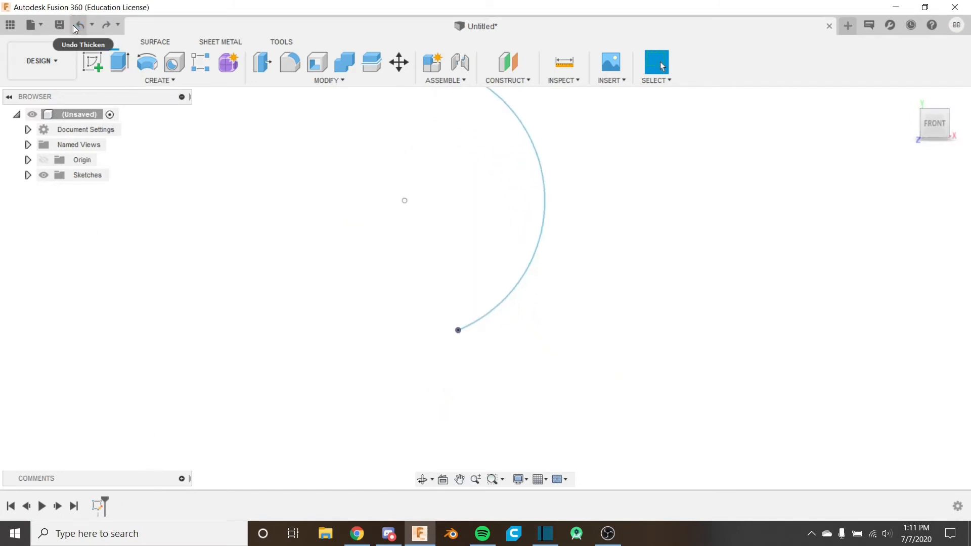
left_click(73, 25)
left_click(72, 25)
left_click(72, 26)
left_click(73, 25)
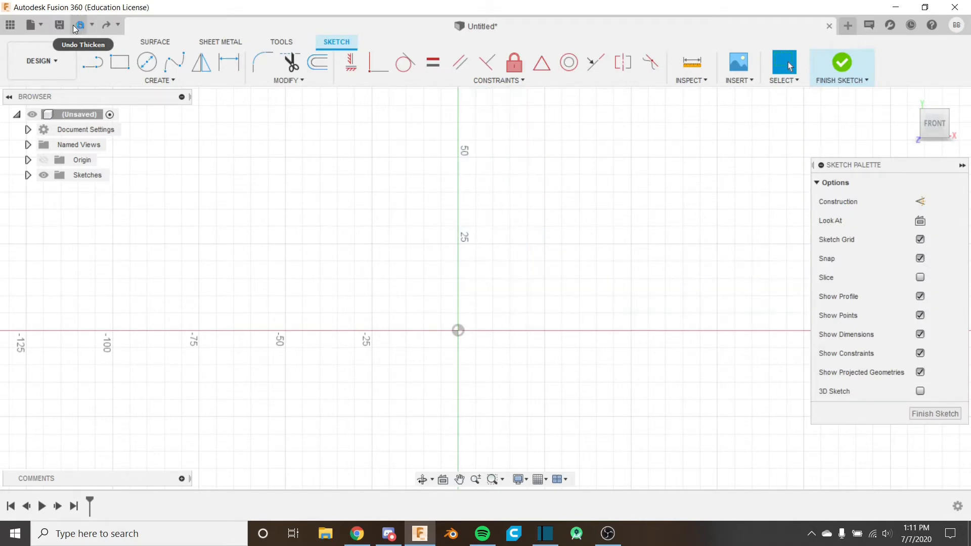
left_click(73, 25)
left_click(73, 25)
Sketch a 50 × 50 mm center rectangle on the horizontal XZ plane, centered on the origin, and finish the sketch
left_click(92, 61)
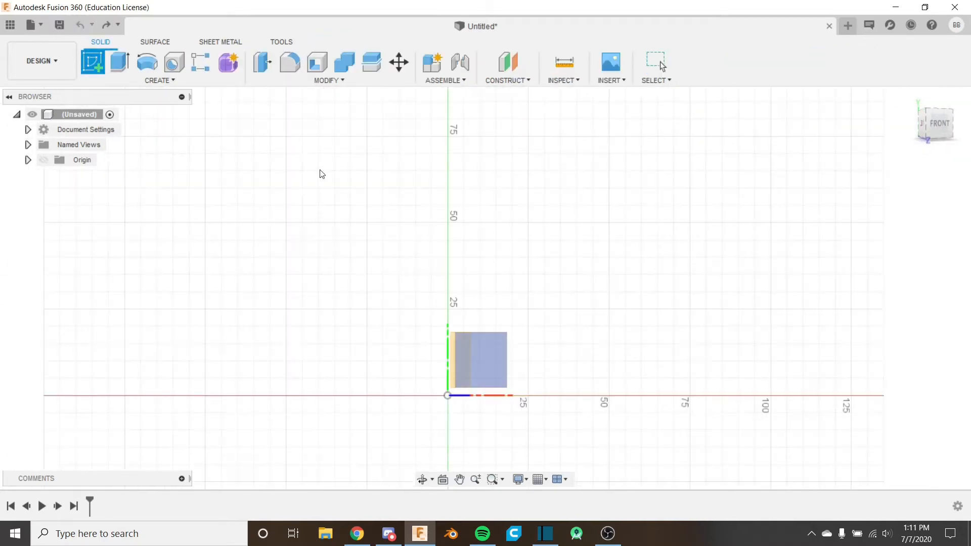
middle_click_drag(465, 331, 445, 366, "shift")
left_click(474, 427)
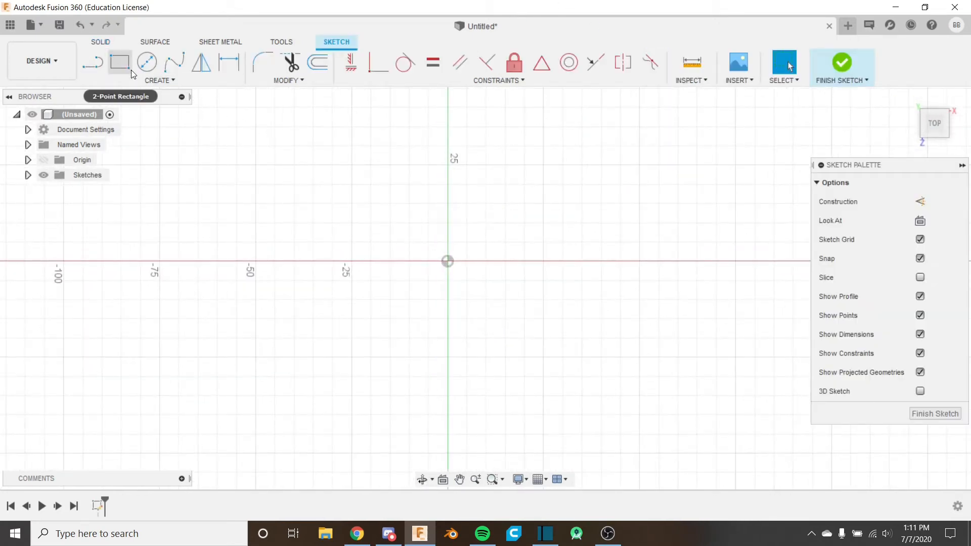
left_click(159, 80)
mouse_move(152, 109)
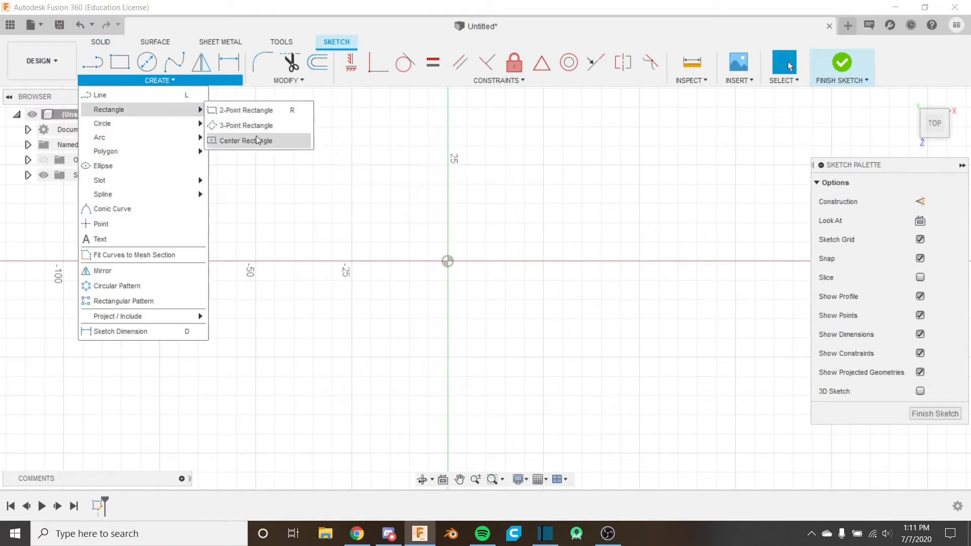
left_click(259, 142)
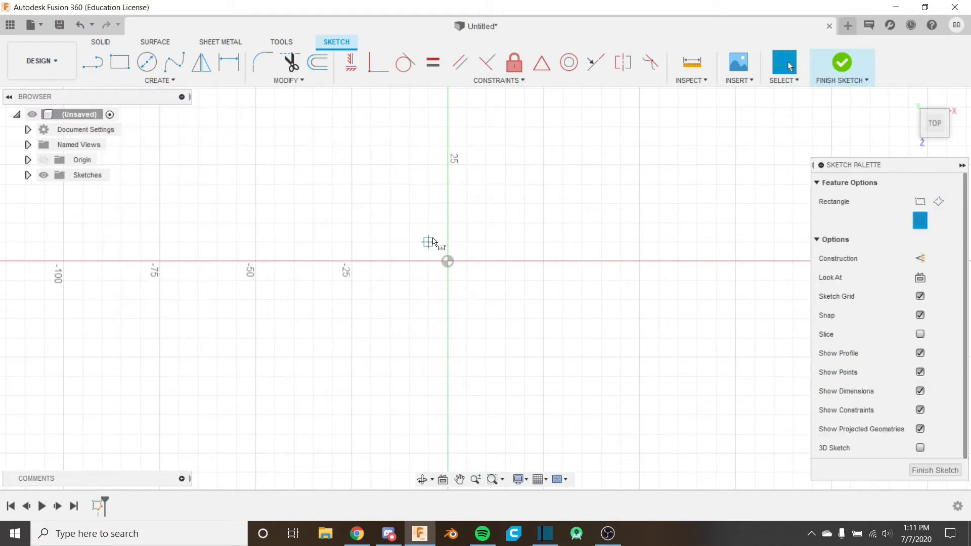
left_click(544, 165)
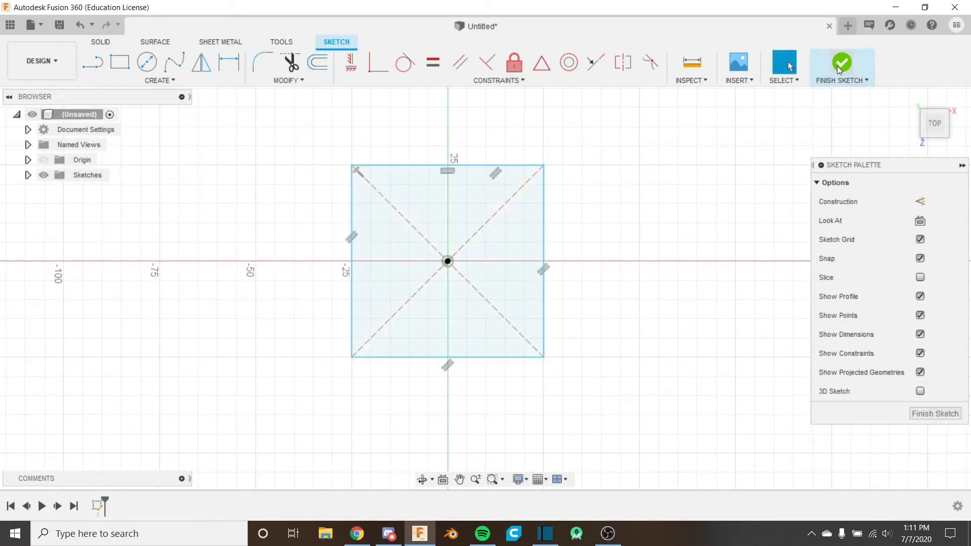
left_click(841, 64)
Extrude the square profile 10 mm upward as a new body
type("e")
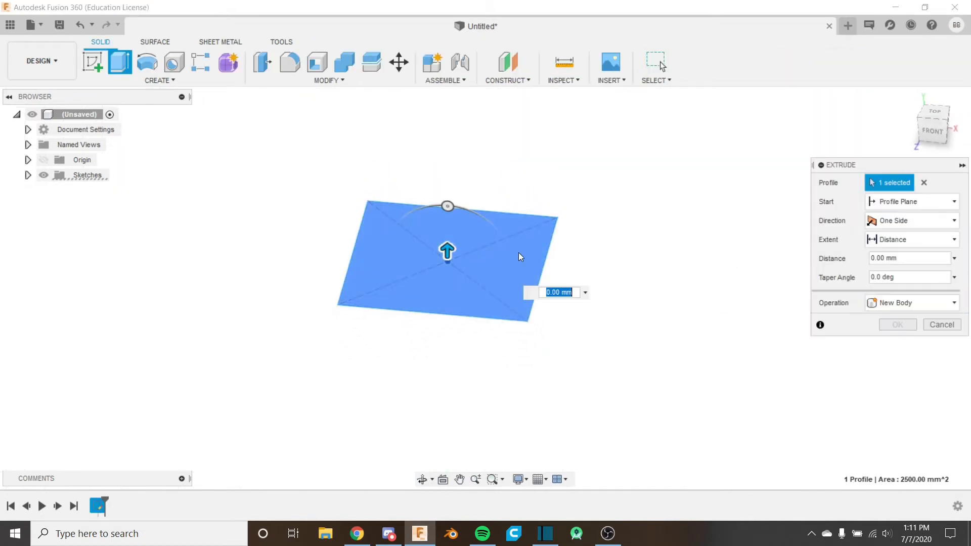
type("10")
key("Return")
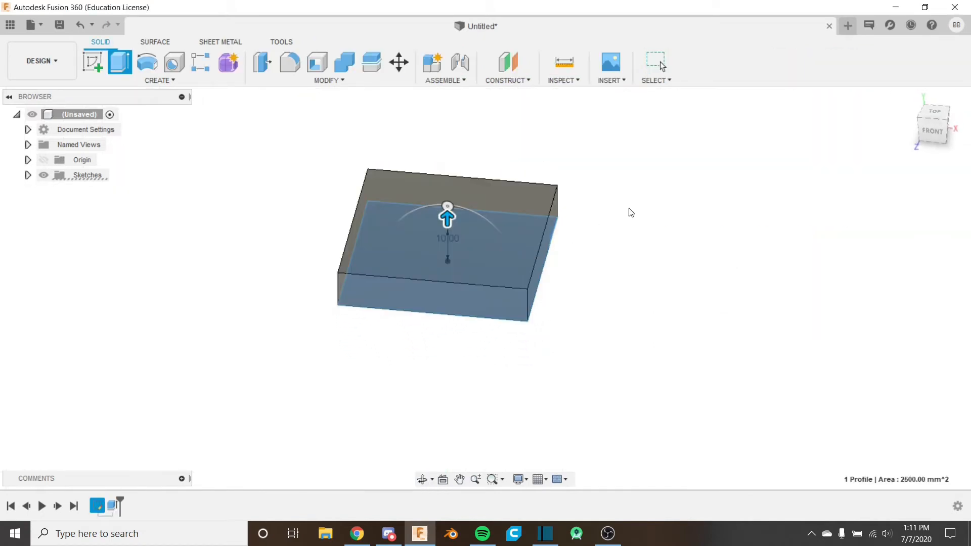
Start a simple hole on the block's top face and move its center onto the origin
left_click(157, 81)
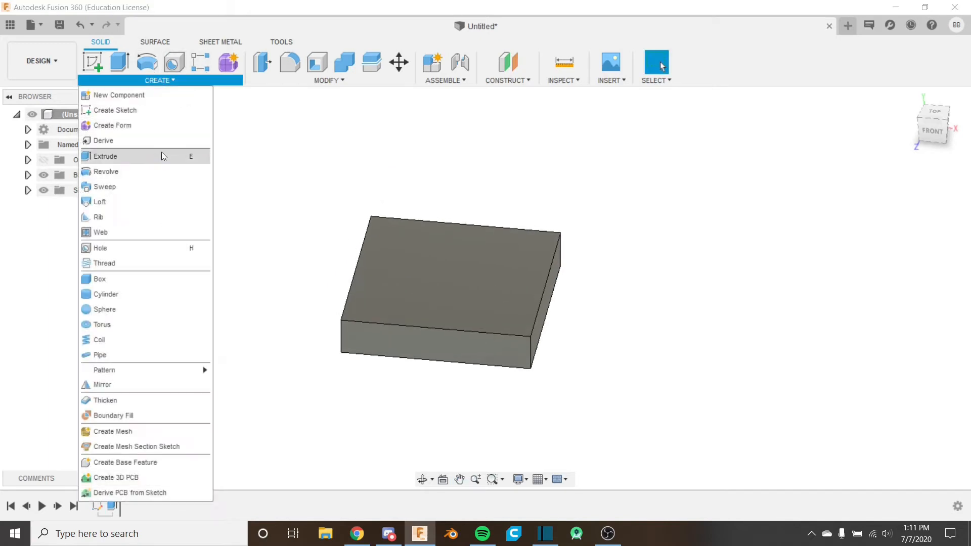
left_click(166, 248)
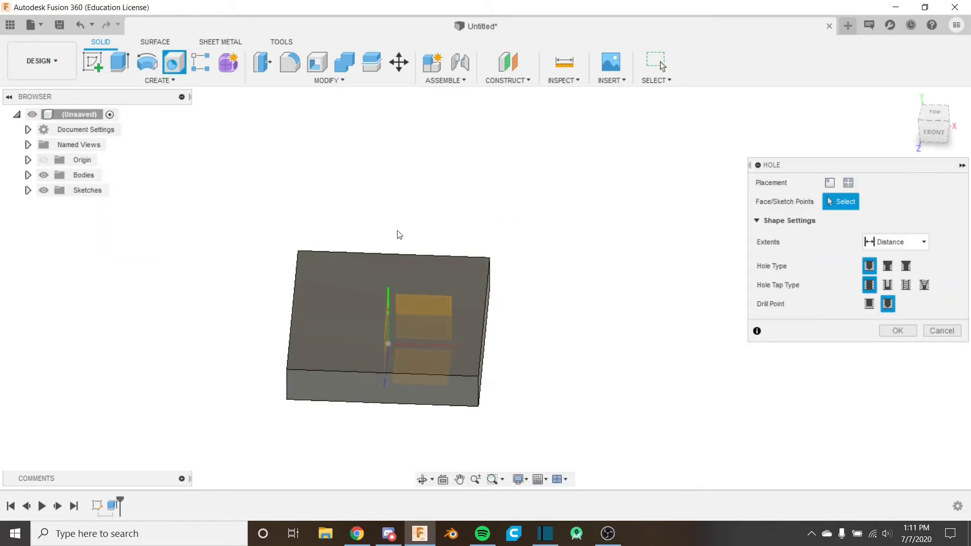
left_click(357, 296)
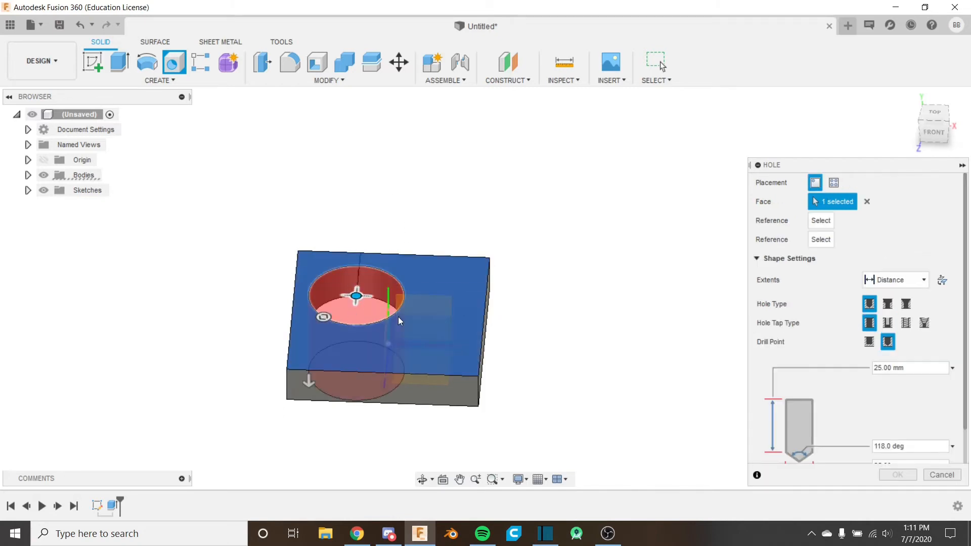
left_click(934, 118)
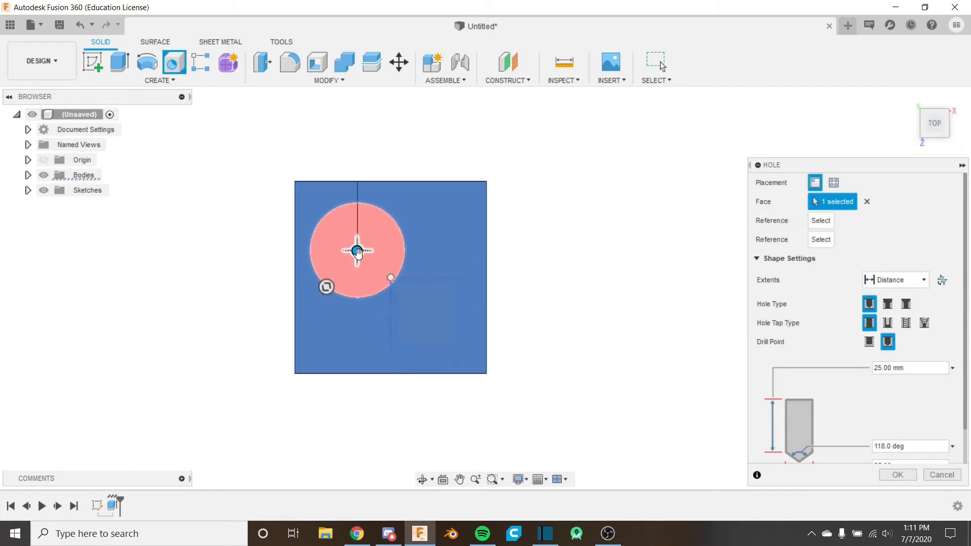
left_click_drag(358, 251, 393, 285)
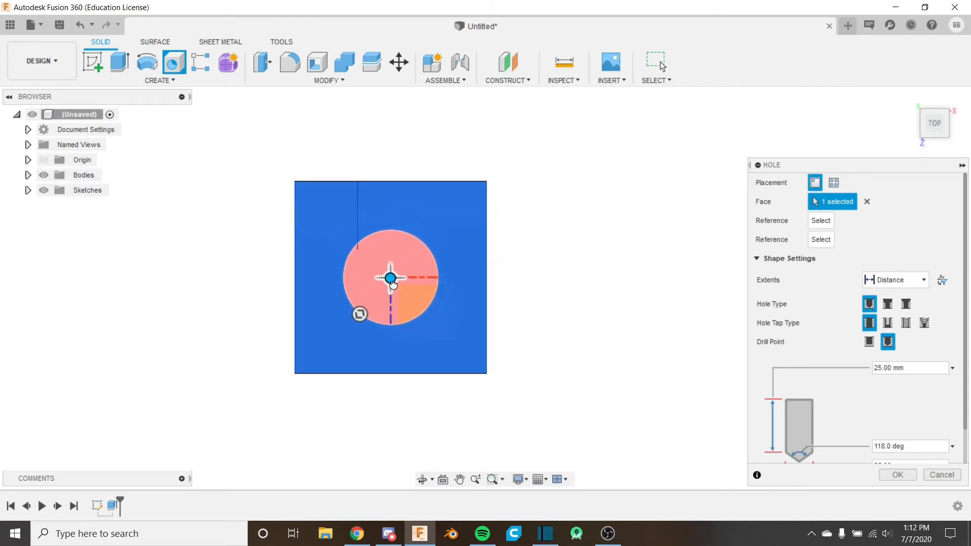
middle_click_drag(456, 304, 425, 253, "shift")
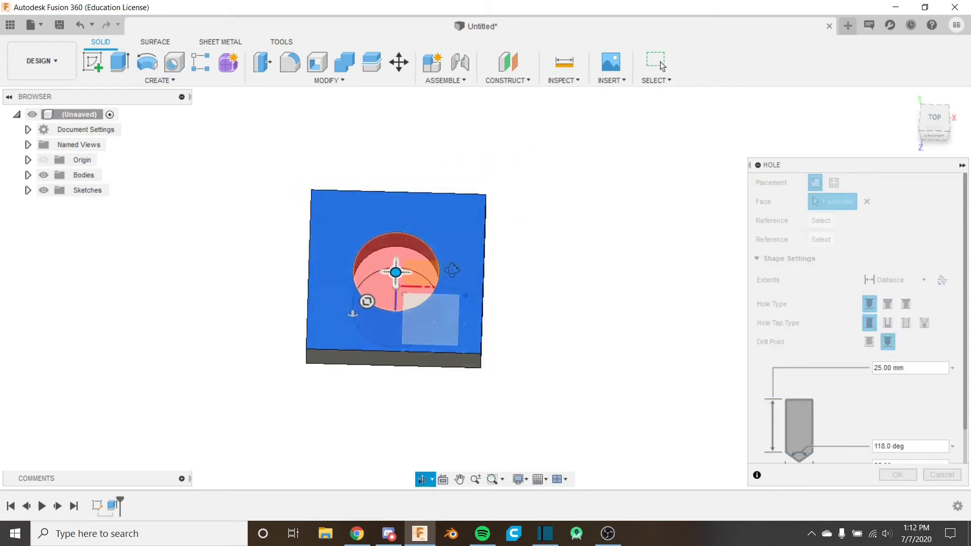
scroll(424, 248, "up", 3)
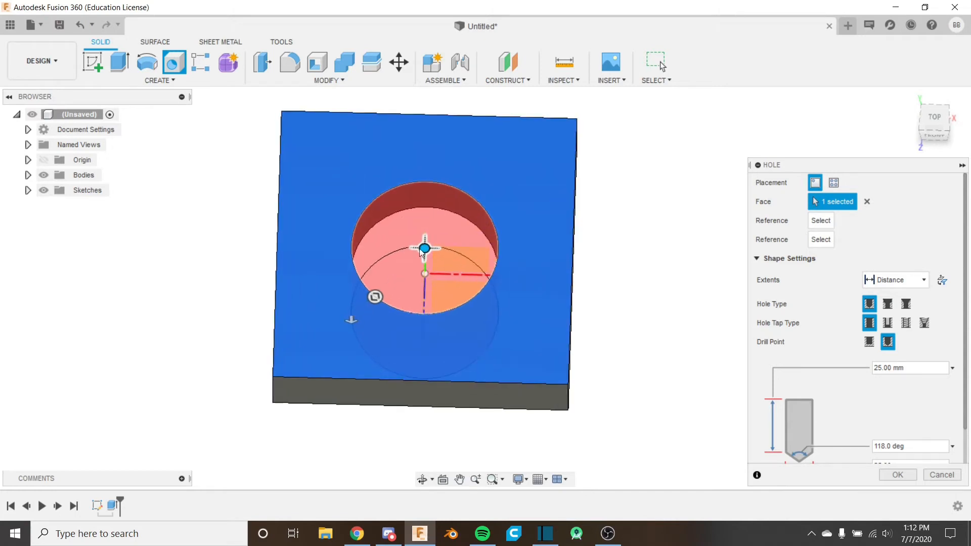
middle_click_drag(423, 264, 412, 273, "shift")
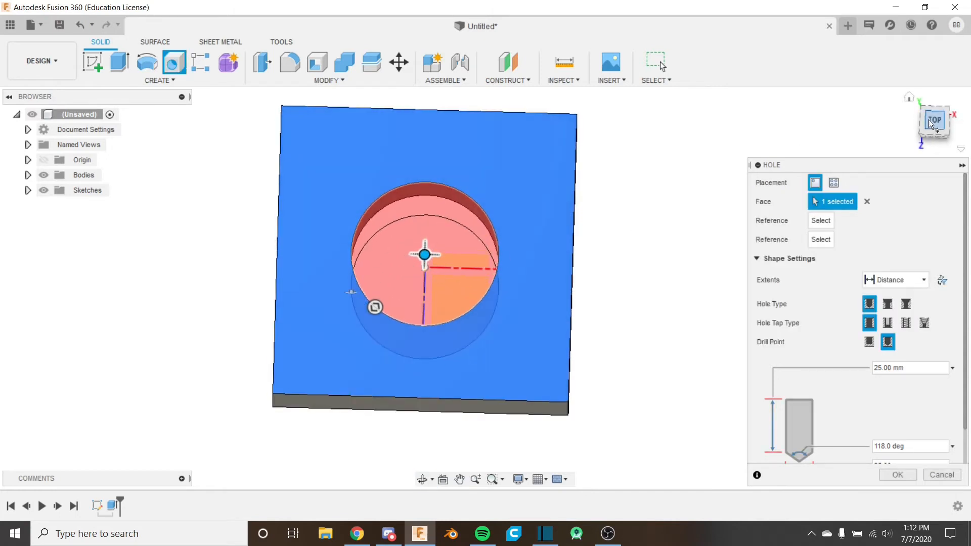
Resize the hole preview to 28 mm in diameter and 11 mm deep
left_click(930, 120)
mouse_move(375, 318)
left_mouse_down()
mouse_move(356, 347)
mouse_move(375, 329)
left_mouse_up()
middle_click_drag(374, 330, 380, 266, "shift")
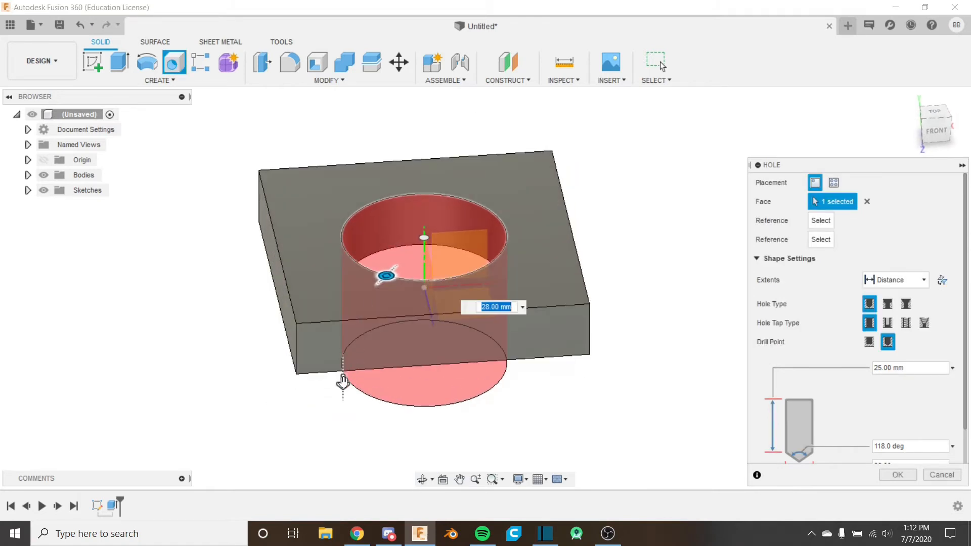
left_click_drag(343, 382, 347, 313)
middle_click_drag(519, 246, 480, 325, "shift")
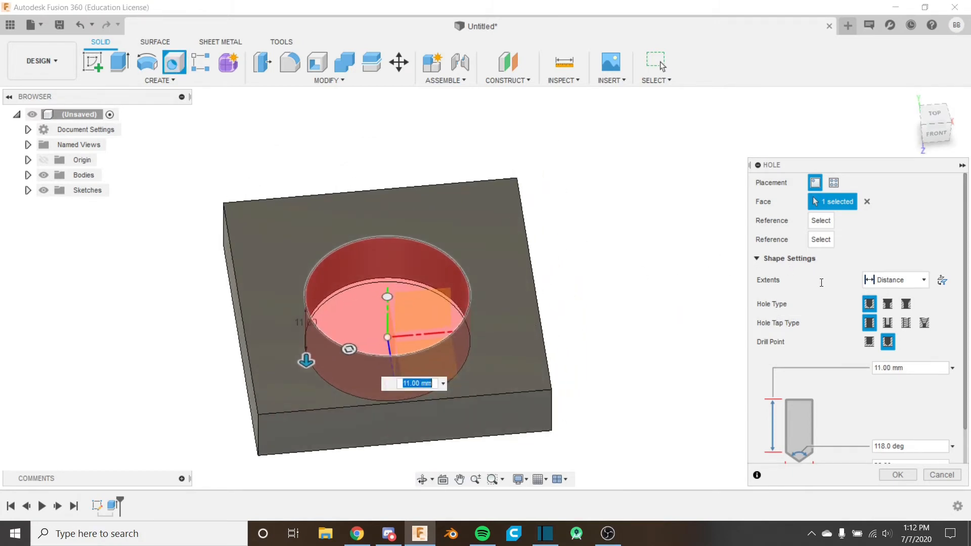
Switch the hole's extents to To and dismiss the chat notifications
left_click(901, 281)
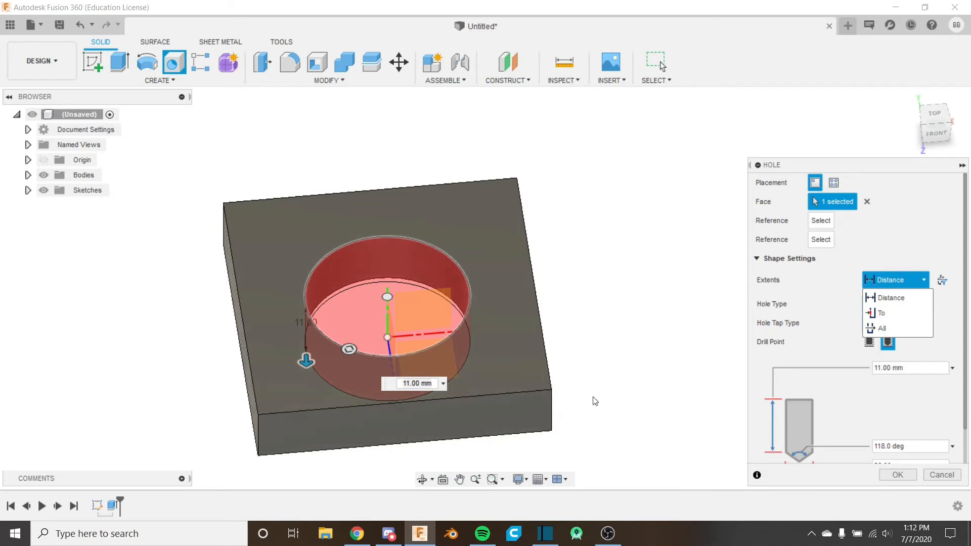
left_click(878, 314)
middle_click_drag(680, 349, 558, 355, "shift")
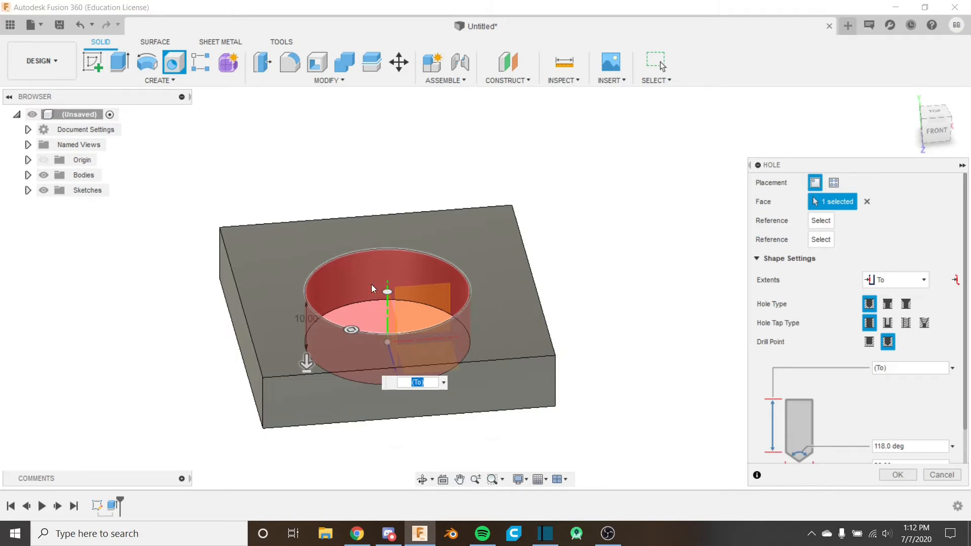
middle_click_drag(418, 293, 508, 260, "shift")
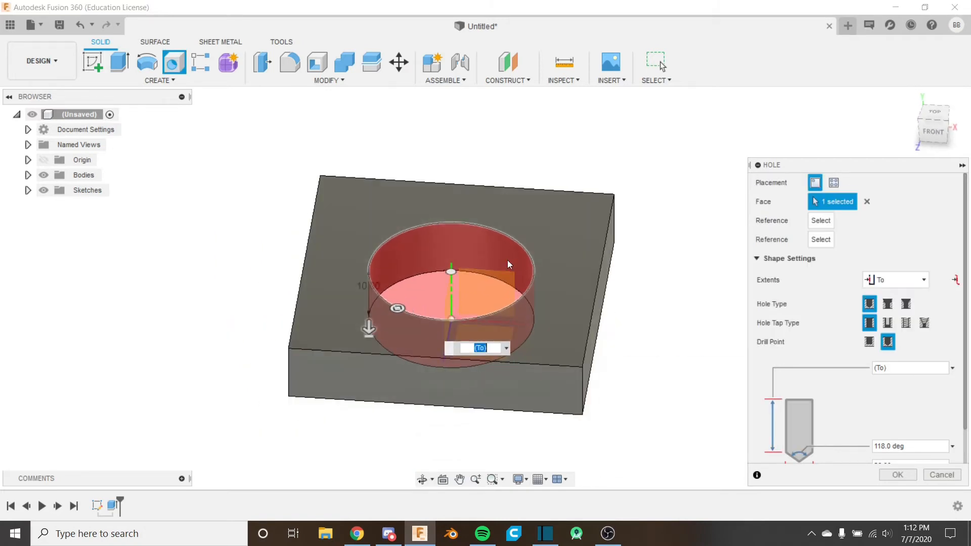
middle_click_drag(557, 303, 618, 331, "shift")
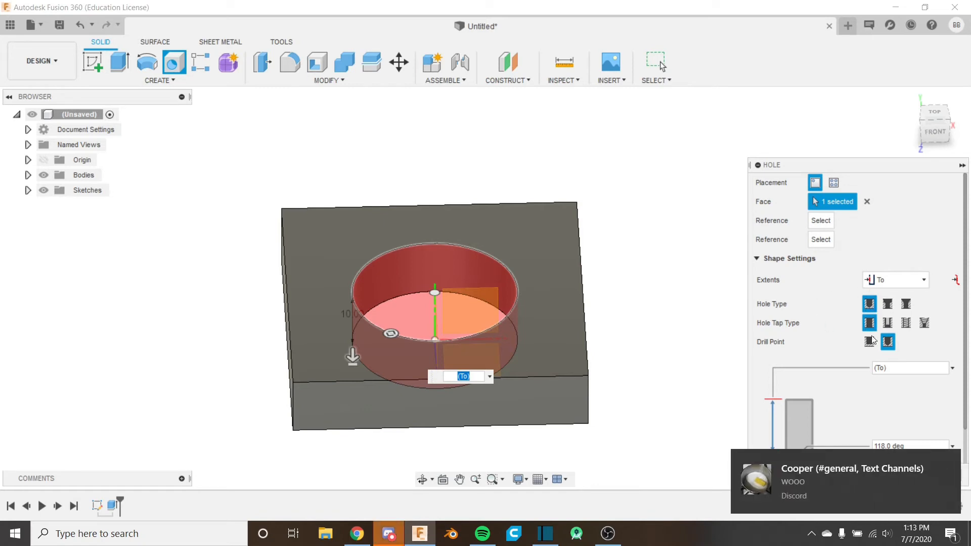
left_click(947, 459)
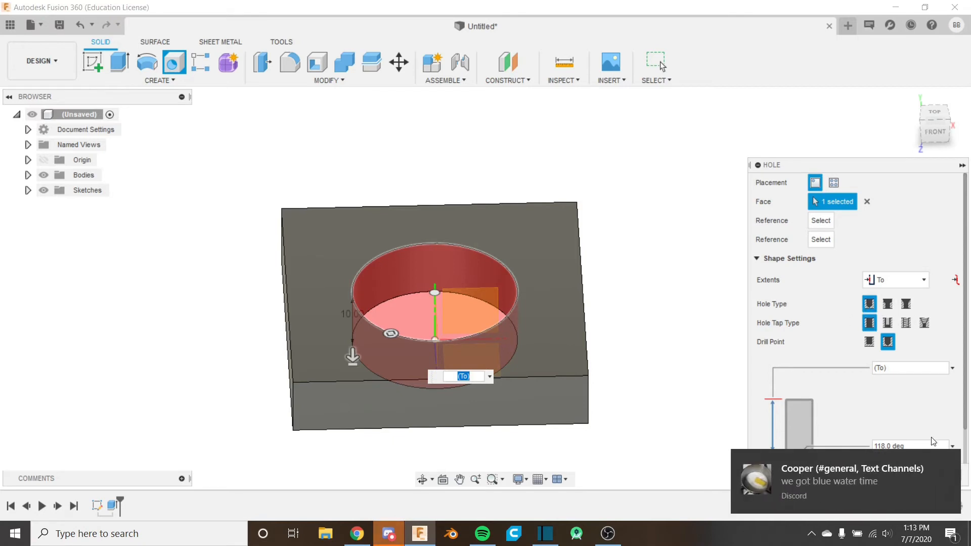
left_click(949, 461)
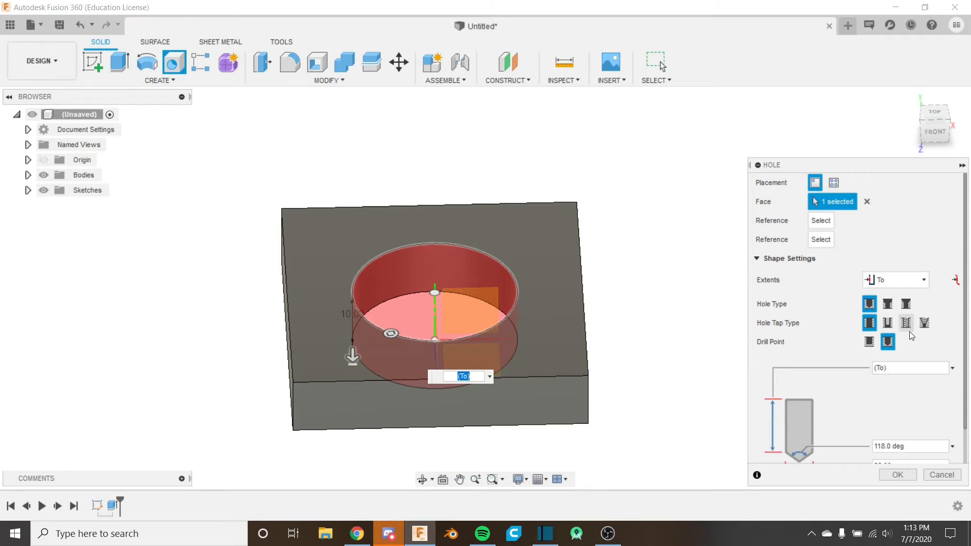
Compare the flat and angled drill points on the hole, finishing with the flat one
left_click(870, 343)
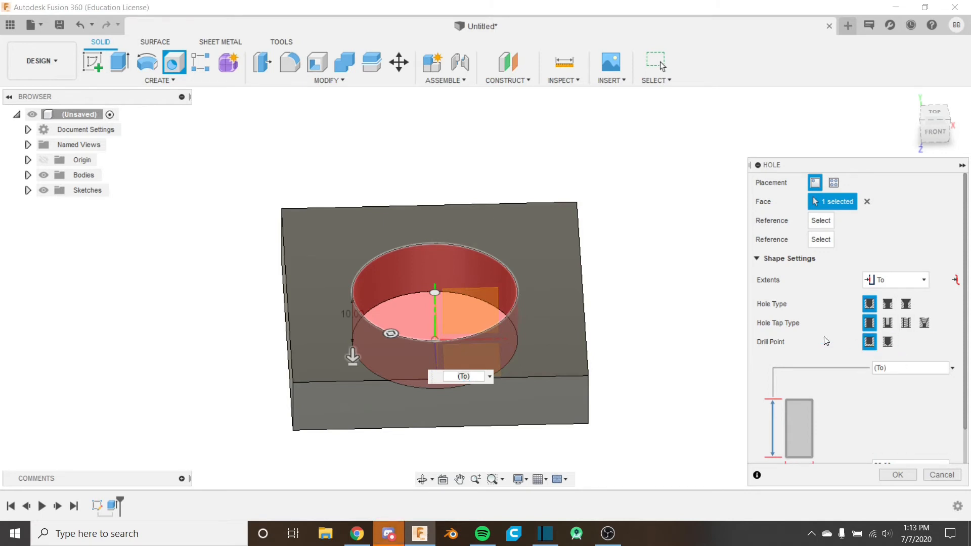
mouse_move(601, 349)
middle_mouse_down("shift")
mouse_move(607, 323)
mouse_move(614, 344)
mouse_move(639, 349)
mouse_move(631, 327)
mouse_move(619, 342)
middle_mouse_up("shift")
left_click(949, 461)
left_click(888, 342)
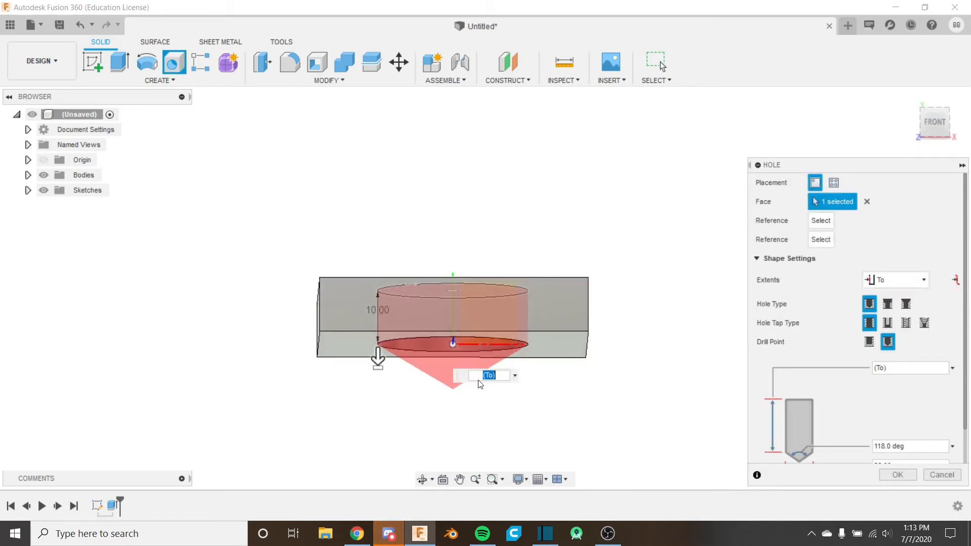
left_click(869, 342)
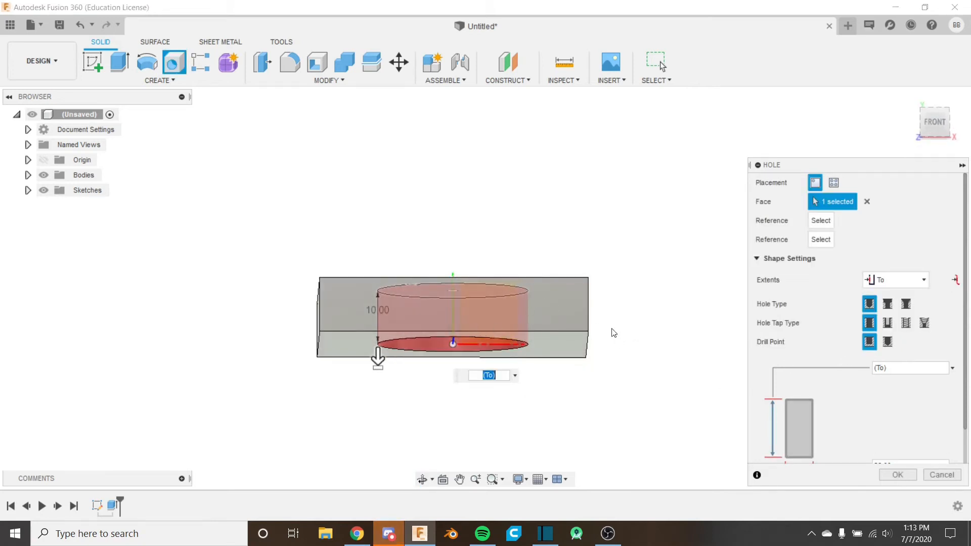
middle_click_drag(611, 332, 659, 295, "shift")
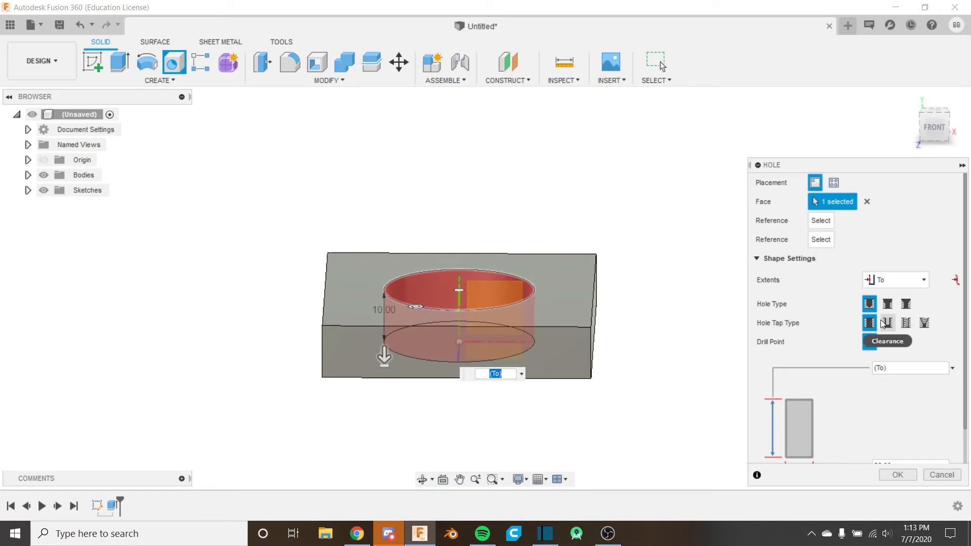
Change the hole tap type to Tapped and inspect the threads on the hole wall
left_click(912, 322)
middle_click_drag(718, 324, 496, 301, "shift")
scroll(530, 279, "up", 3)
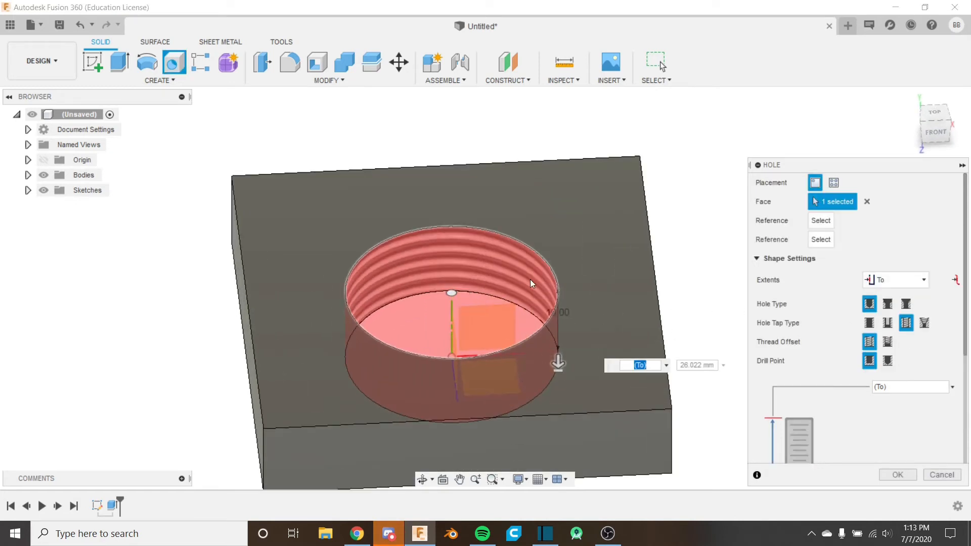
scroll(530, 279, "up", 2)
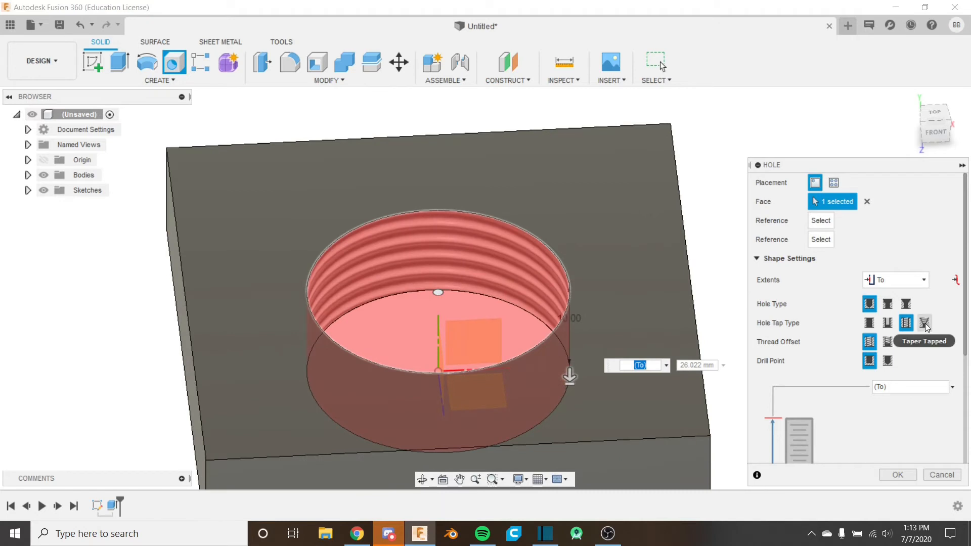
Try the Taper Tapped type, switch the hole to Clearance, and review its fastener settings
left_click(925, 322)
left_click(886, 324)
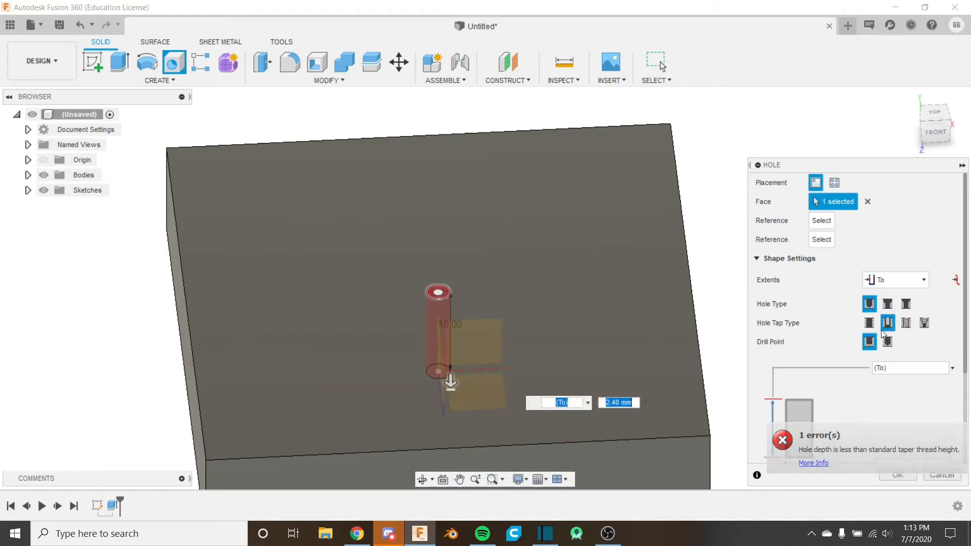
scroll(637, 320, "down", 5)
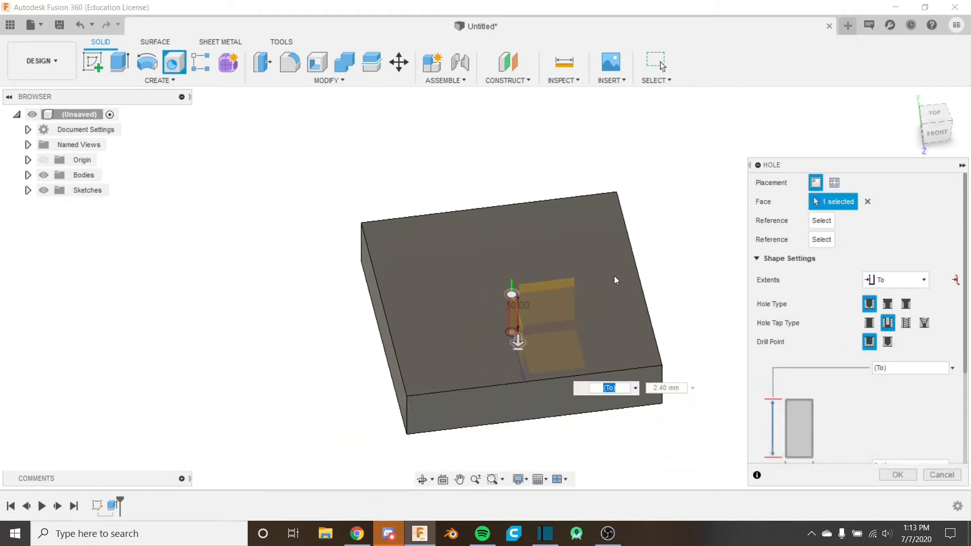
scroll(615, 277, "down", 2)
scroll(806, 306, "down", 5)
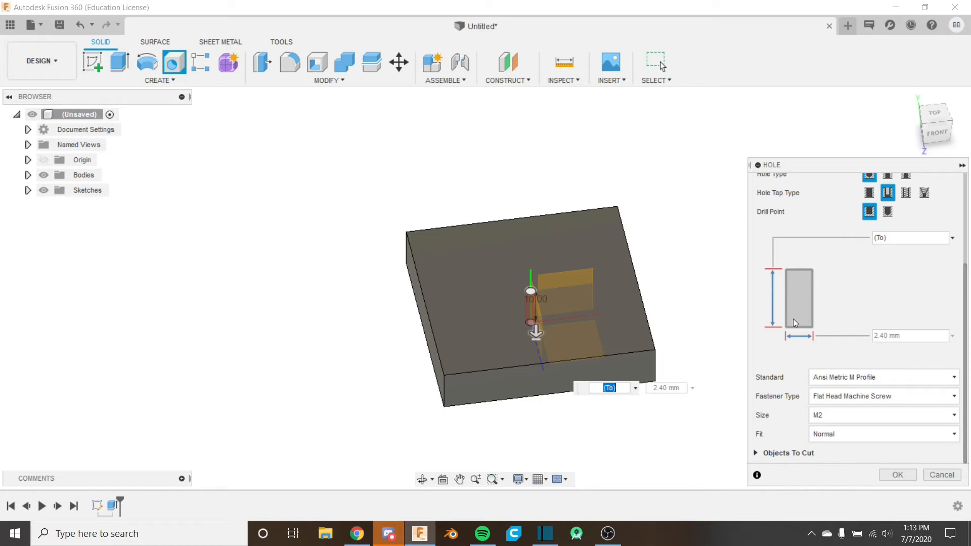
scroll(793, 318, "up", 5)
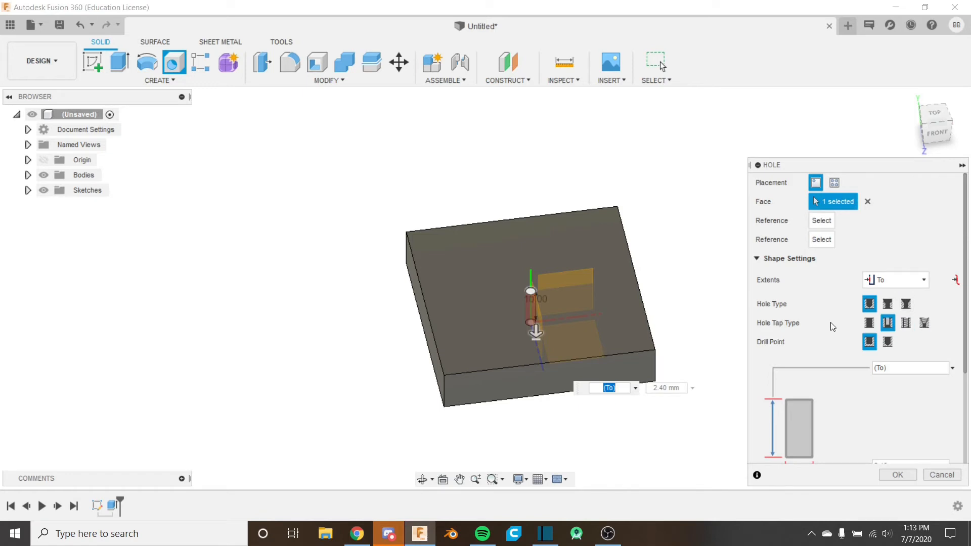
scroll(799, 310, "down", 5)
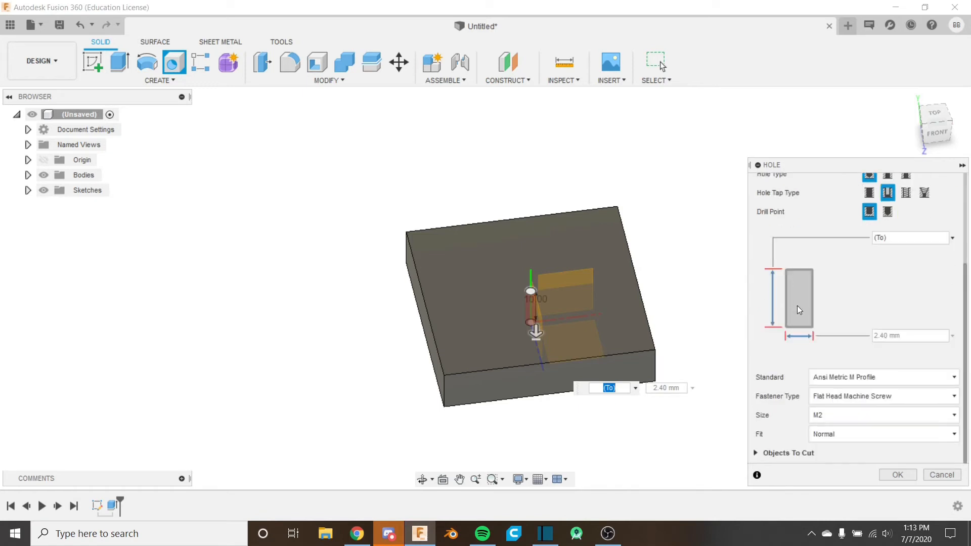
Set the clearance hole size to M4, keeping the Ansi Metric M Profile standard and Flat Head Machine Screw fastener
left_click(842, 381)
left_click(842, 352)
left_click(848, 414)
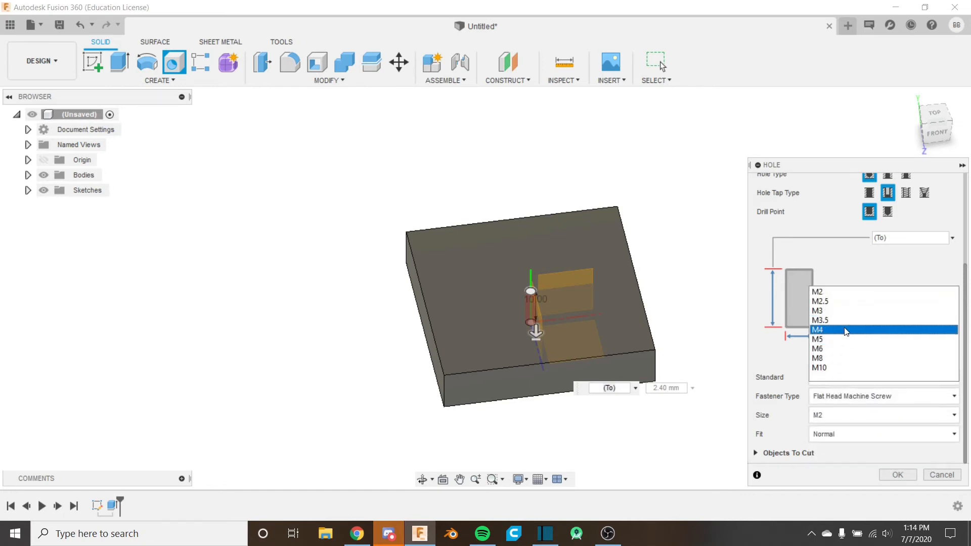
left_click(840, 330)
left_click(872, 395)
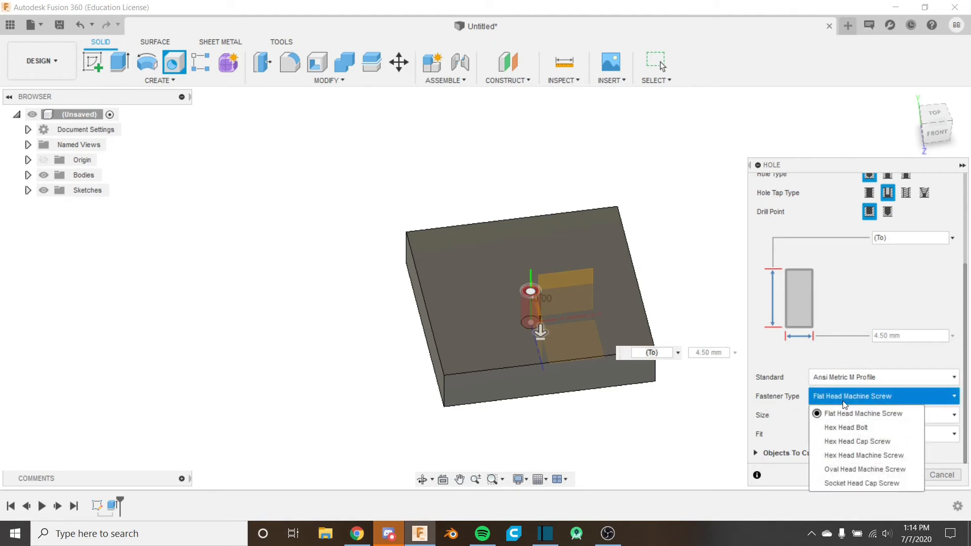
left_click(787, 398)
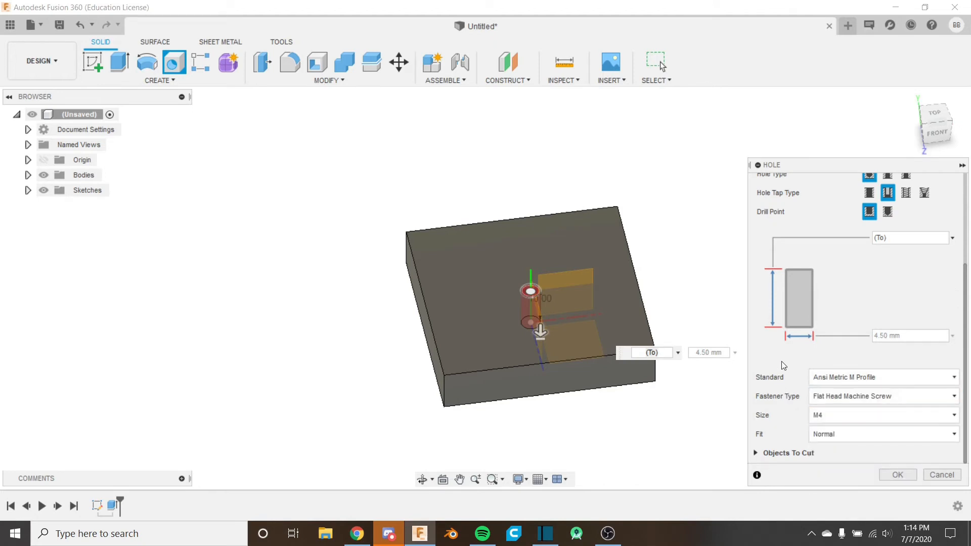
scroll(783, 366, "up", 3)
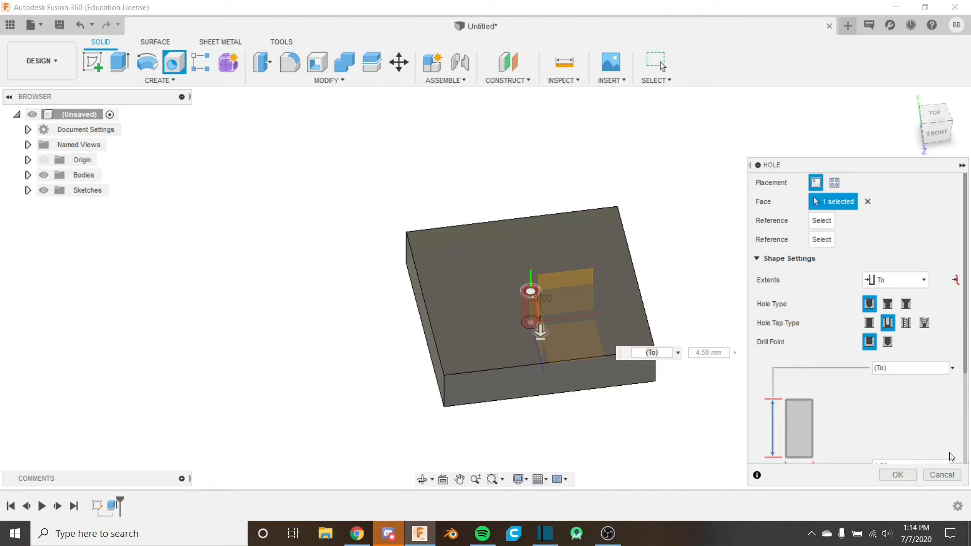
Cancel the hole, and undo the block's extrusion and its rectangle back to the empty top-plane sketch
left_click(953, 474)
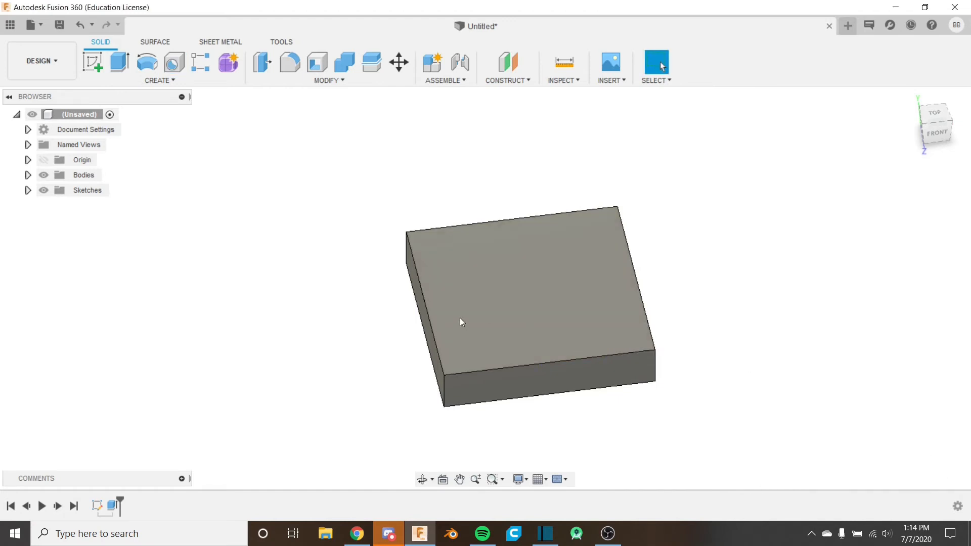
key("ctrl+z")
key("ctrl+z")
key("ctrl+z")
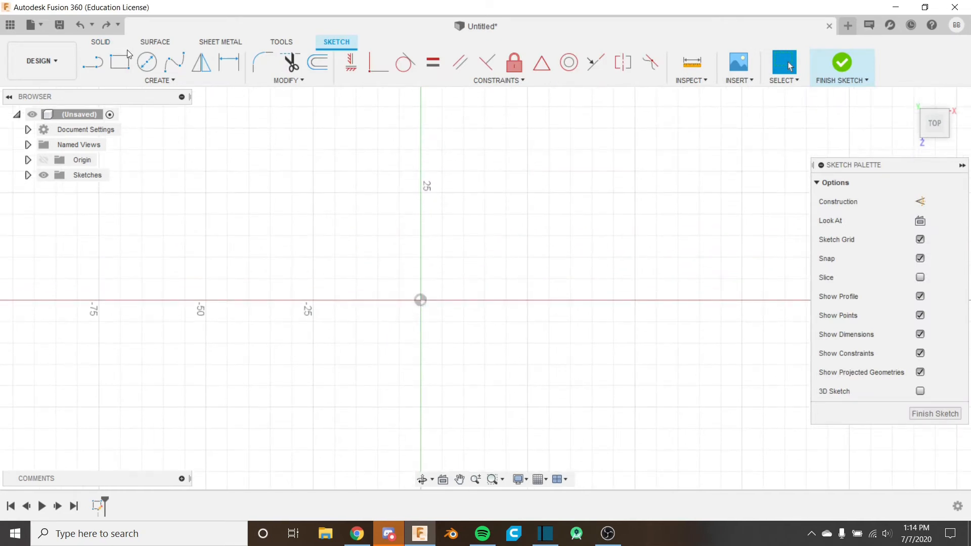
left_click(148, 62)
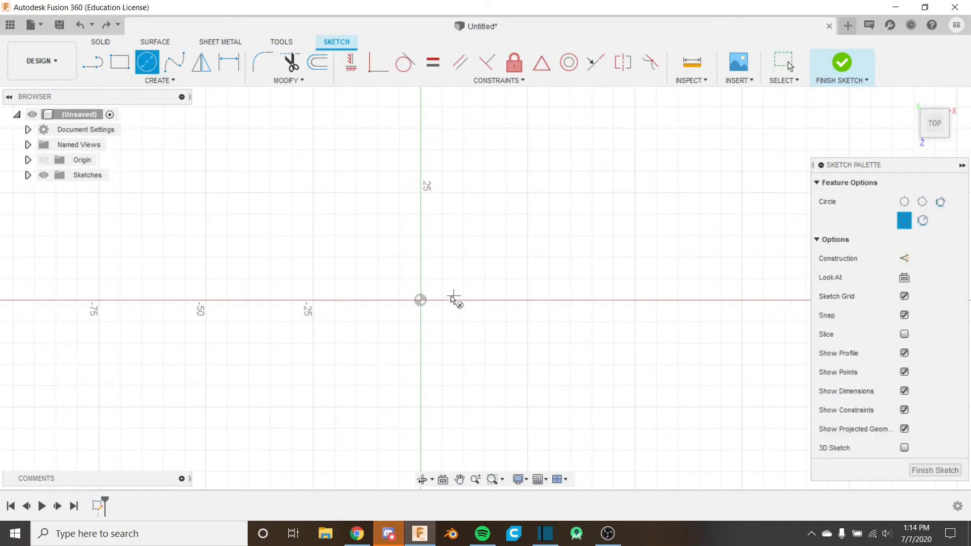
left_click(428, 302)
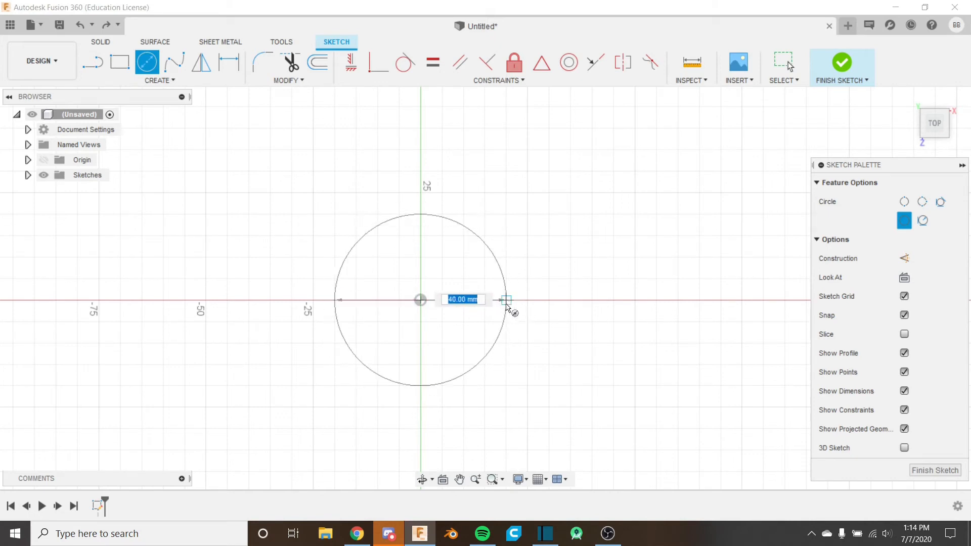
left_click(507, 304)
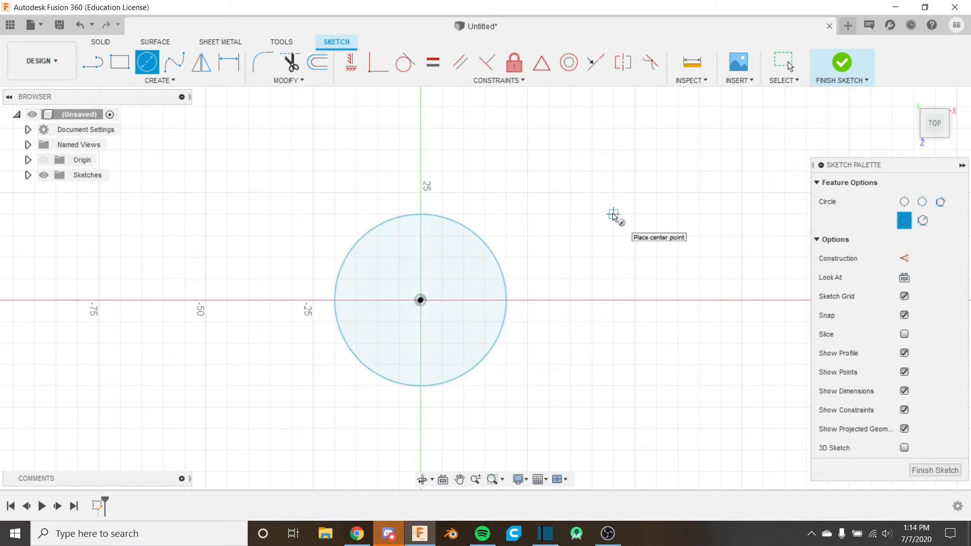
key("Escape")
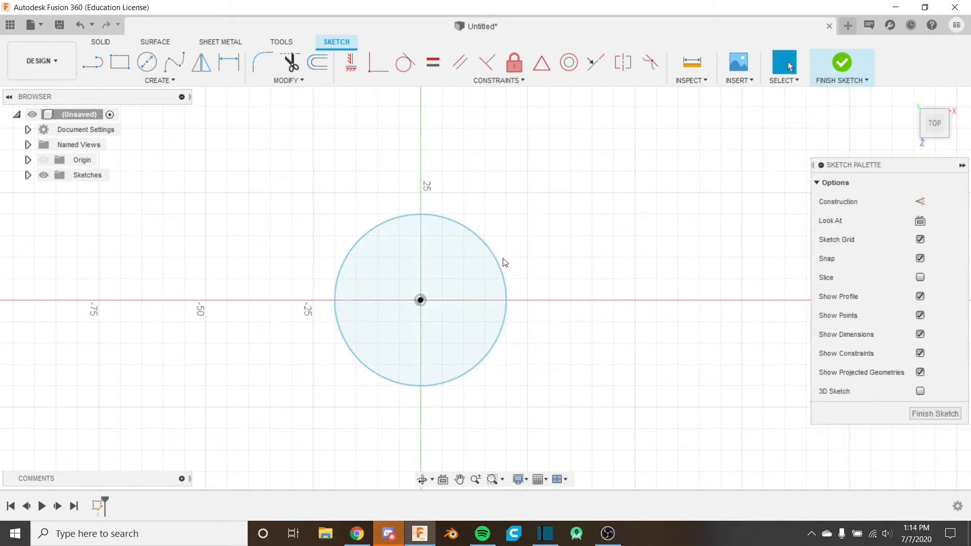
key("ctrl+z")
Sketch a 4 mm diameter circle centred on the origin and finish the sketch
scroll(458, 272, "up", 3)
middle_click_drag(413, 280, 495, 211)
key("c")
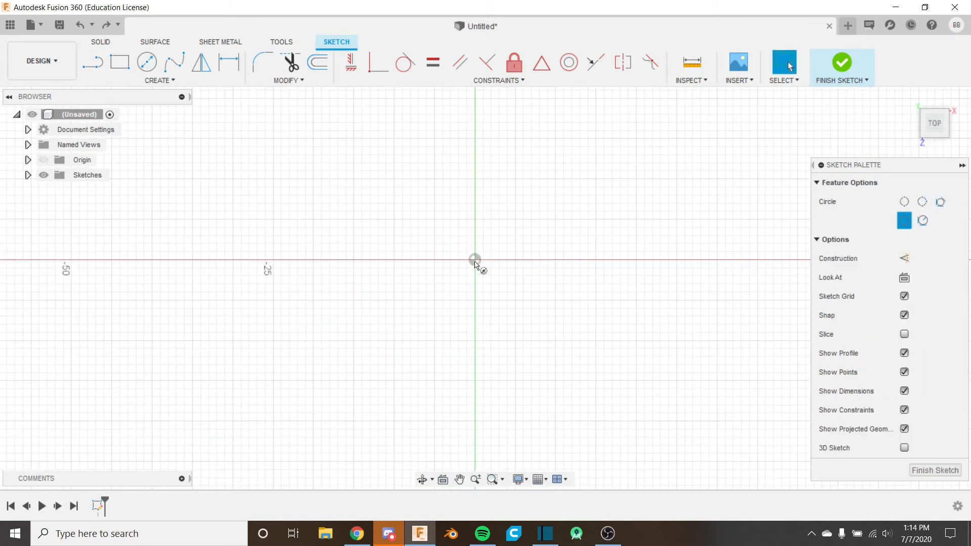
left_click(474, 260)
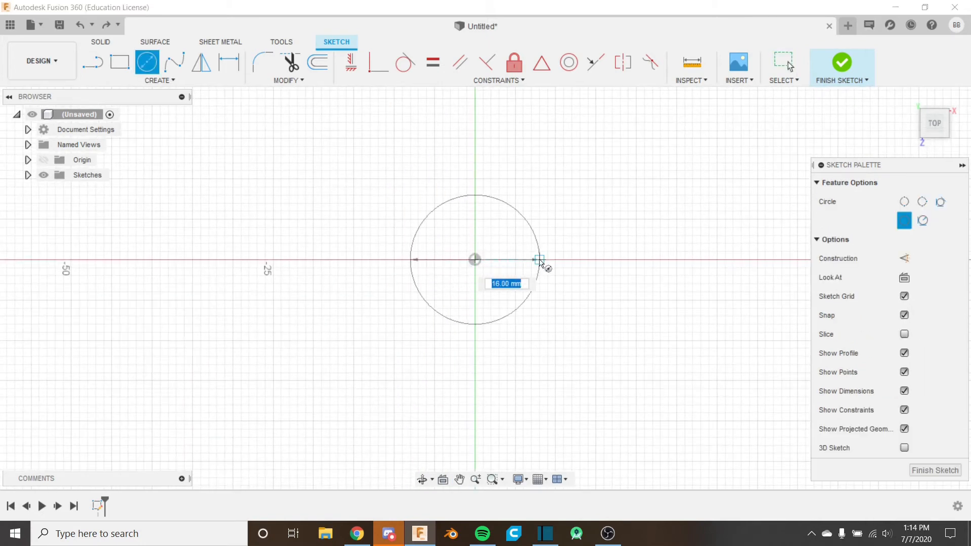
type("4")
key("Return")
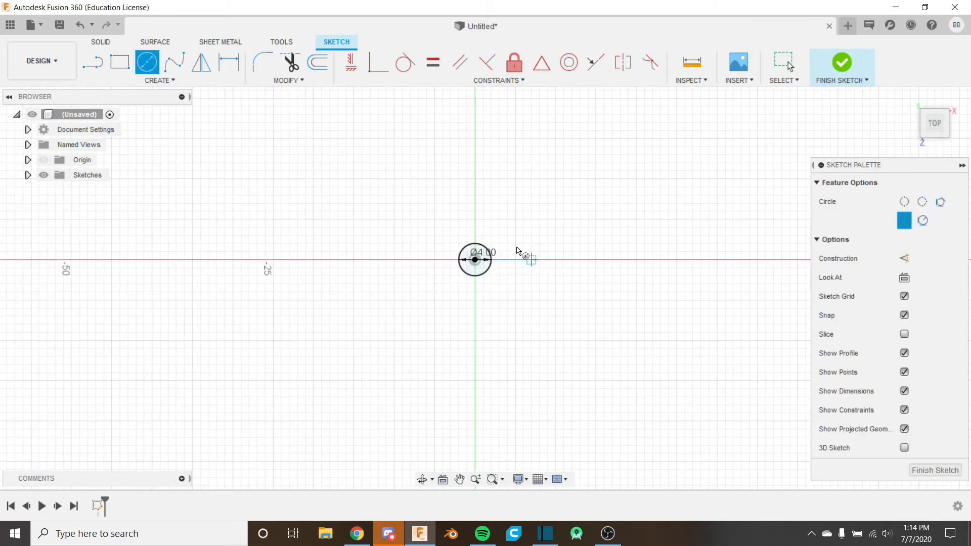
scroll(490, 250, "up", 5)
left_click(842, 62)
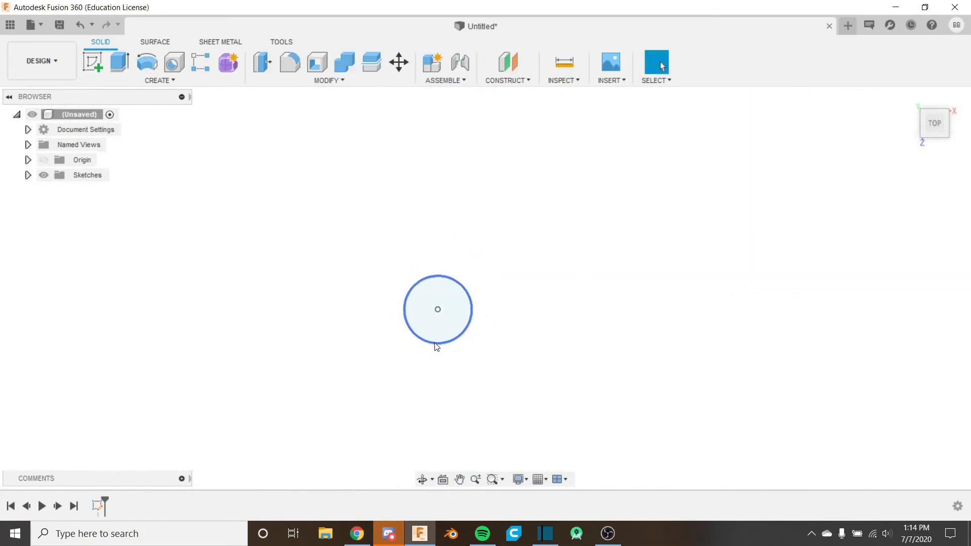
Extrude the circle 10 mm upward as a new body
middle_click_drag(466, 351, 465, 303, "shift")
type("e")
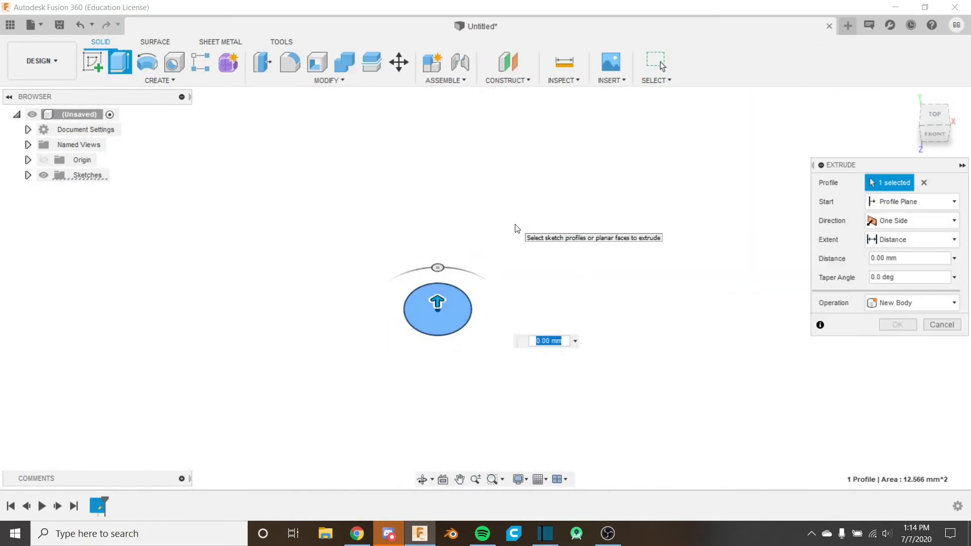
type("10")
key("Return")
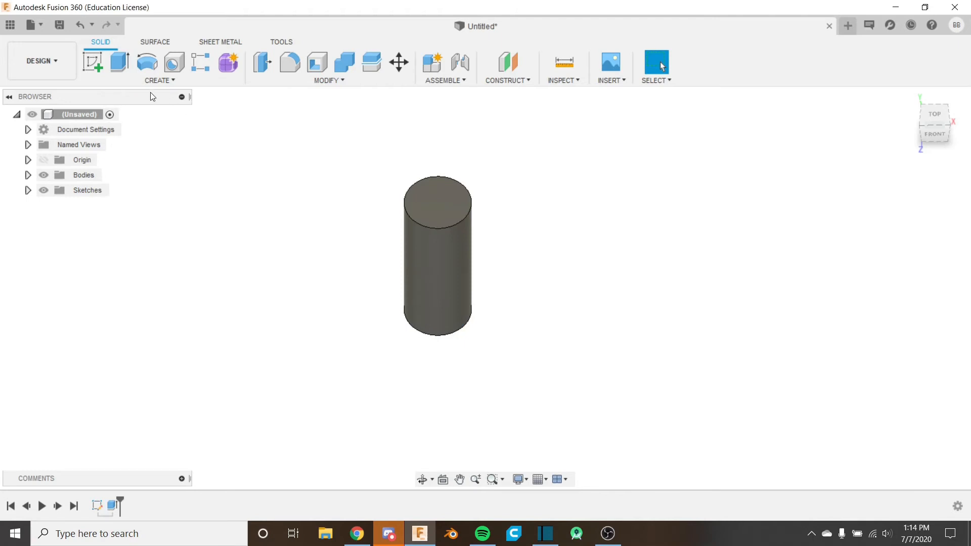
Start the Thread tool and select the cylinder's side face for threading
left_click(176, 77)
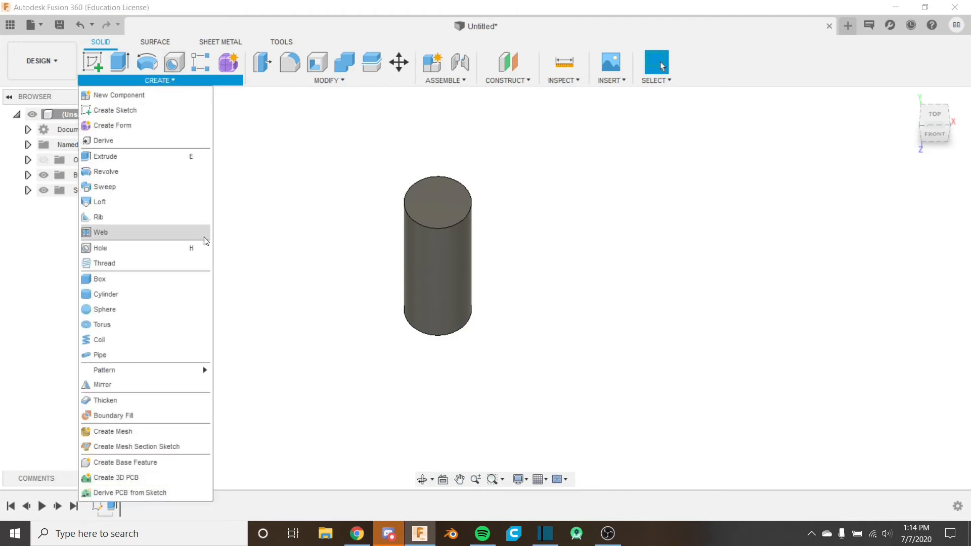
left_click(174, 270)
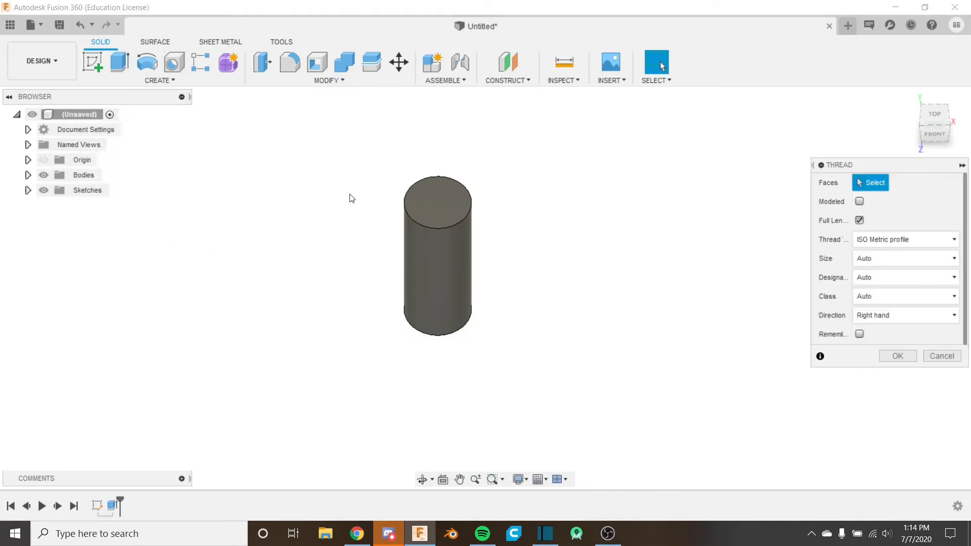
middle_click_drag(351, 197, 395, 239)
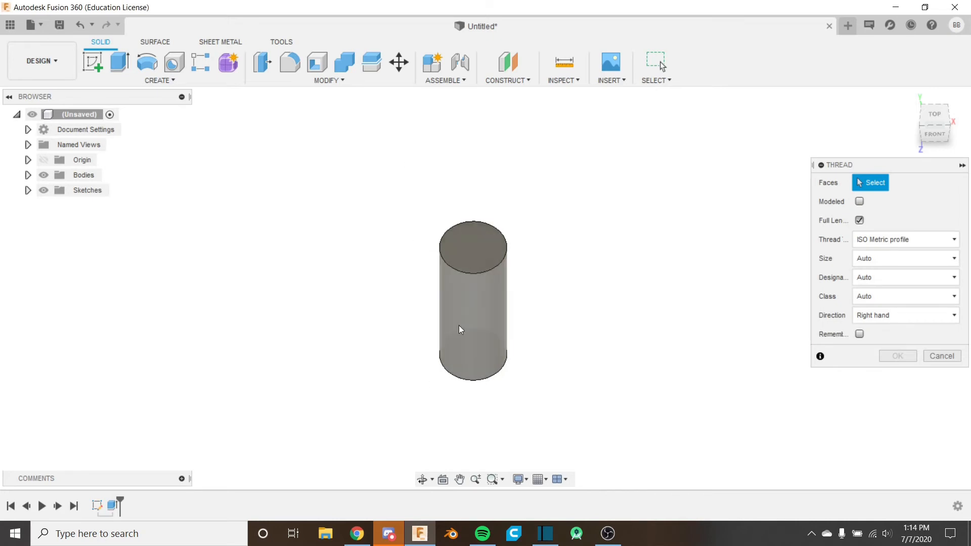
middle_click_drag(433, 347, 421, 294, "shift")
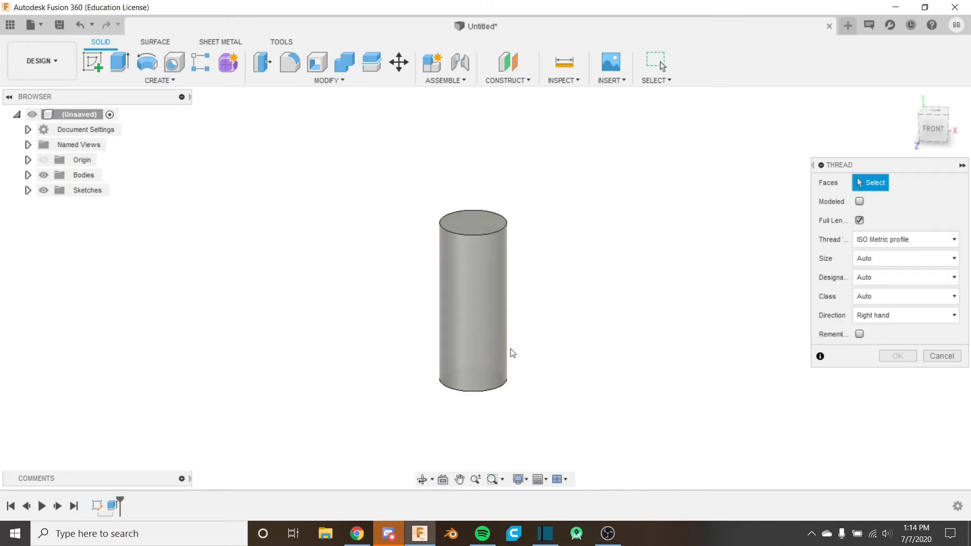
middle_click_drag(510, 299, 501, 297, "shift")
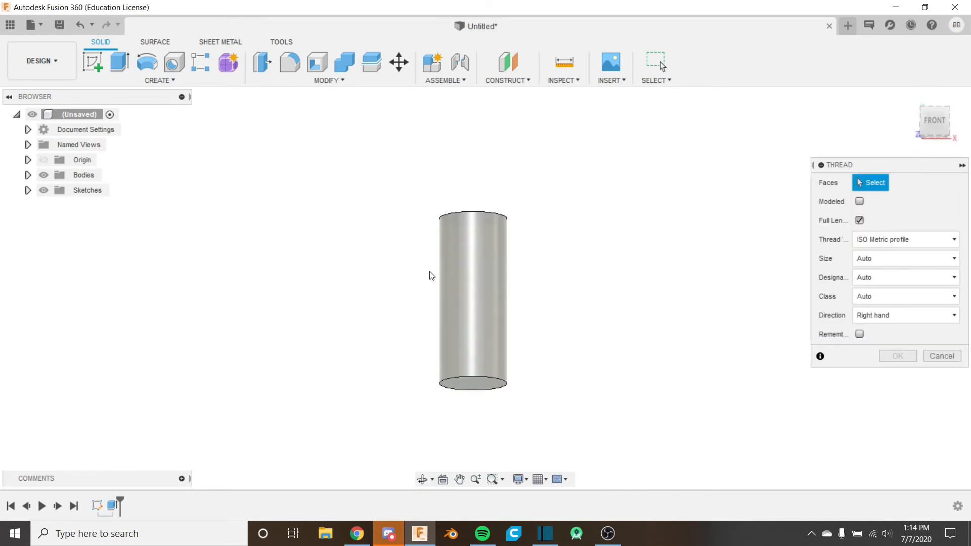
left_click(484, 295)
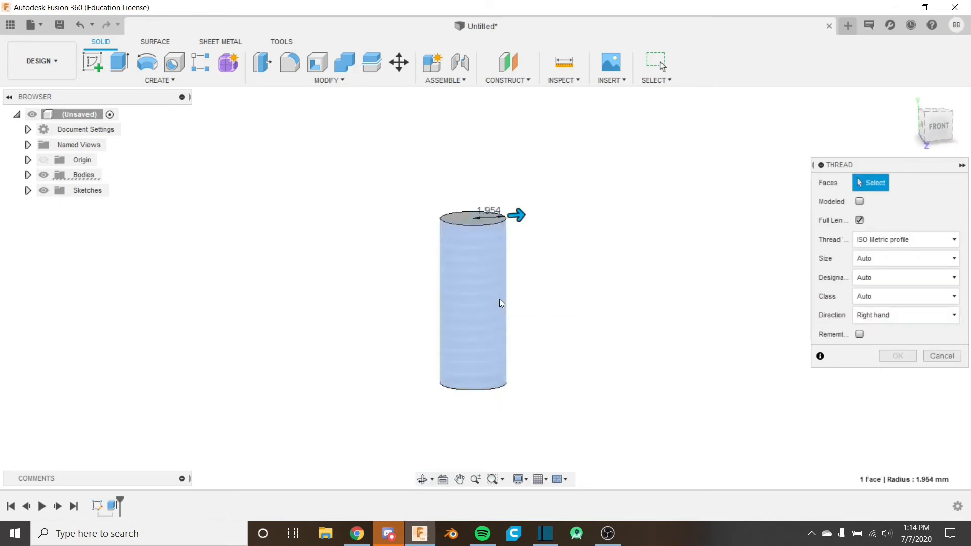
middle_click_drag(500, 299, 497, 272, "shift")
scroll(497, 272, "up", 2)
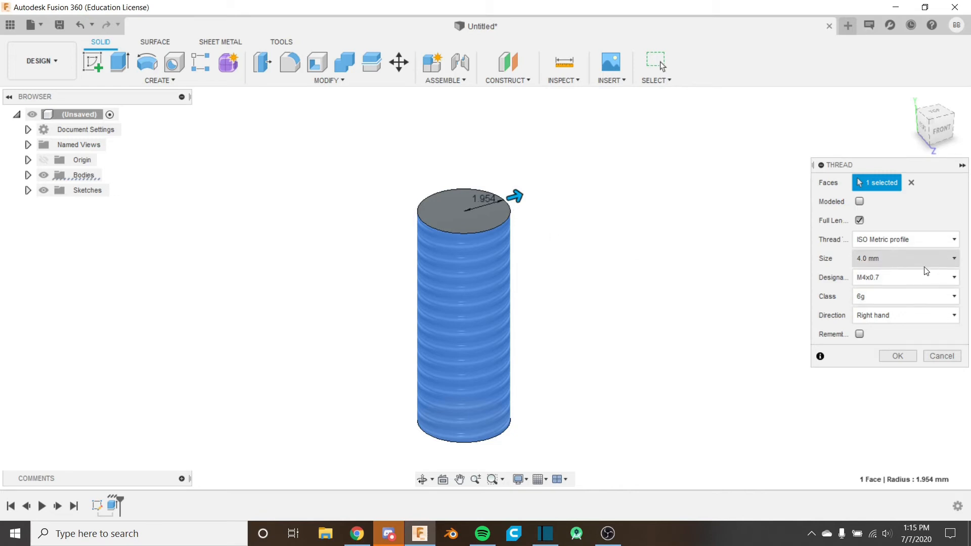
Look through the available thread types, then apply the full-length right-hand thread with ISO Metric profile, size 4.0 mm, M4x0.7 and class 6g
left_click(909, 238)
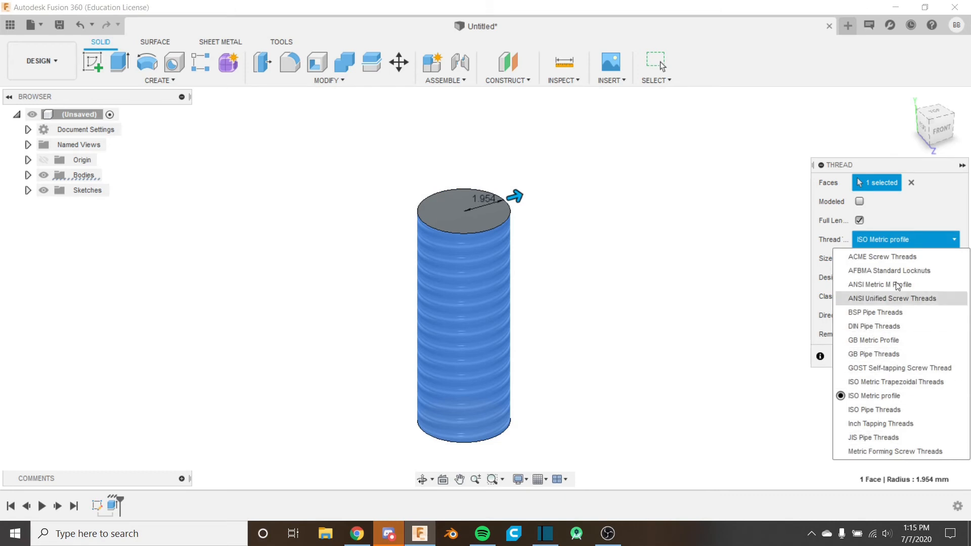
left_click(913, 240)
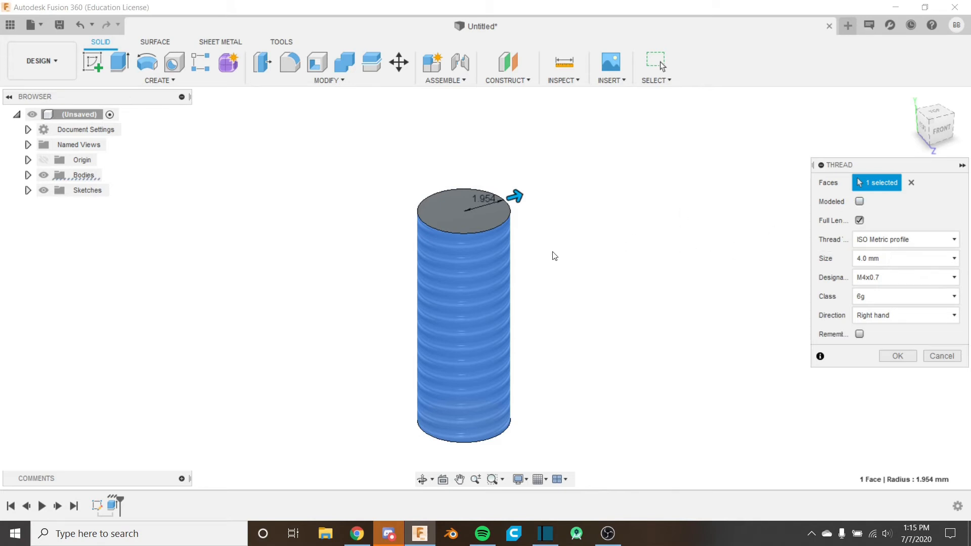
scroll(484, 273, "up", 5)
middle_click_drag(484, 268, 496, 245, "shift")
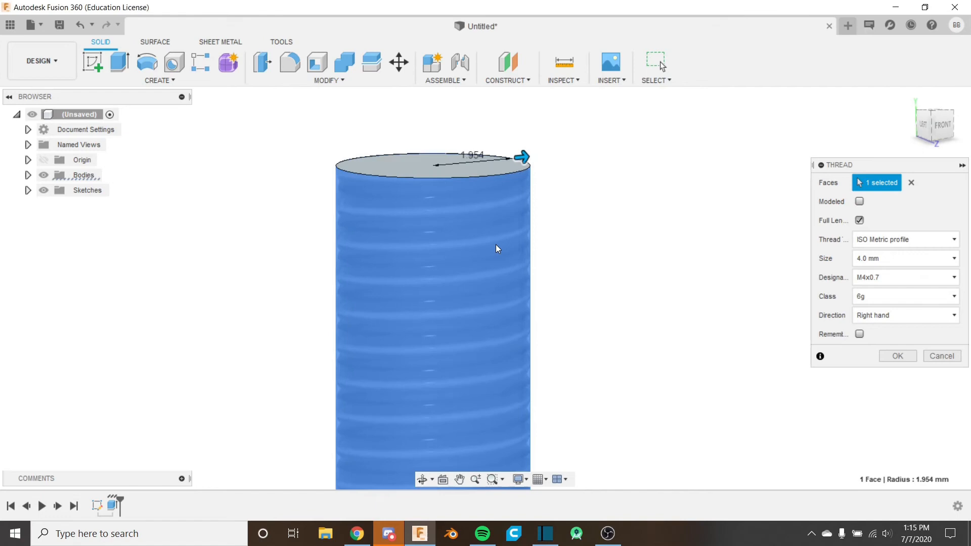
left_click(898, 356)
Examine the thread's surface appearance and the silhouette of the cylinder's wall up close and from several angles
middle_click_drag(548, 312, 600, 219)
scroll(563, 190, "up", 3)
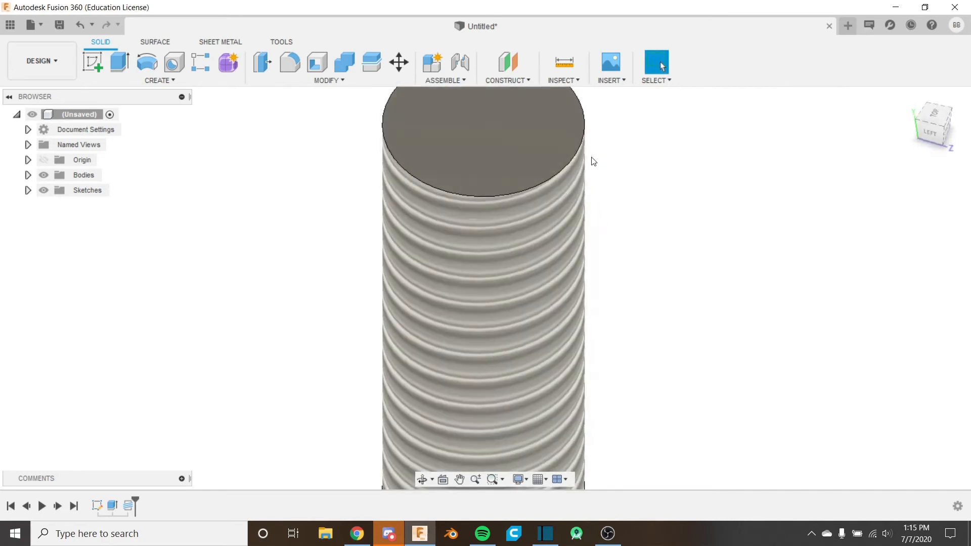
middle_click_drag(591, 158, 592, 209)
scroll(557, 268, "up", 3)
key("Escape")
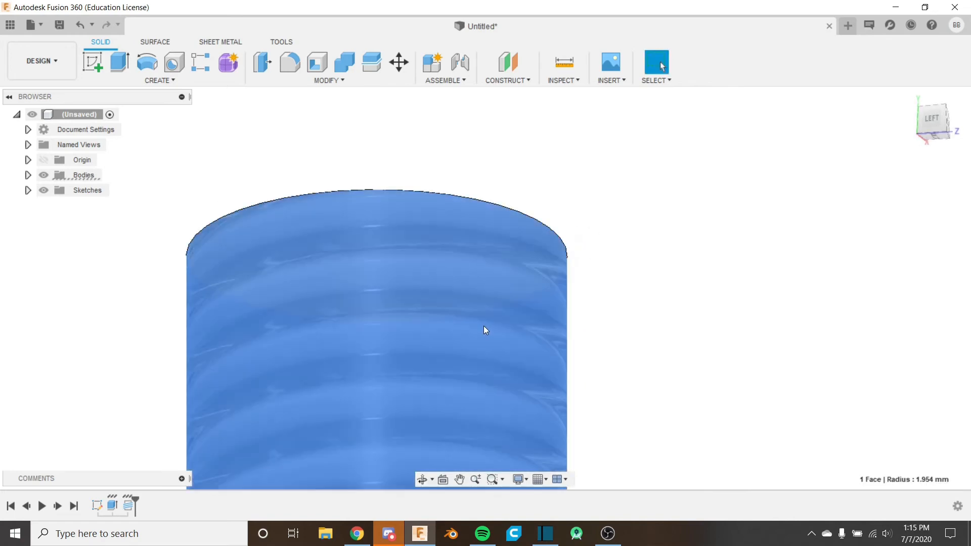
scroll(558, 285, "up", 4)
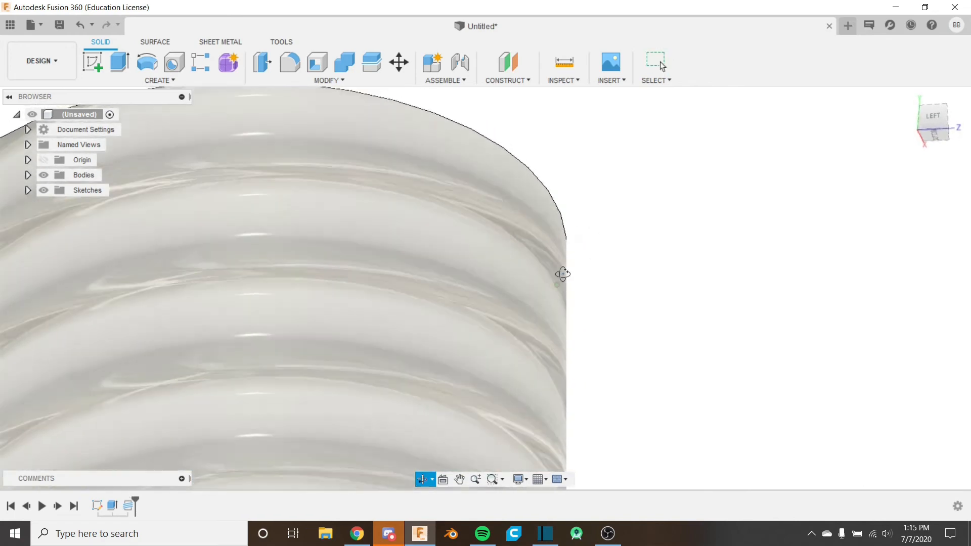
scroll(510, 299, "down", 5)
middle_click_drag(509, 287, 495, 251, "shift")
scroll(444, 323, "down", 2)
middle_click_drag(425, 290, 435, 239, "shift")
scroll(439, 318, "down", 3)
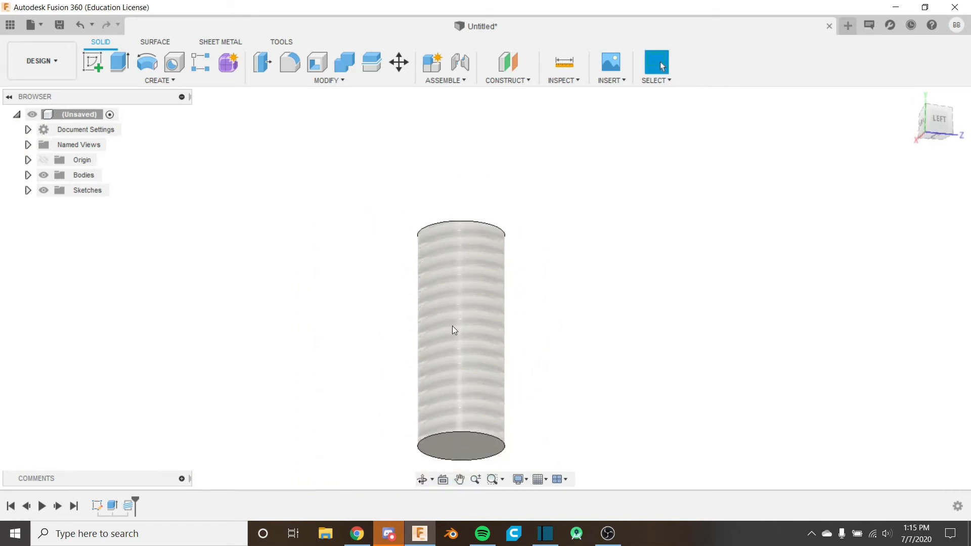
middle_click_drag(454, 329, 536, 287, "shift")
scroll(502, 341, "up", 2)
scroll(536, 289, "down", 1)
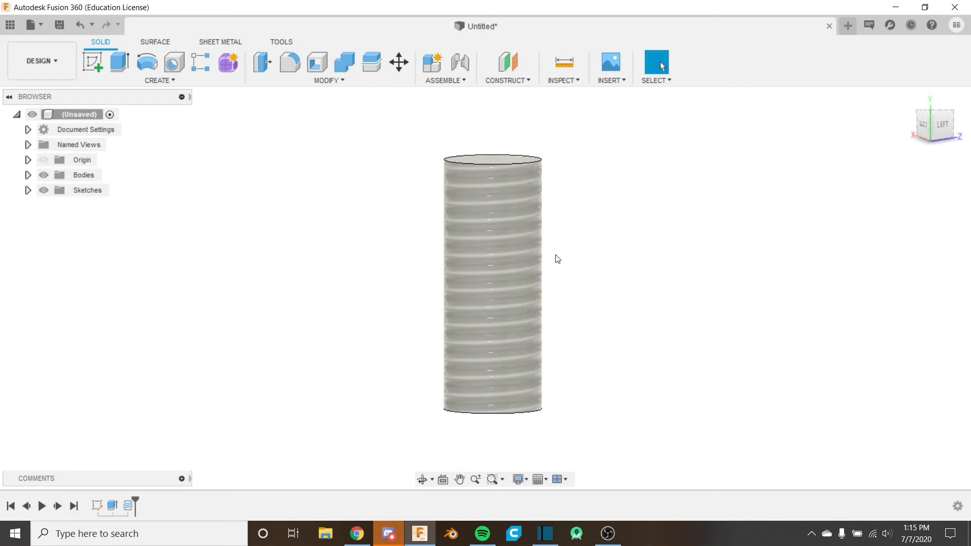
middle_click_drag(555, 258, 532, 281)
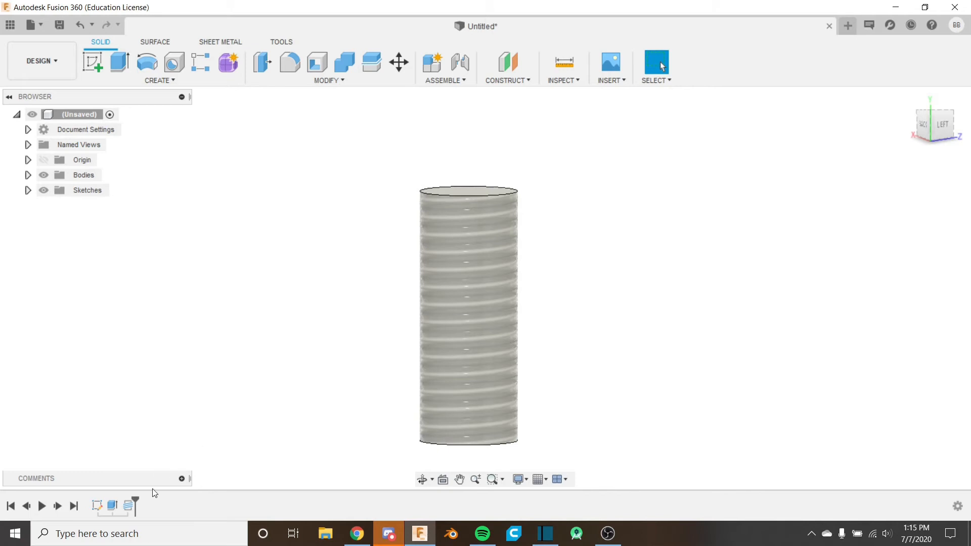
Edit the thread feature to make it Modeled and inspect the cut thread geometry
right_click(132, 508)
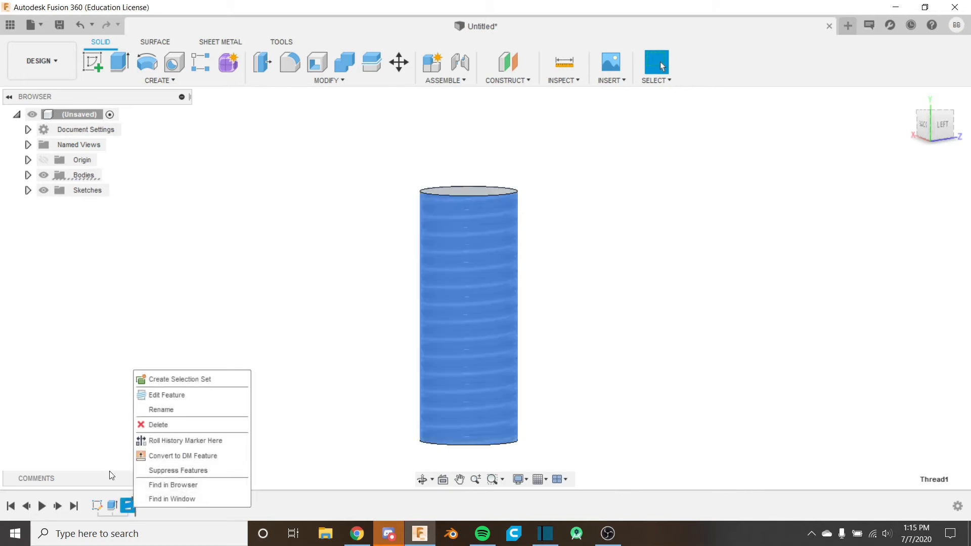
left_click(192, 397)
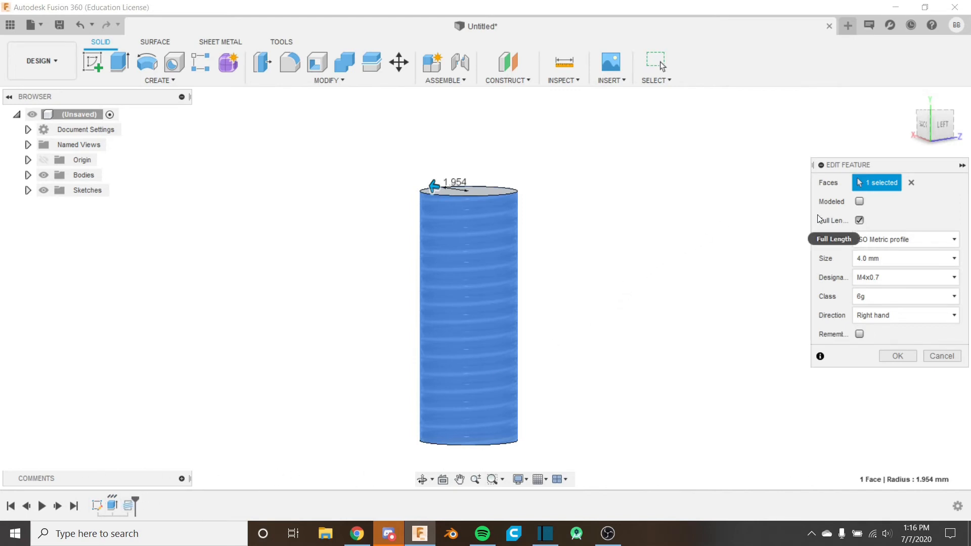
left_click(859, 202)
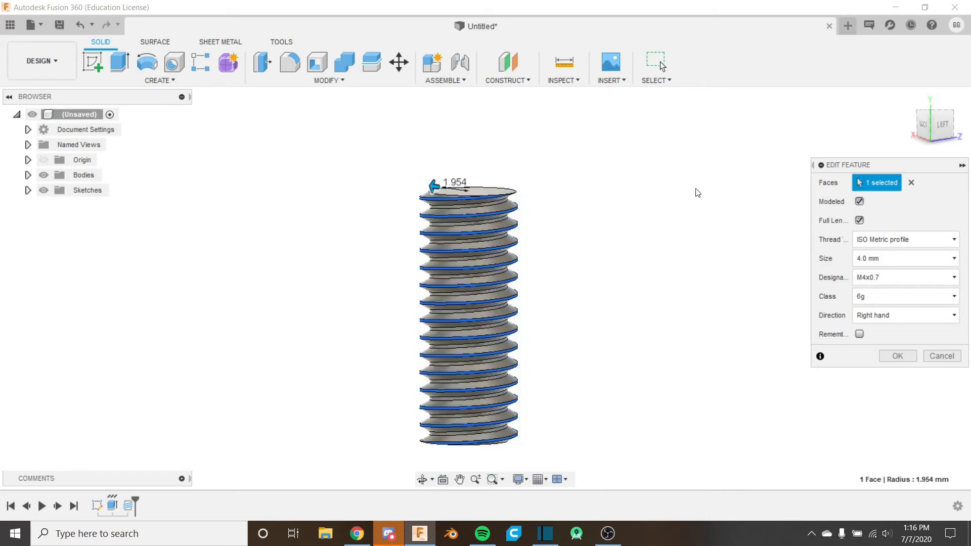
scroll(505, 268, "up", 5)
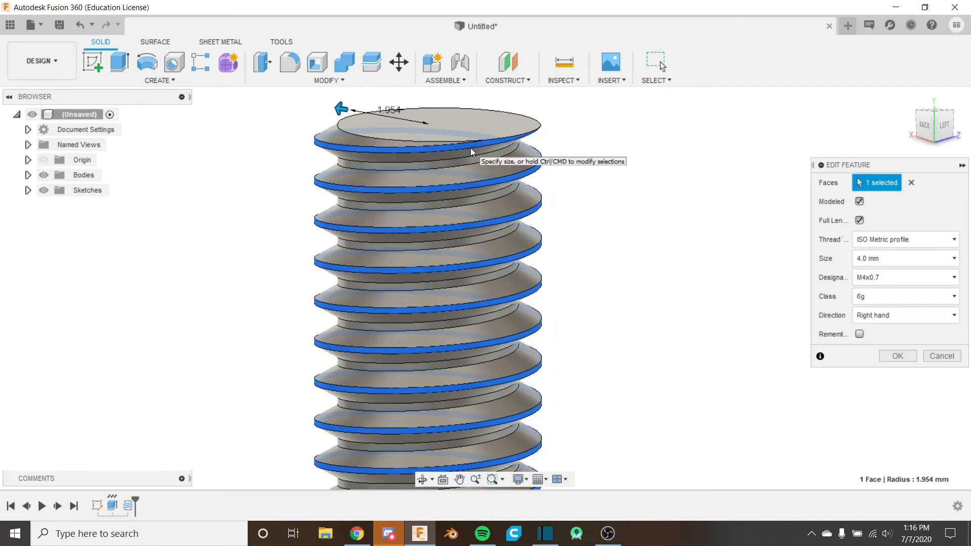
scroll(358, 264, "down", 4)
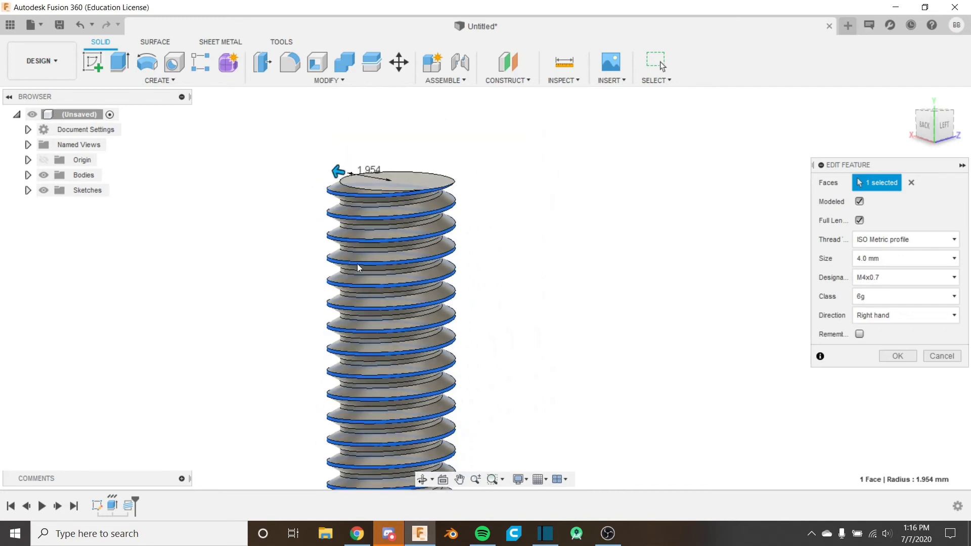
middle_click_drag(357, 264, 360, 147, "shift")
middle_click_drag(398, 297, 453, 318)
mouse_move(447, 240)
middle_mouse_down("shift")
mouse_move(445, 254)
mouse_move(433, 245)
middle_mouse_up("shift")
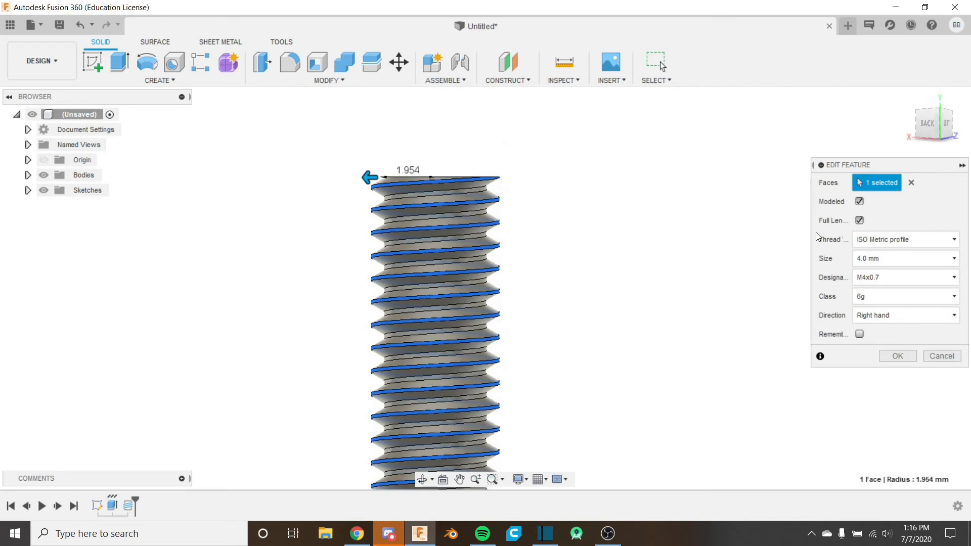
Turn off the thread's full-length option and set its length to 5 mm, keeping the offset at 0 mm
left_click(860, 221)
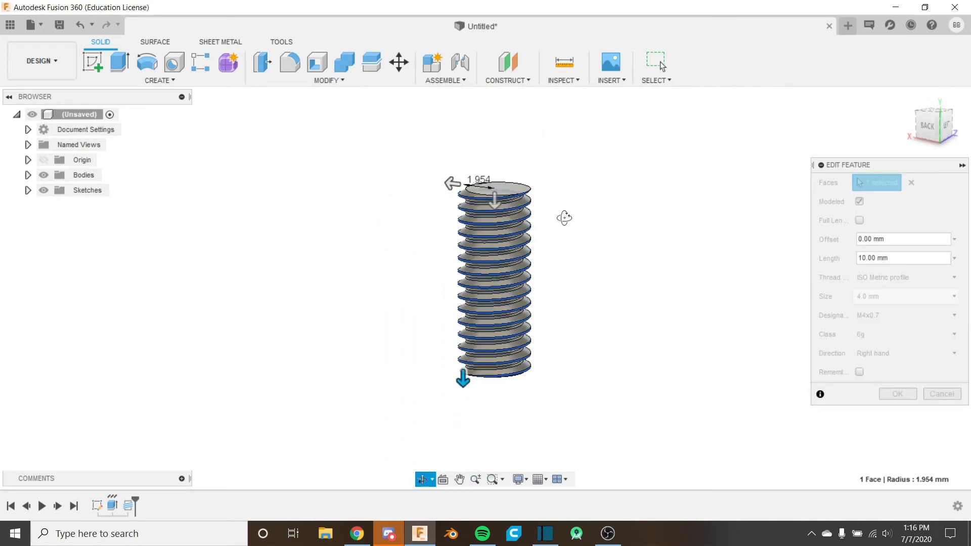
left_click(496, 200)
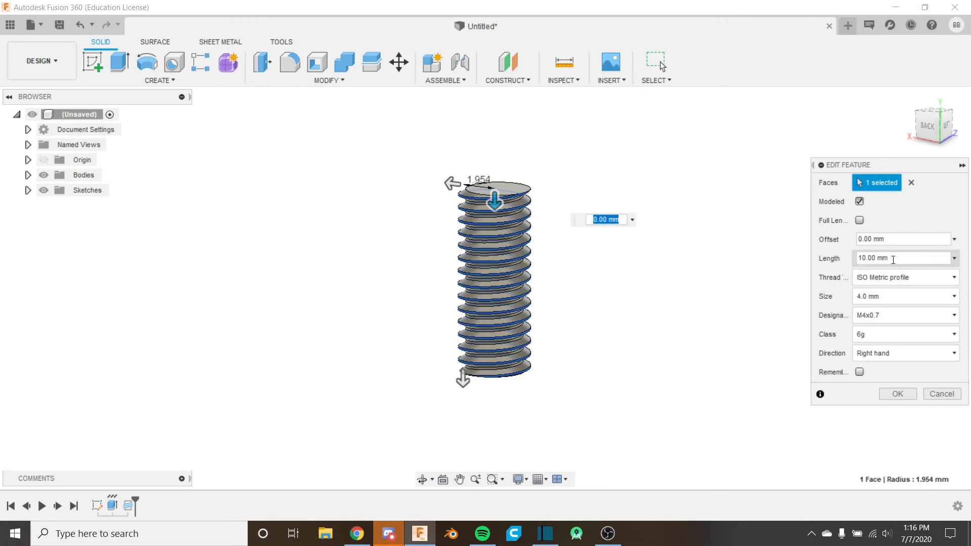
left_click_drag(894, 259, 858, 258)
type("5")
mouse_move(510, 286)
middle_mouse_down()
mouse_move(526, 340)
mouse_move(502, 299)
middle_mouse_up()
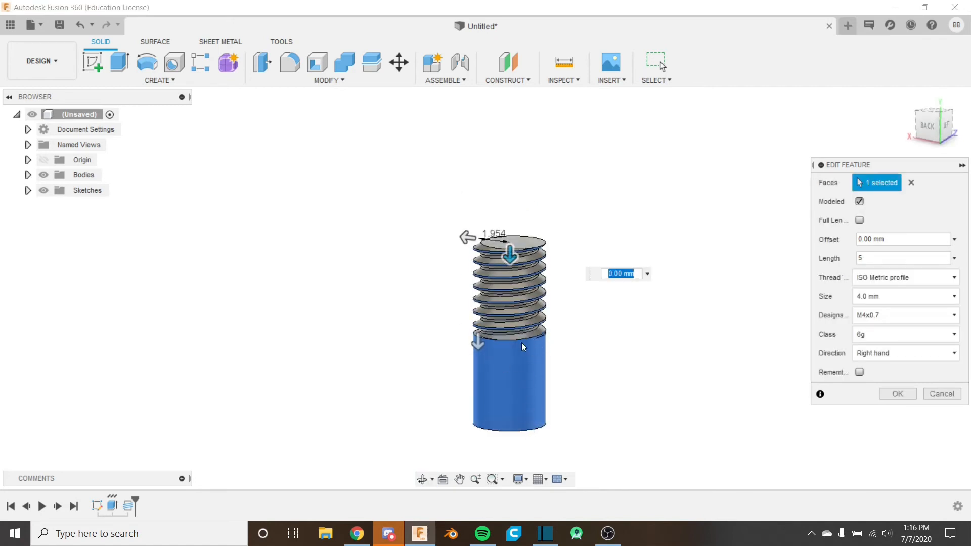
Set the modeled thread's offset to 2 mm, keeping its length at 5 mm
middle_click_drag(534, 346, 516, 333, "shift")
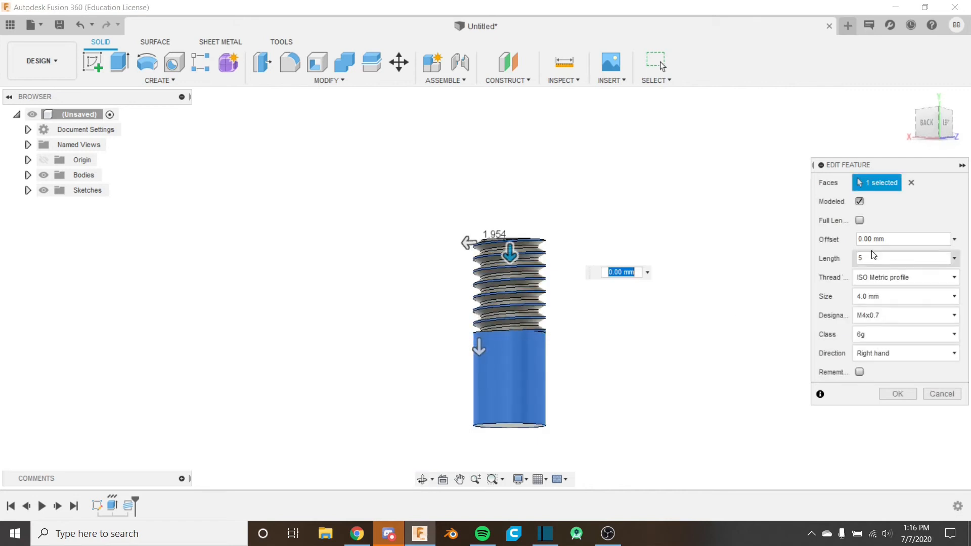
left_click_drag(885, 239, 859, 239)
type("2")
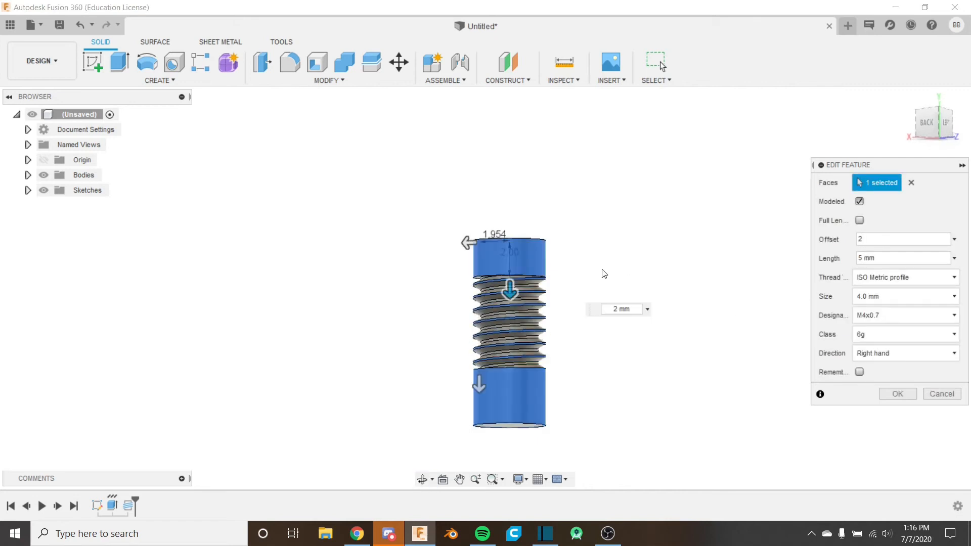
middle_click_drag(510, 216, 522, 227, "shift")
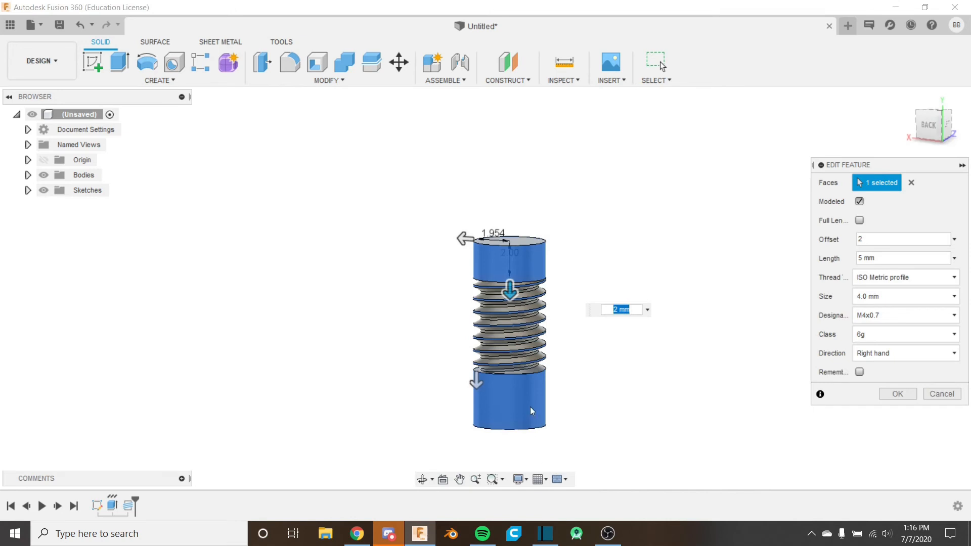
middle_click_drag(547, 374, 548, 341, "shift")
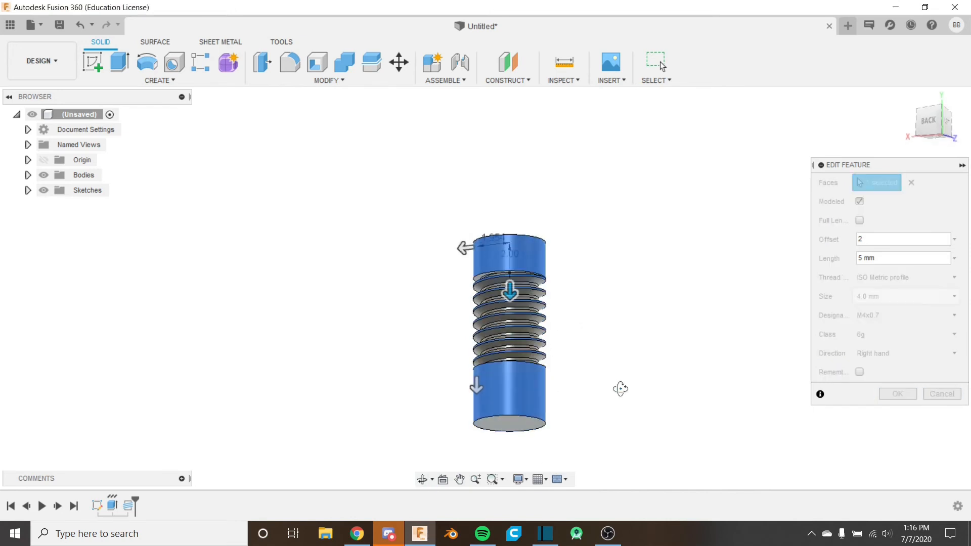
Examine the offset thread on the cylinder up close and from several angles
middle_click_drag(623, 391, 544, 402, "shift")
scroll(515, 353, "up", 3)
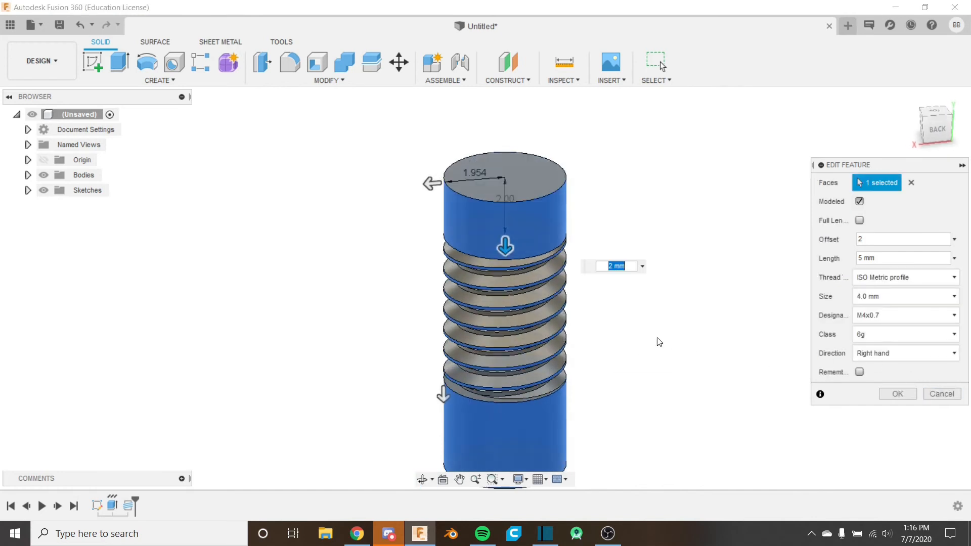
middle_click_drag(657, 341, 543, 239, "shift")
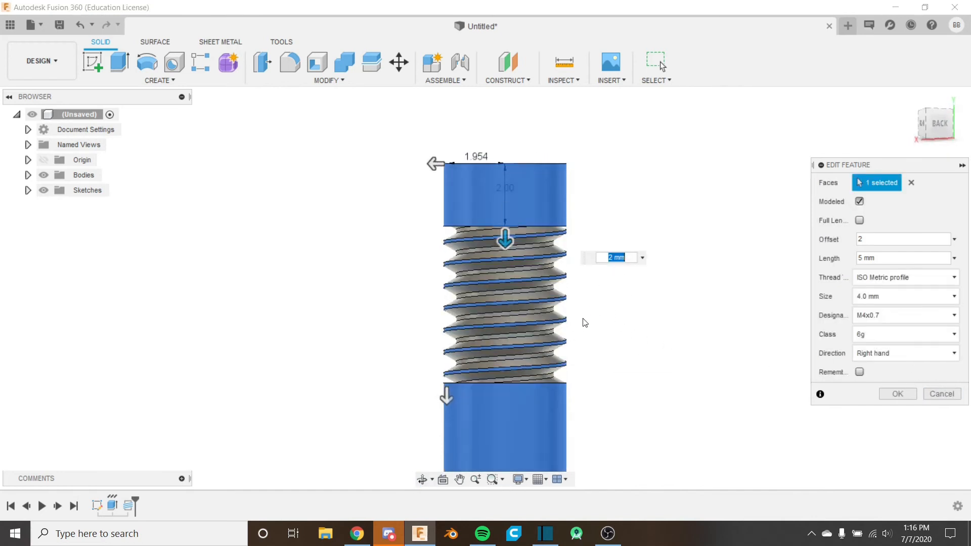
middle_click_drag(542, 314, 525, 256, "shift")
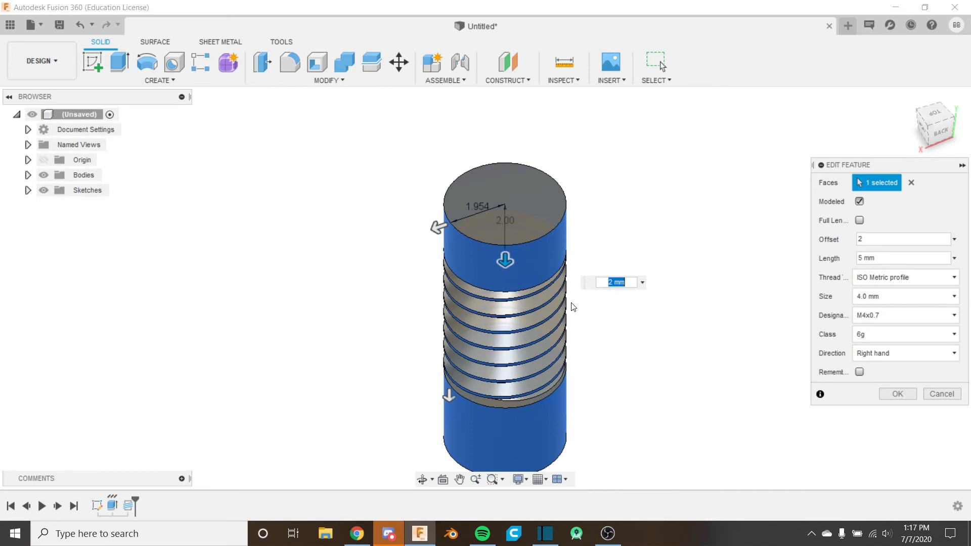
middle_click_drag(592, 303, 544, 324, "shift")
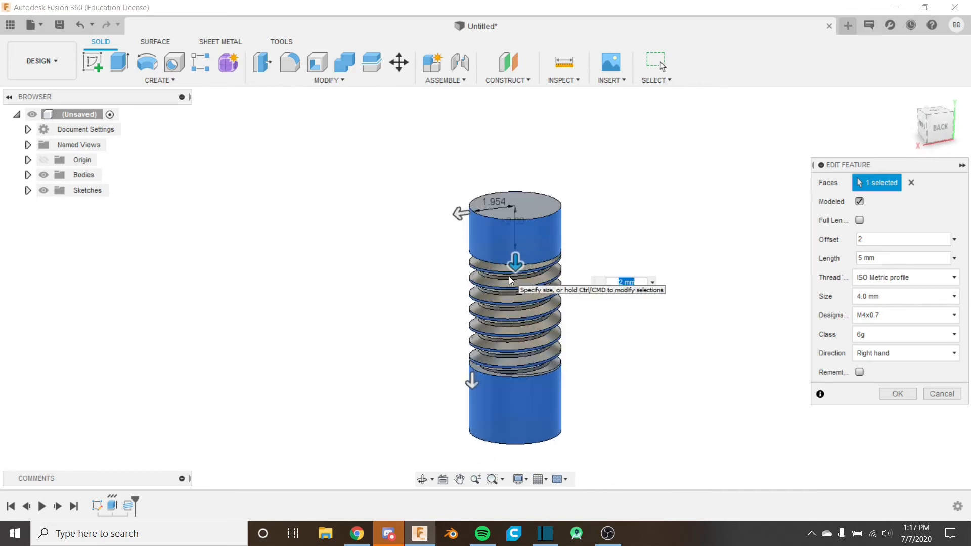
scroll(534, 266, "up", 3)
middle_click_drag(535, 266, 532, 245)
scroll(534, 248, "down", 3)
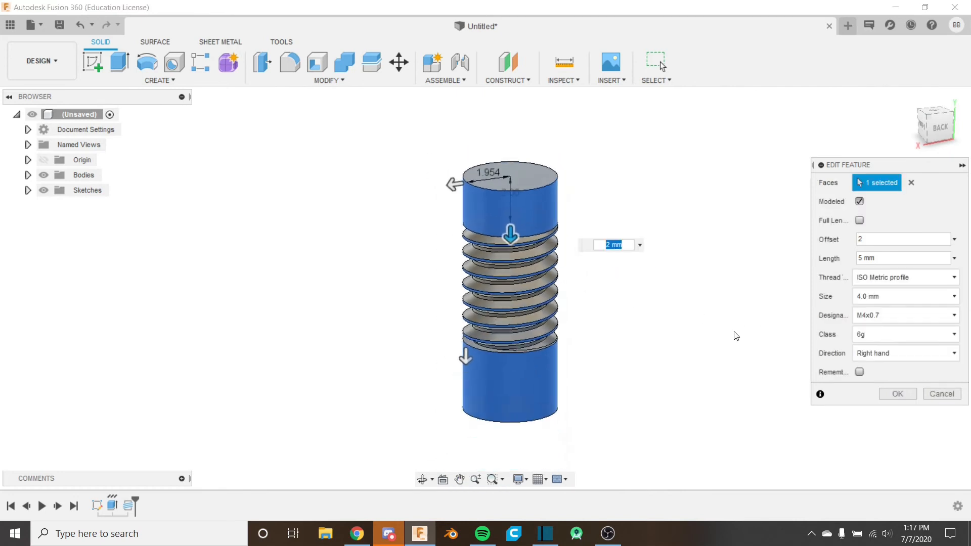
Discard the open thread edits and undo the thread feature on the cylinder
left_click(936, 393)
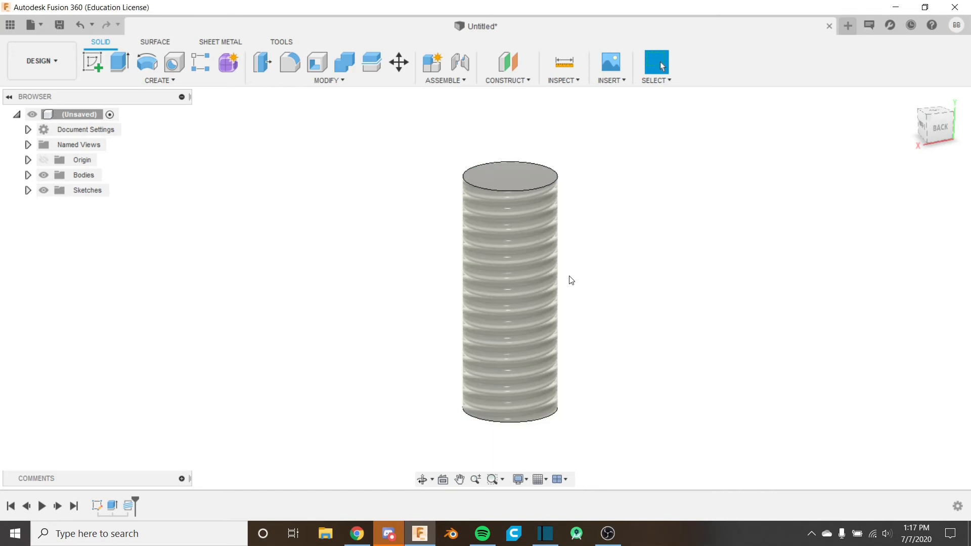
key("ctrl+z")
middle_click_drag(559, 261, 465, 274)
middle_click_drag(421, 205, 455, 283, "shift")
scroll(433, 226, "down", 3)
left_click(160, 80)
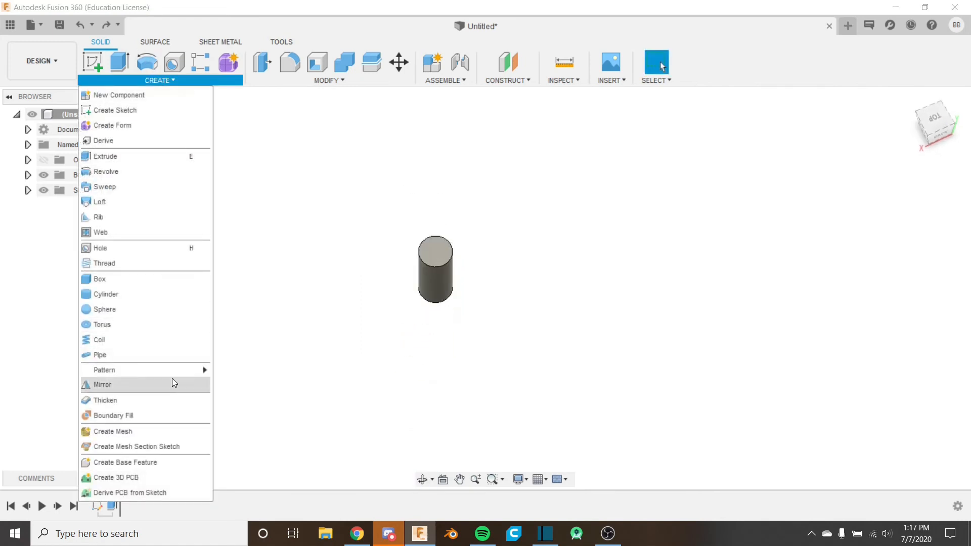
mouse_move(177, 369)
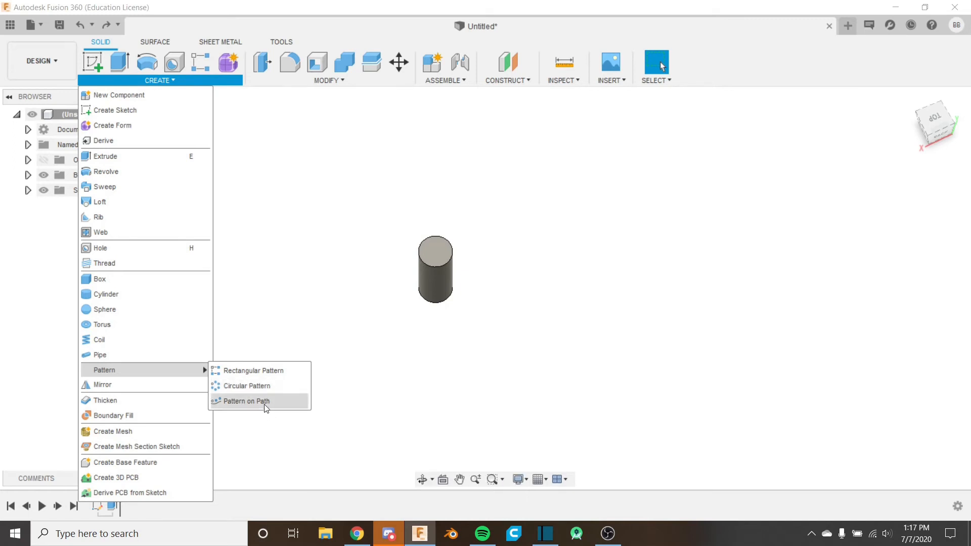
left_click(314, 282)
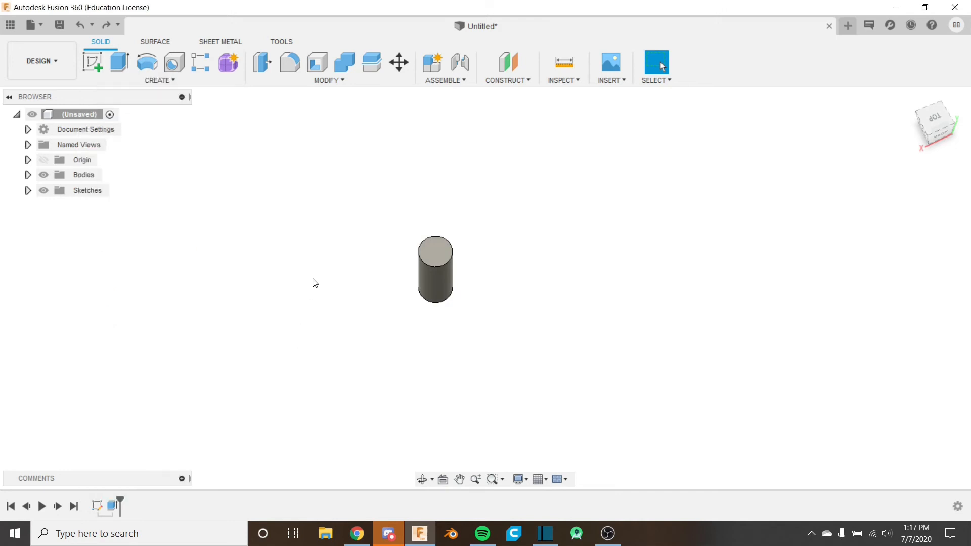
middle_click_drag(345, 307, 321, 253, "shift")
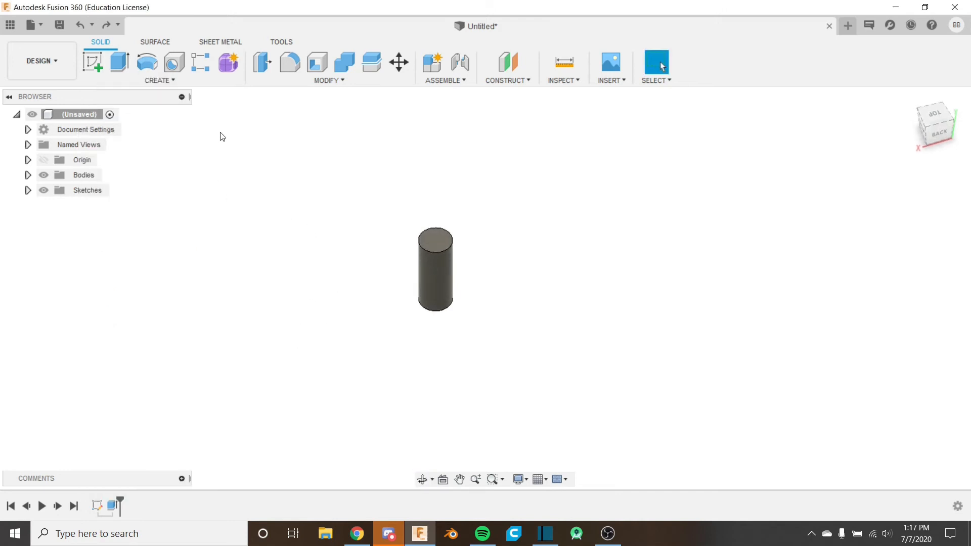
Undo the cylinder's extrusion and its 4 mm circle, going back to the empty sketch on the top plane
left_click(80, 29)
left_click(81, 29)
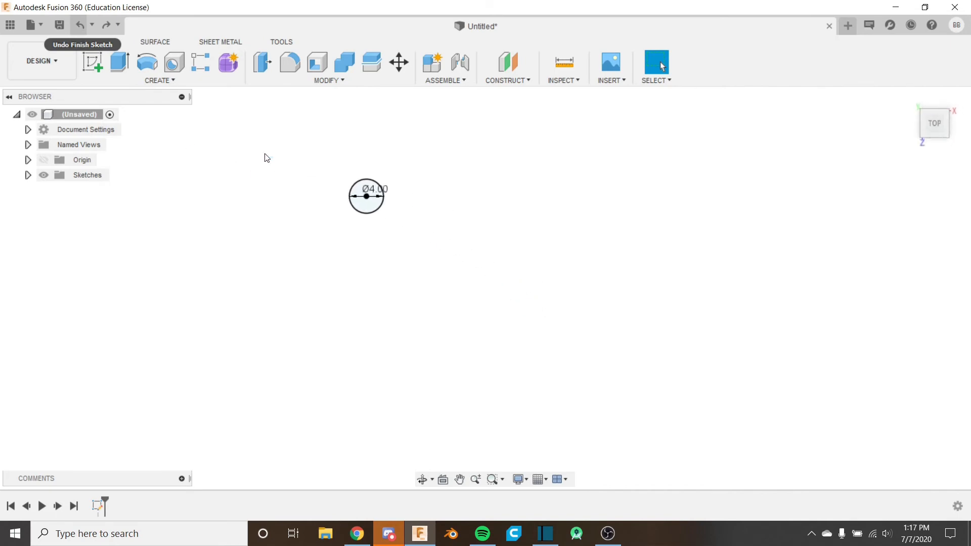
left_click(82, 29)
mouse_move(371, 180)
middle_mouse_down()
mouse_move(421, 279)
mouse_move(400, 311)
middle_mouse_up()
scroll(457, 325, "up", 3)
scroll(449, 347, "up", 2)
middle_click_drag(405, 360, 490, 293)
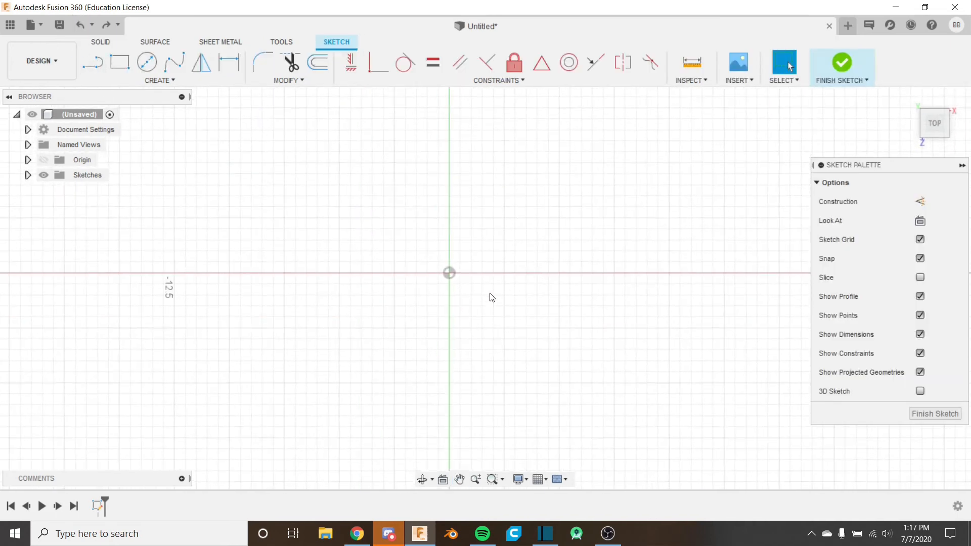
scroll(308, 283, "down", 5)
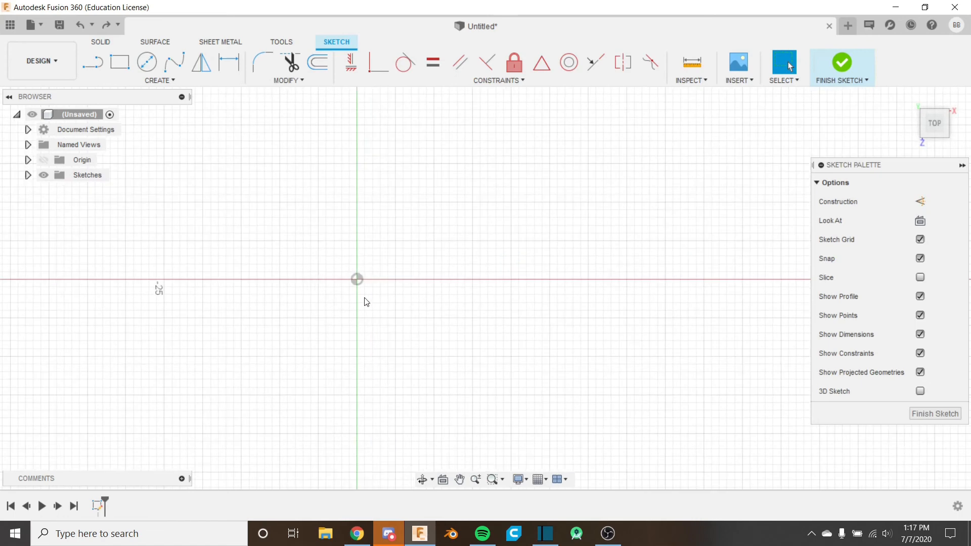
scroll(352, 287, "up", 3)
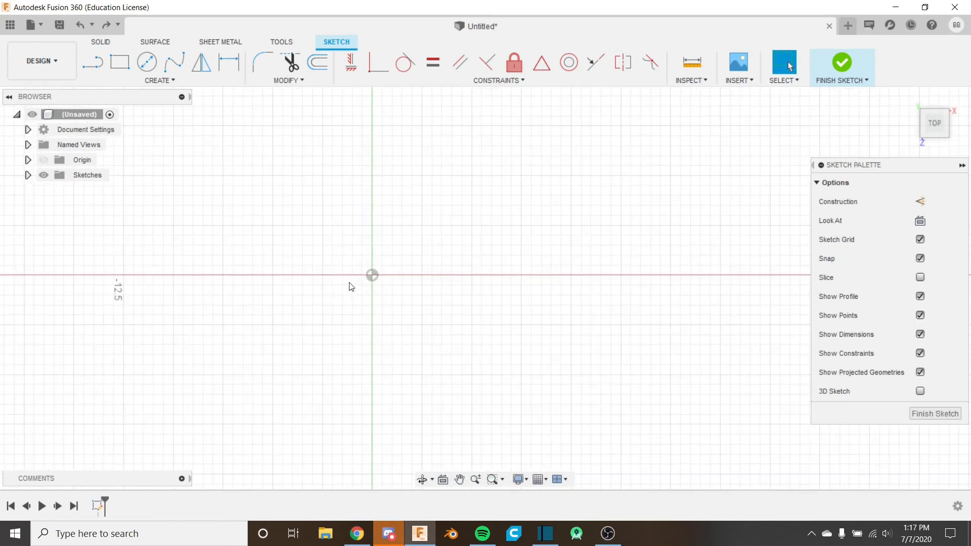
middle_click_drag(377, 281, 380, 283)
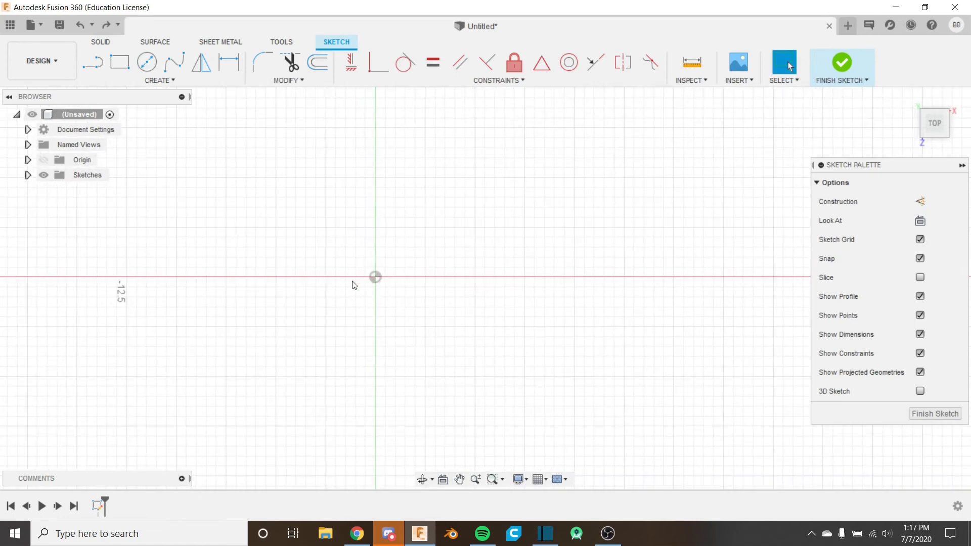
Draw a horizontal line about 1 mm long, centred on the sketch origin
left_click(92, 63)
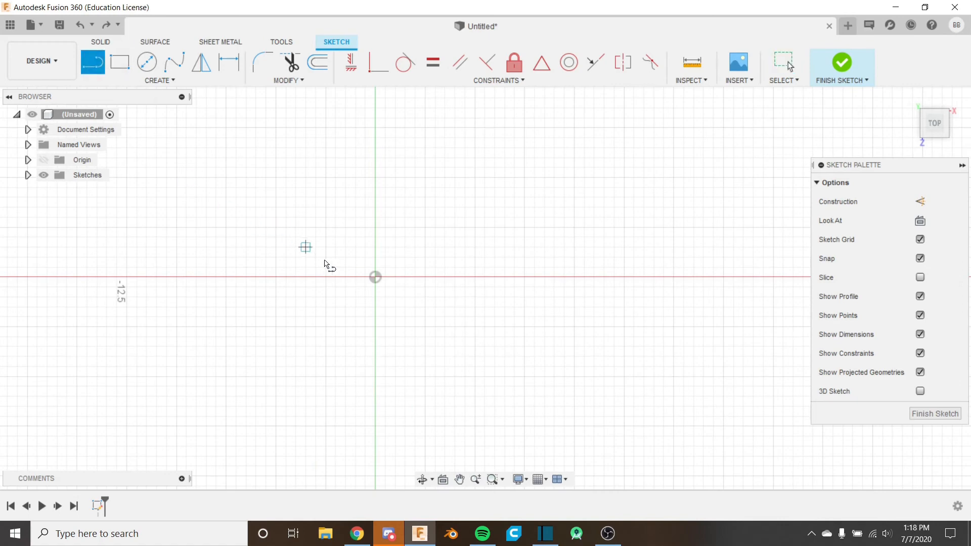
left_click(365, 278)
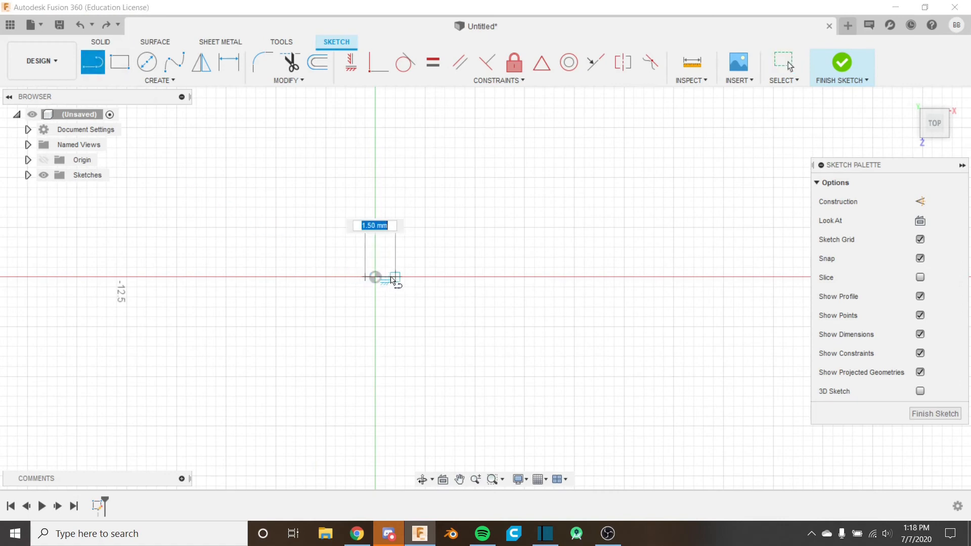
left_click(386, 277)
scroll(373, 292, "up", 6)
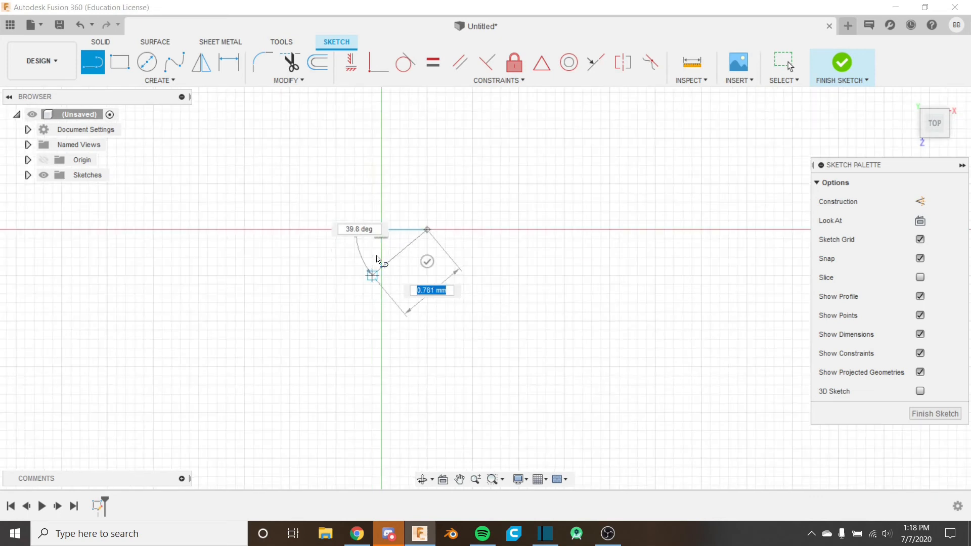
key("Escape")
Close the line into a half circle with a Center Point Arc of 0.50 mm radius about the origin, joining both line endpoints
left_click(160, 81)
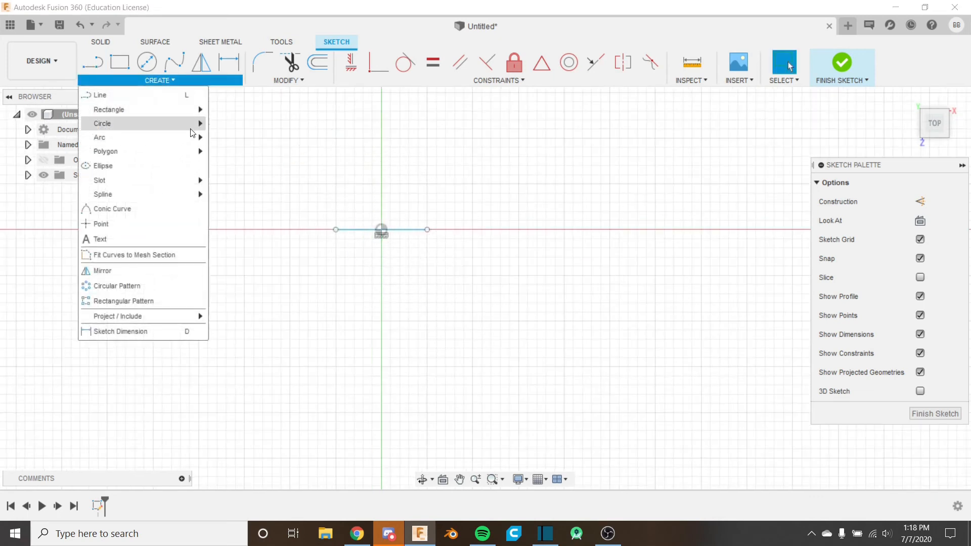
mouse_move(184, 145)
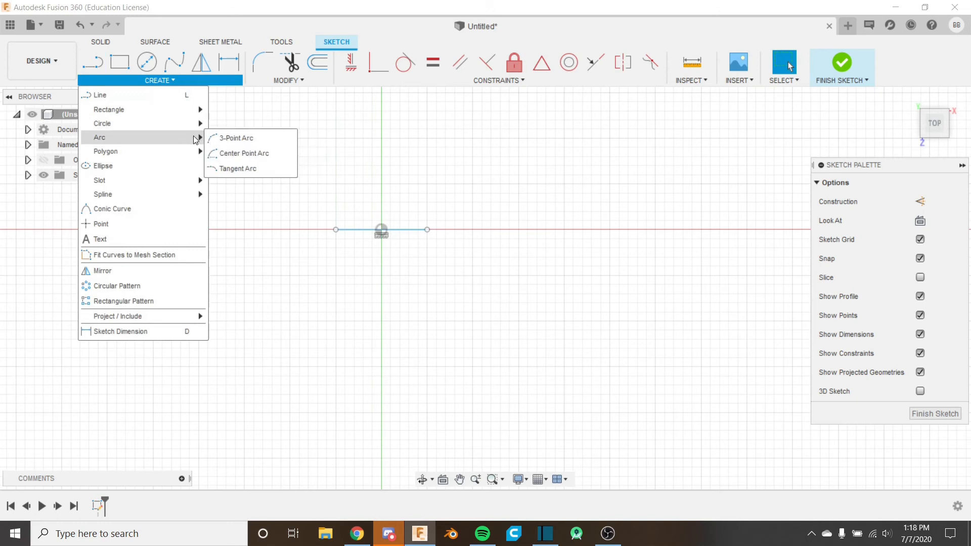
left_click(225, 157)
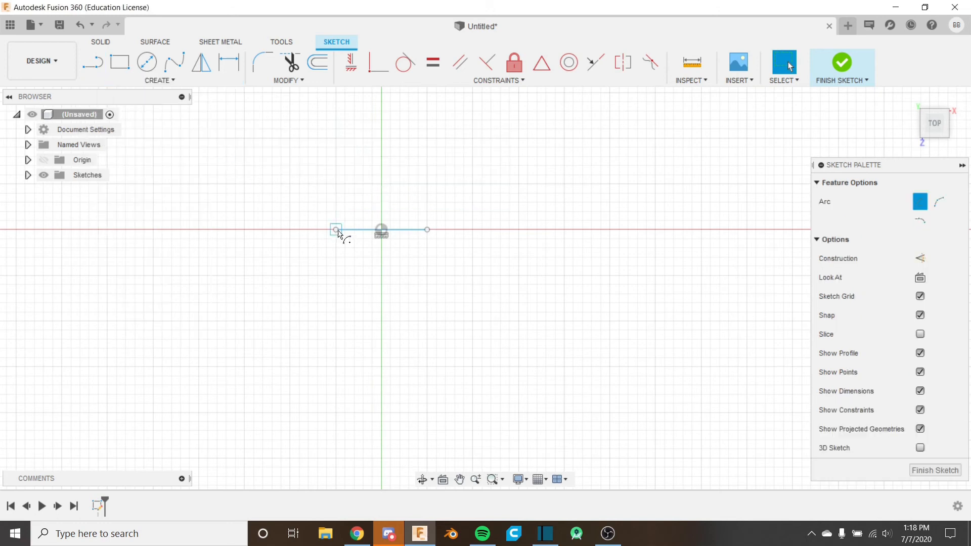
left_click(382, 230)
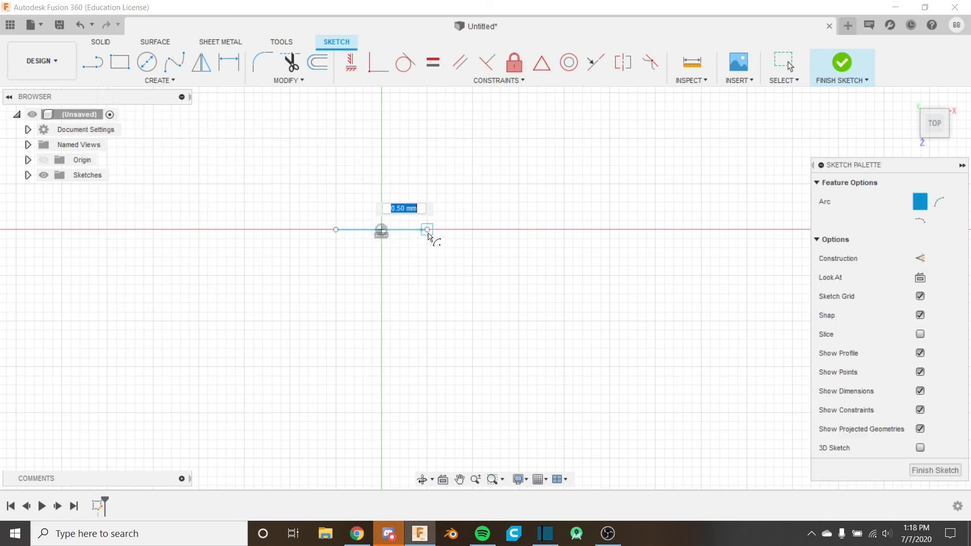
left_click(428, 229)
left_click(336, 231)
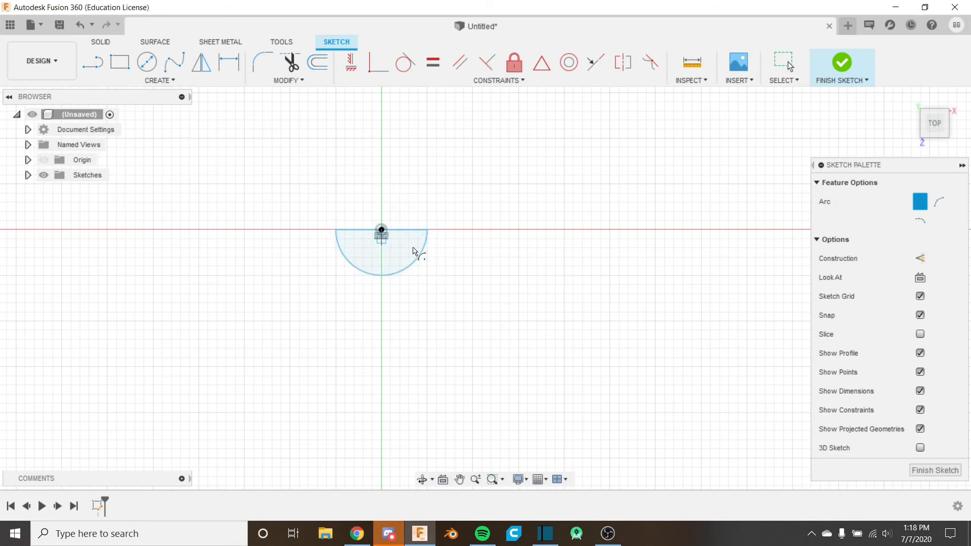
key("Escape")
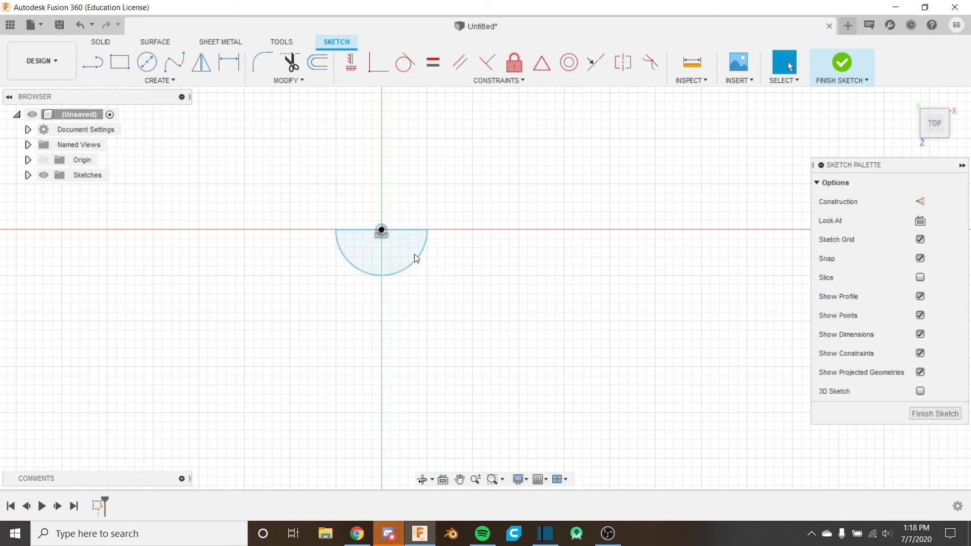
Finish the sketch and extrude the half-circle profile 6 mm upward as a new body
scroll(412, 252, "down", 3)
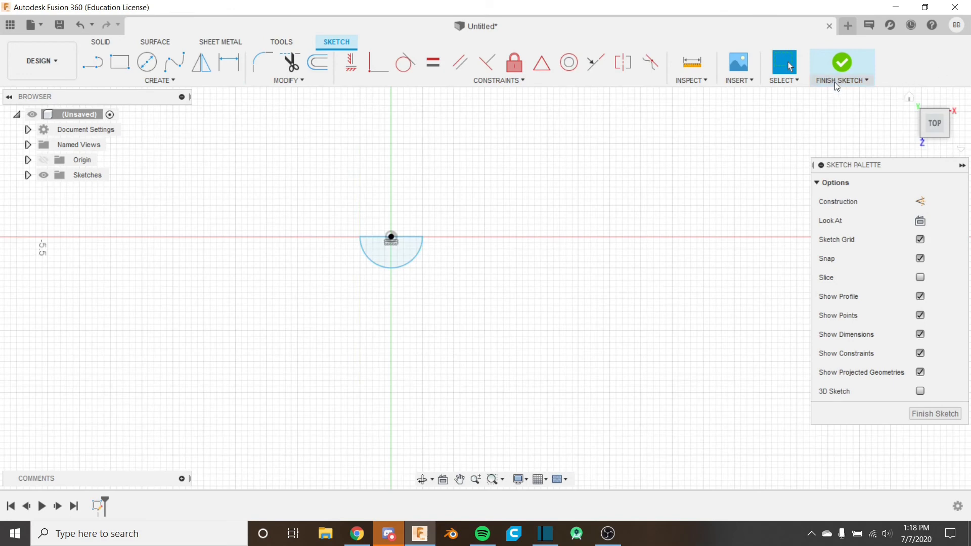
left_click(836, 69)
key("e")
left_click(410, 260)
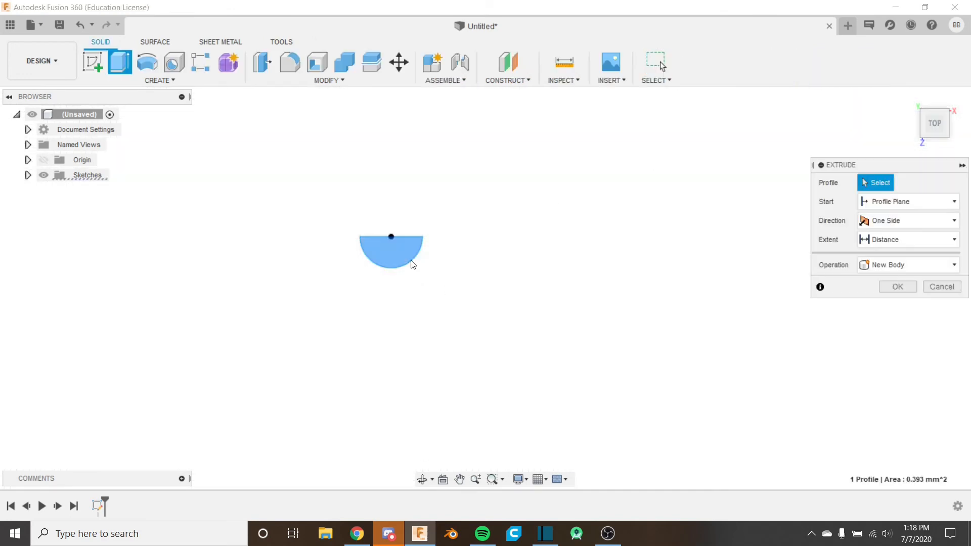
middle_click_drag(439, 275, 447, 219, "shift")
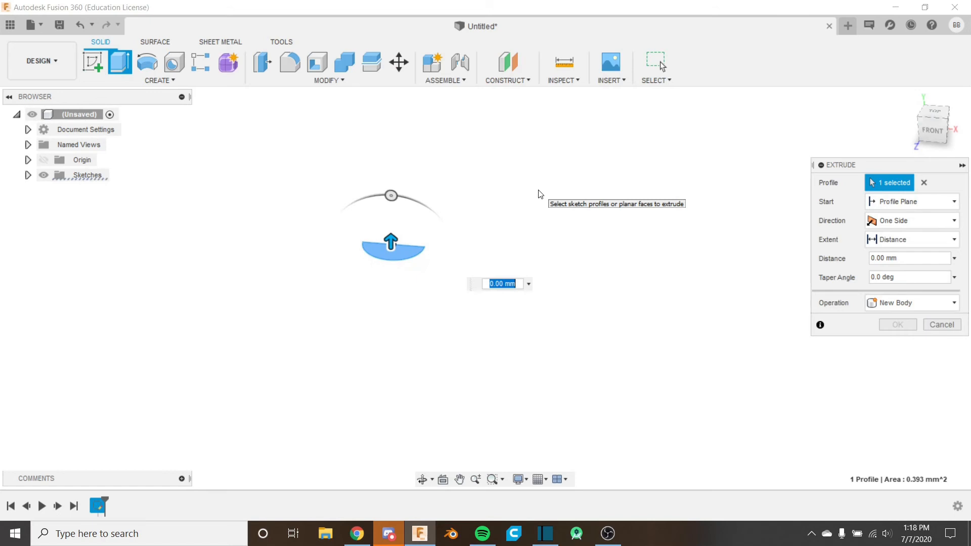
type("6")
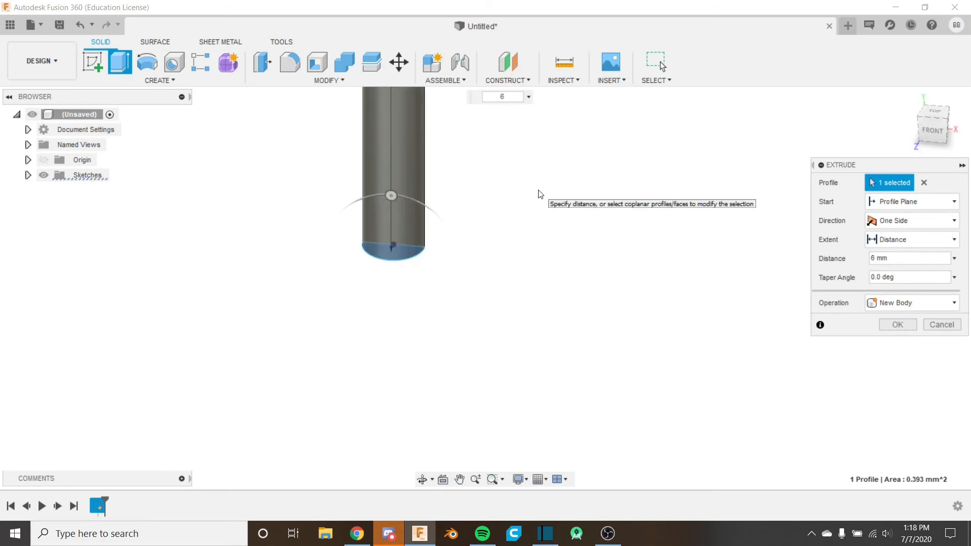
scroll(450, 189, "down", 2)
middle_click_drag(425, 173, 325, 326)
key("Return")
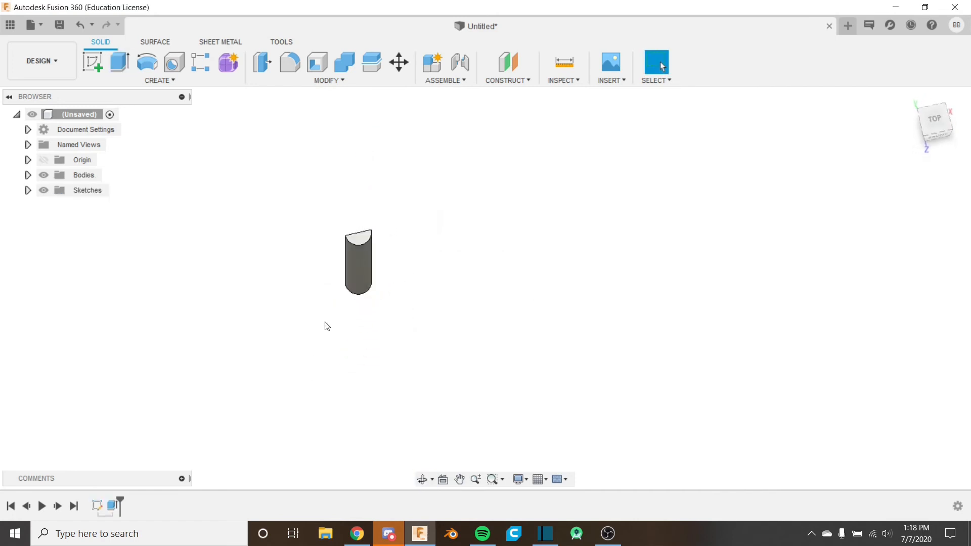
Start a new sketch on the horizontal XZ origin plane at the base of the half-cylinder
left_click(919, 116)
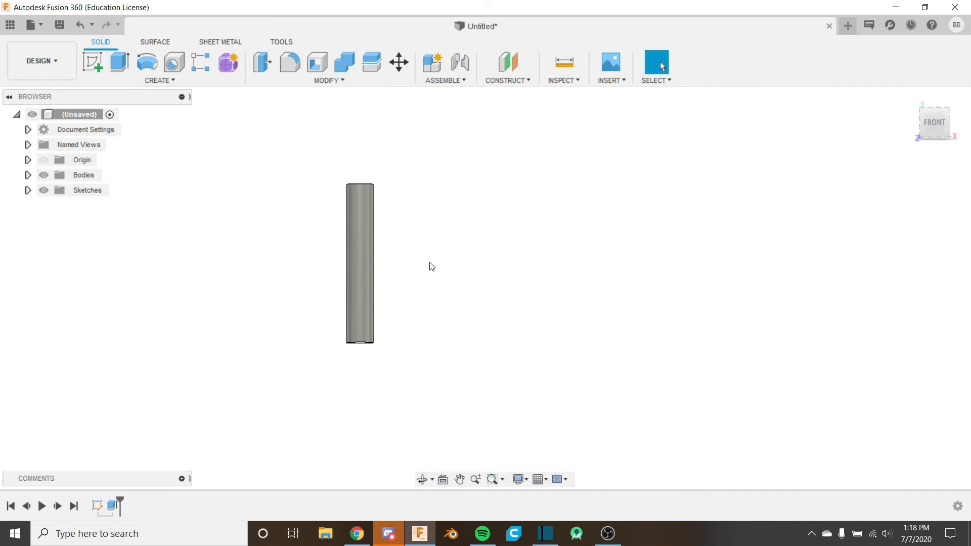
left_click(93, 61)
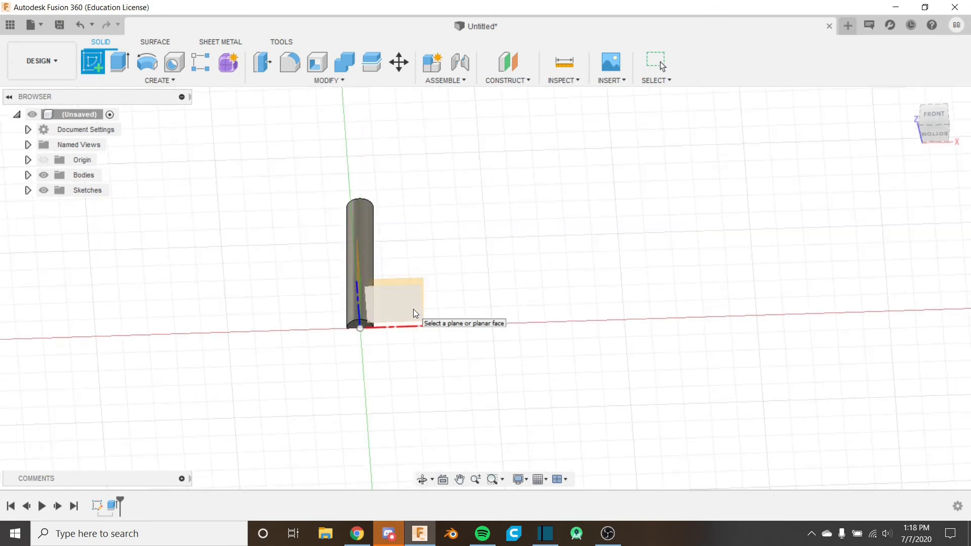
left_click(414, 309)
middle_click_drag(414, 293, 401, 282)
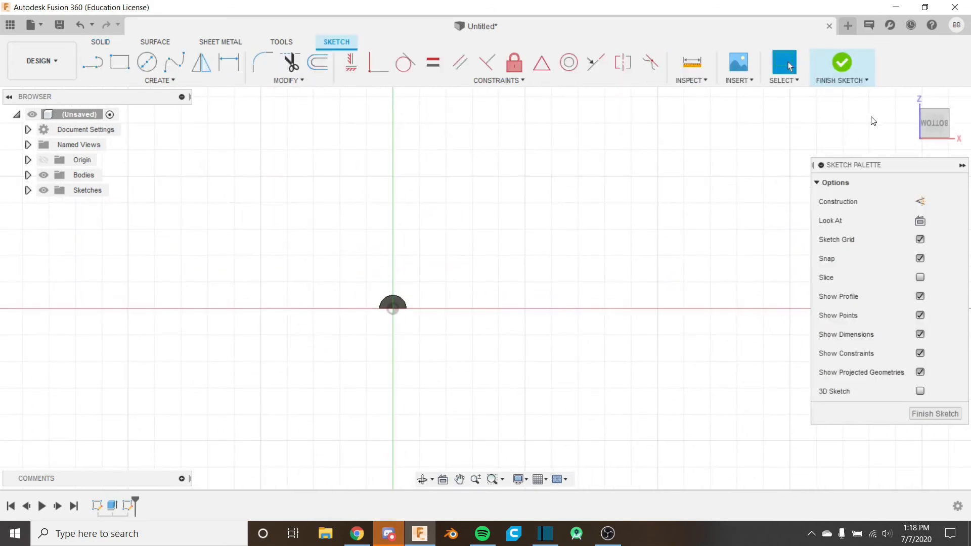
scroll(423, 306, "up", 2)
scroll(436, 310, "down", 2)
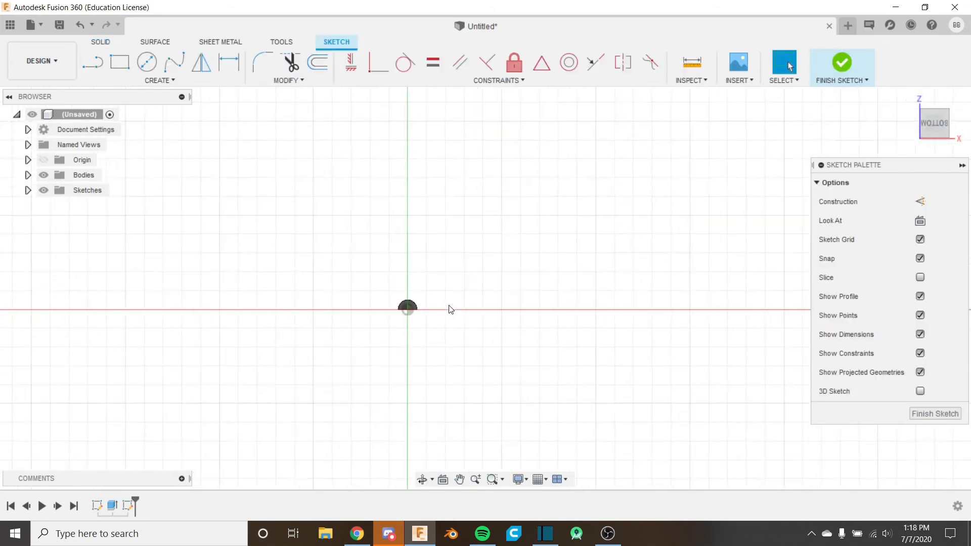
left_click(952, 97)
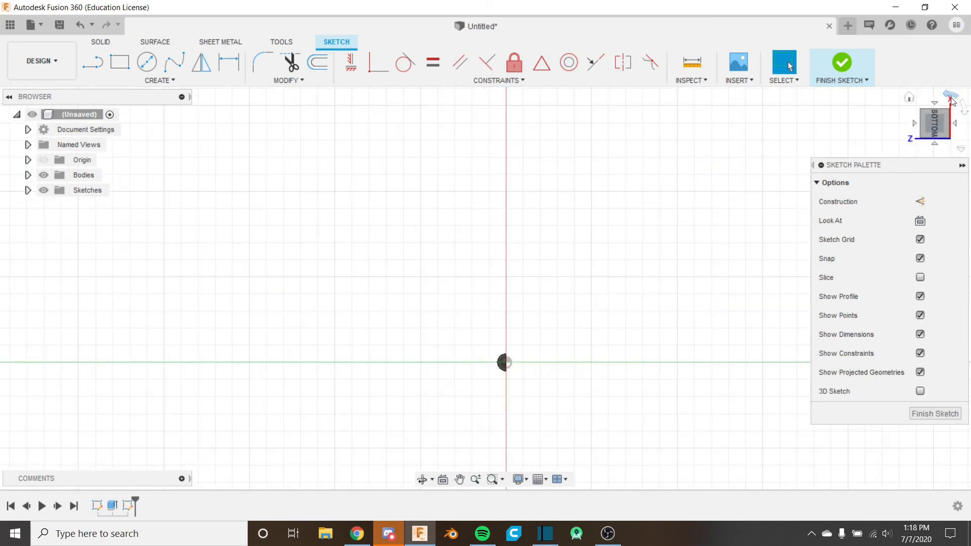
left_click(955, 100)
scroll(532, 334, "up", 3)
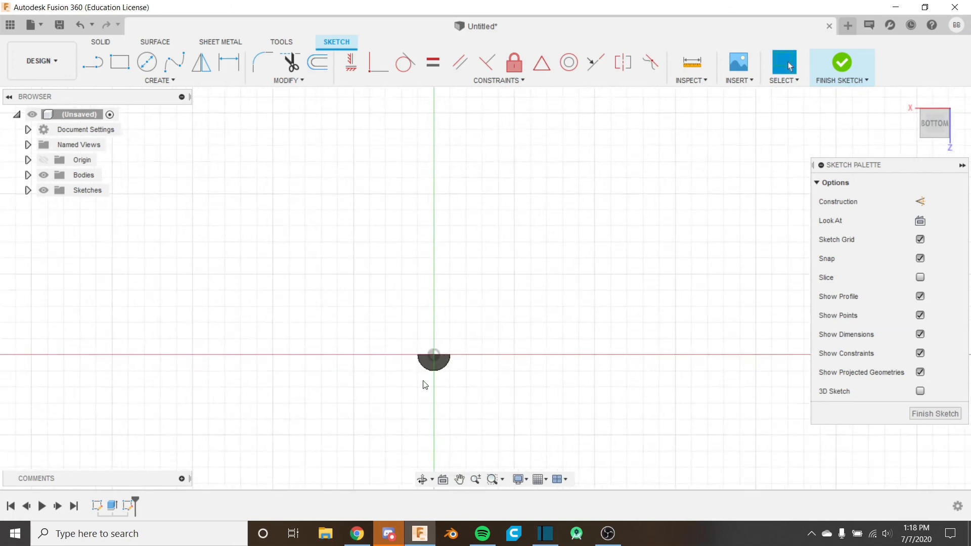
scroll(532, 311, "down", 4)
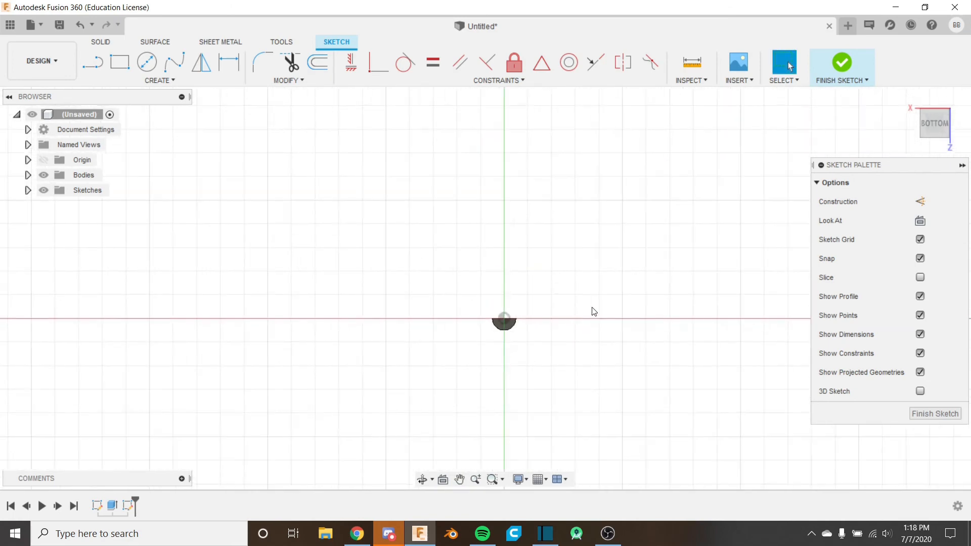
middle_click_drag(507, 297, 355, 319)
scroll(364, 340, "up", 3)
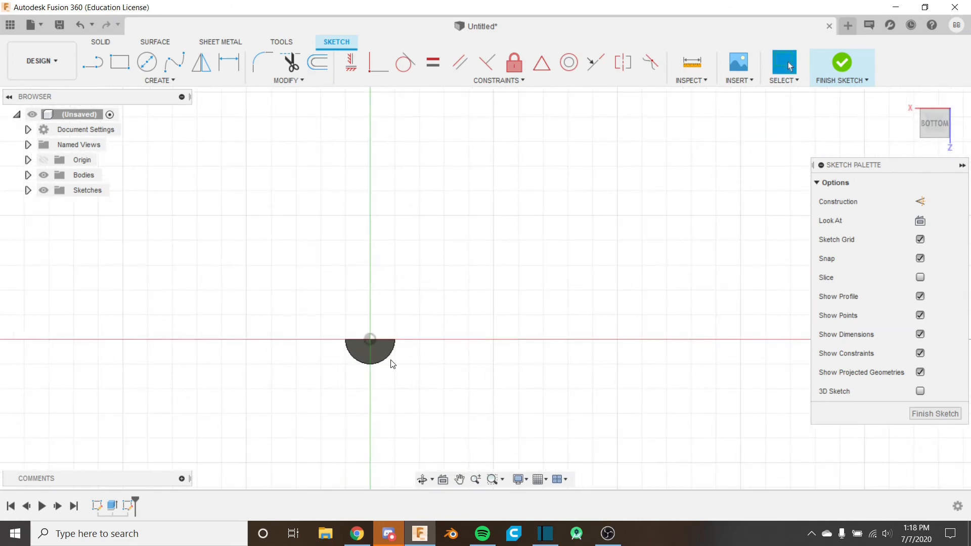
scroll(381, 299, "down", 2)
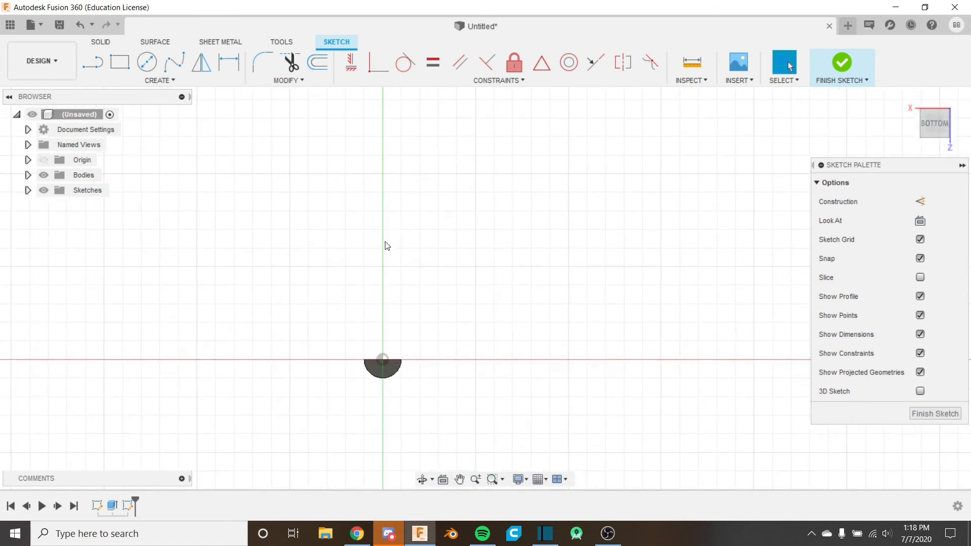
Draw a 2-Point Circle of 5 mm diameter from the origin straight along the vertical sketch axis, away from the half-cylinder
left_click(147, 81)
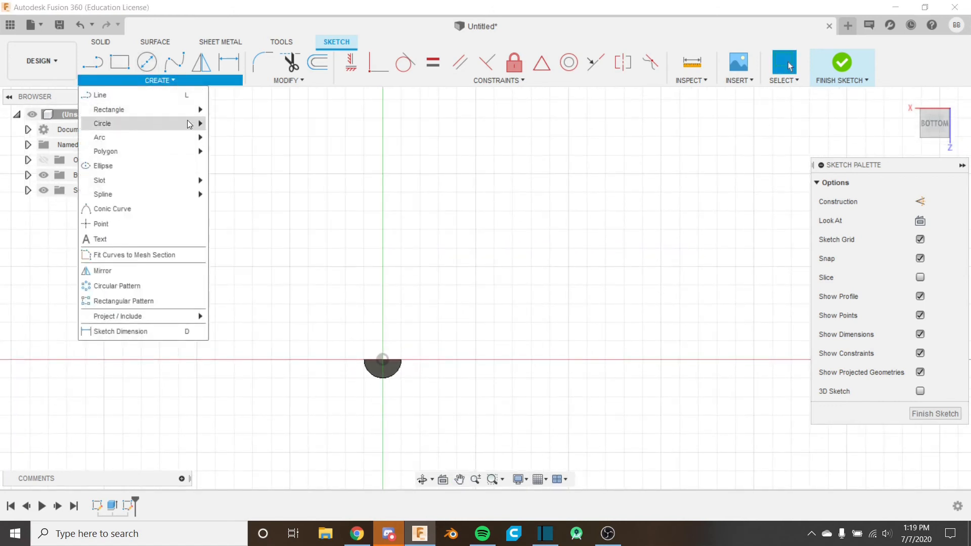
mouse_move(159, 122)
left_click(245, 136)
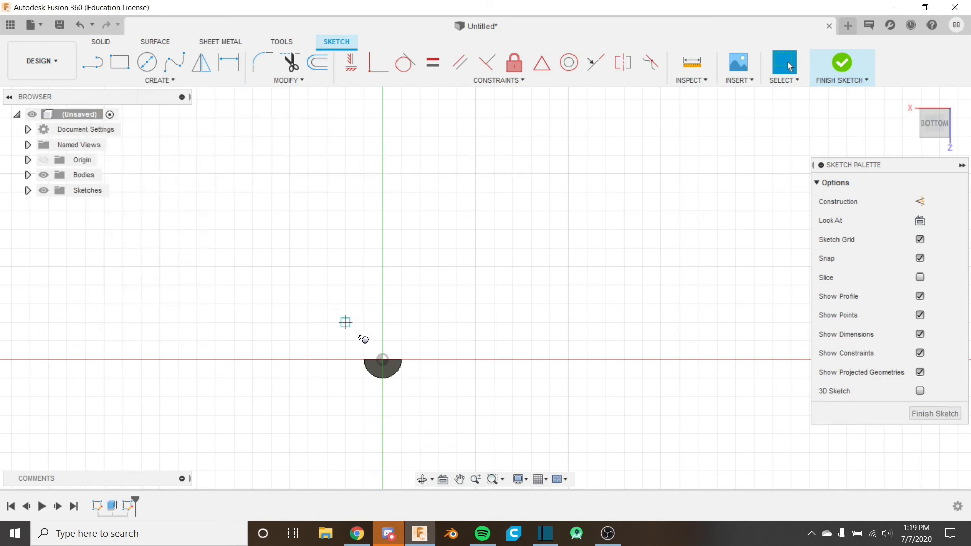
left_click(383, 359)
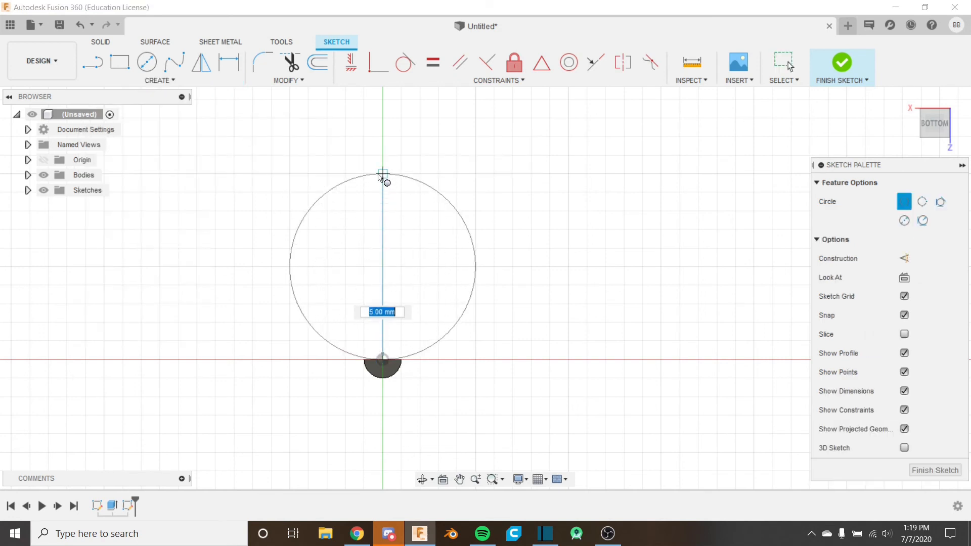
left_click(382, 176)
Draw a second 5 mm 2-Point Circle starting on the horizontal sketch axis, level with the first and about 15 mm away
scroll(355, 222, "down", 2)
scroll(421, 243, "down", 1)
middle_click_drag(395, 236, 349, 285)
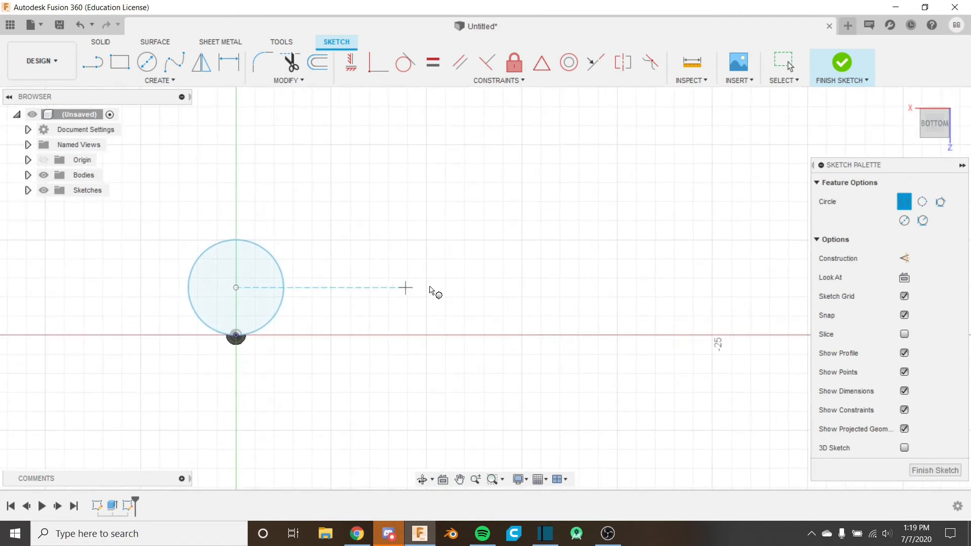
left_click(522, 335)
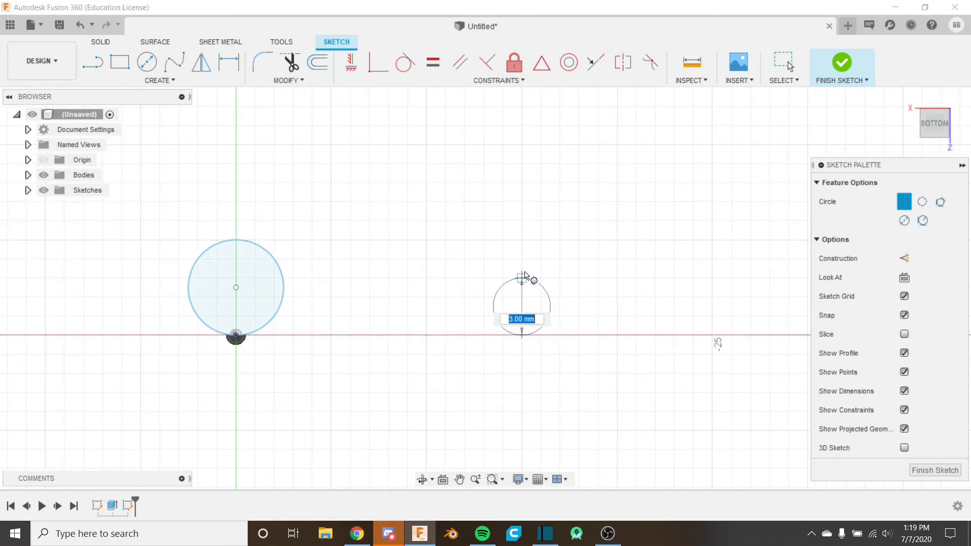
left_click(521, 240)
key("Escape")
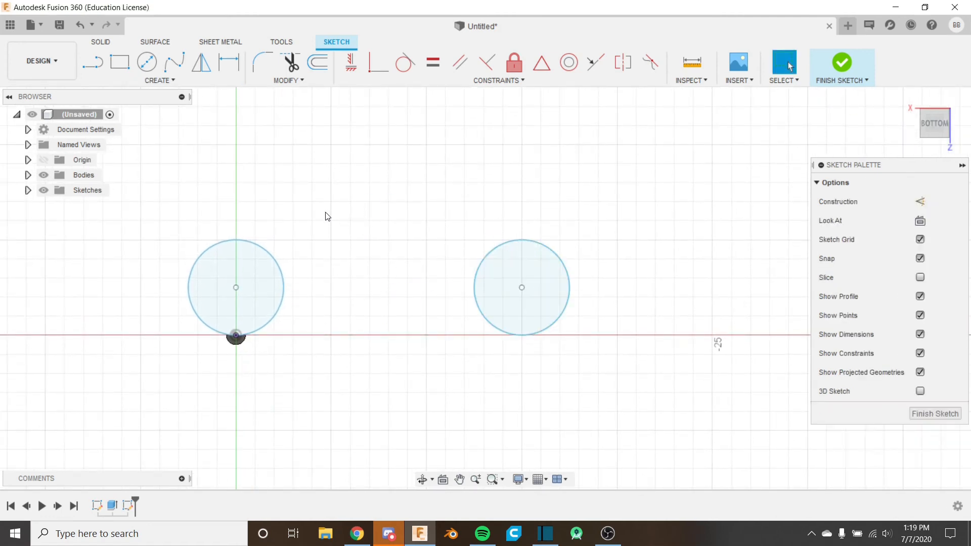
Draw a line joining the two circles near their uppermost points
scroll(301, 226, "up", 1)
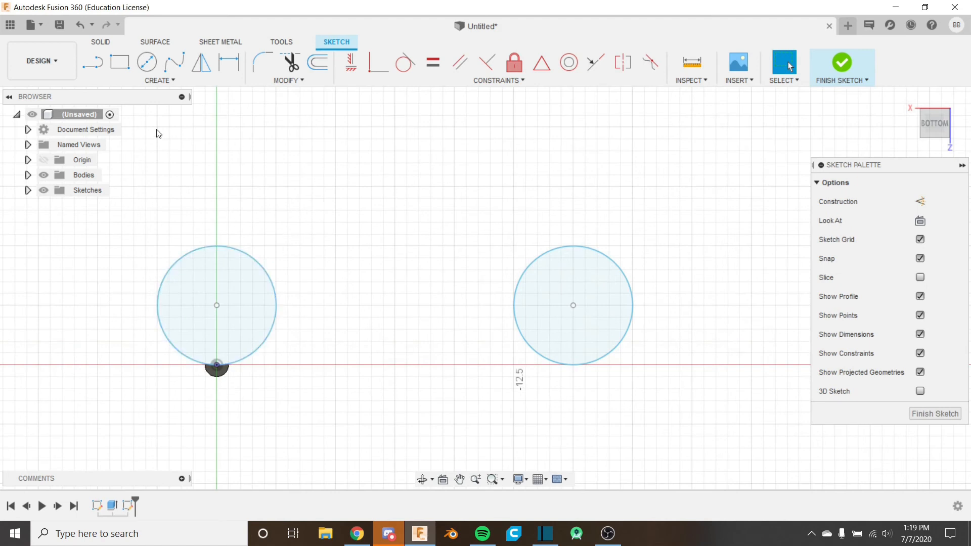
key("l")
left_click(225, 247)
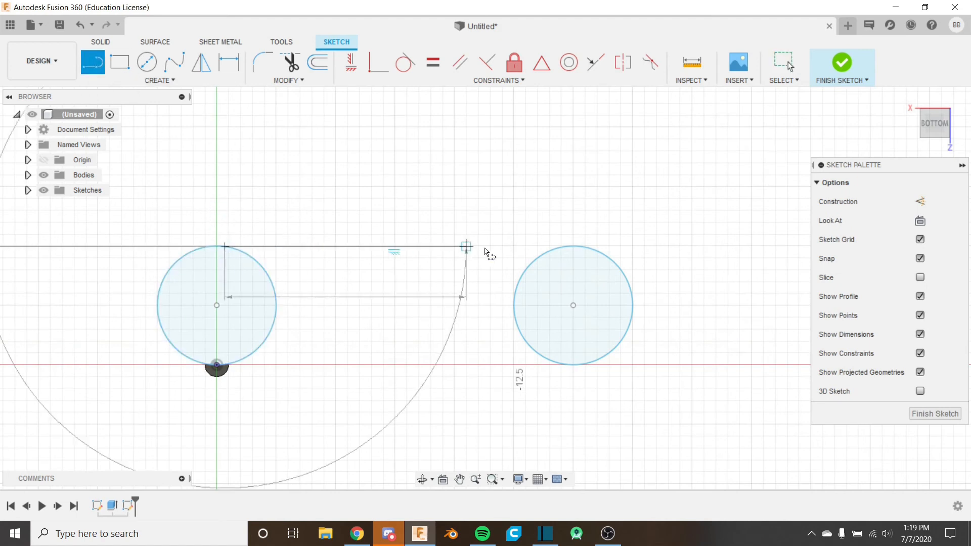
left_click(573, 247)
key("Escape")
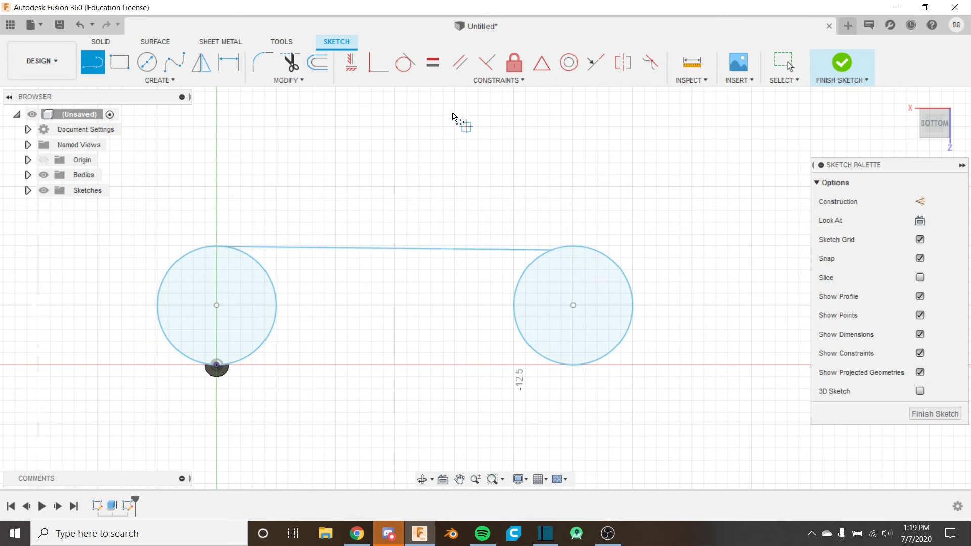
key("Escape")
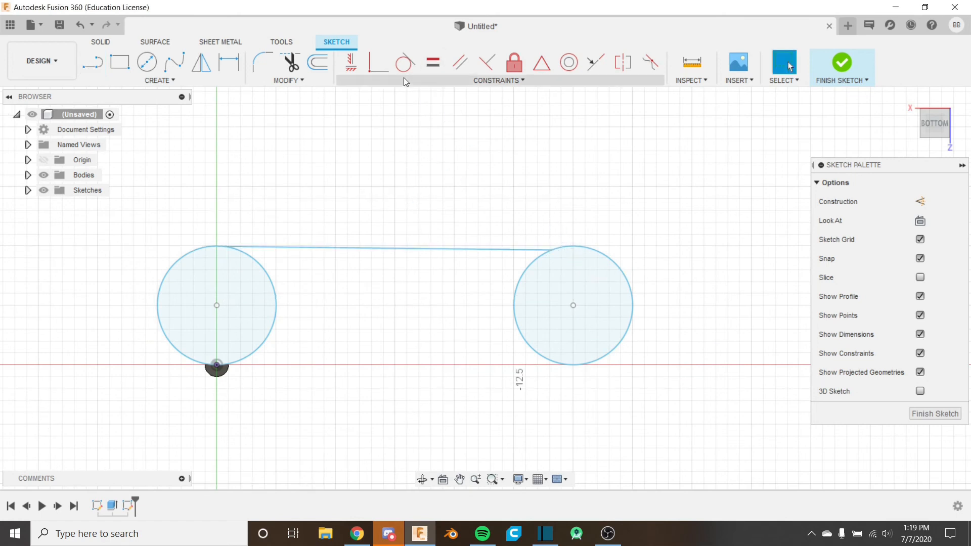
Lock both circles in place with the Fix constraint
left_click(520, 289)
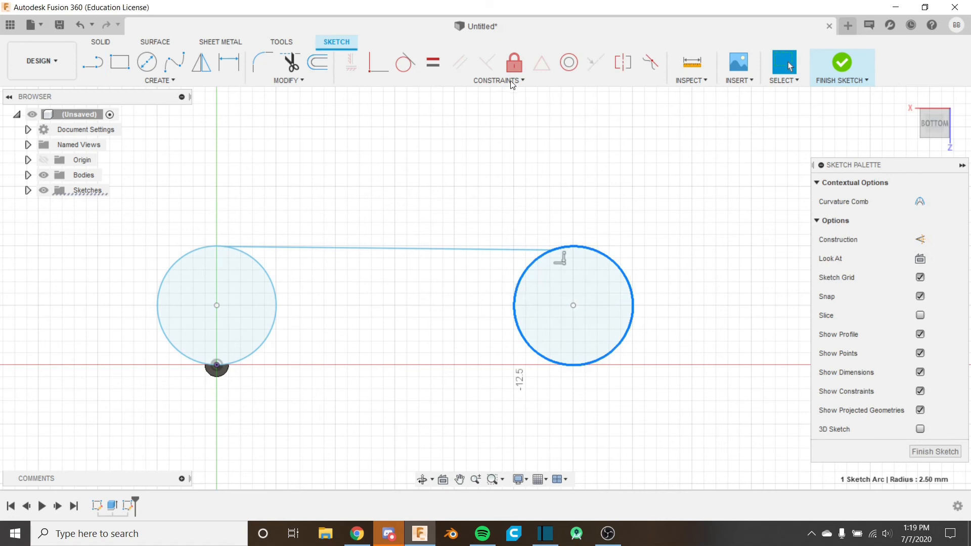
left_click(514, 65)
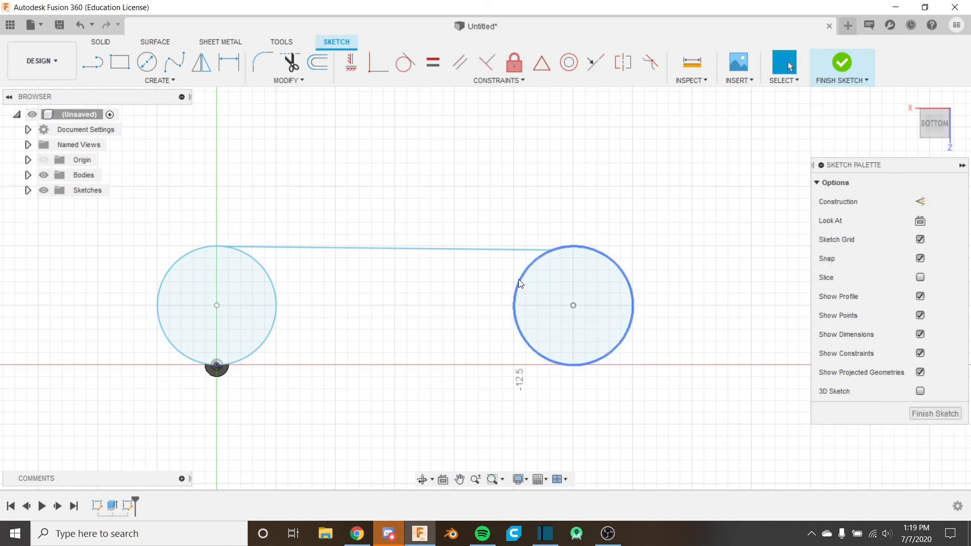
left_click(514, 65)
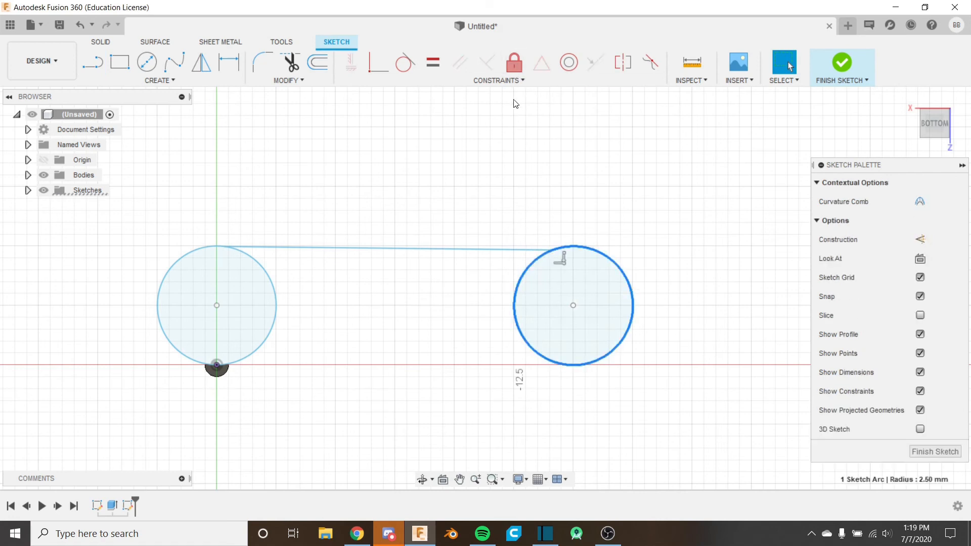
left_click(274, 304)
key("Escape")
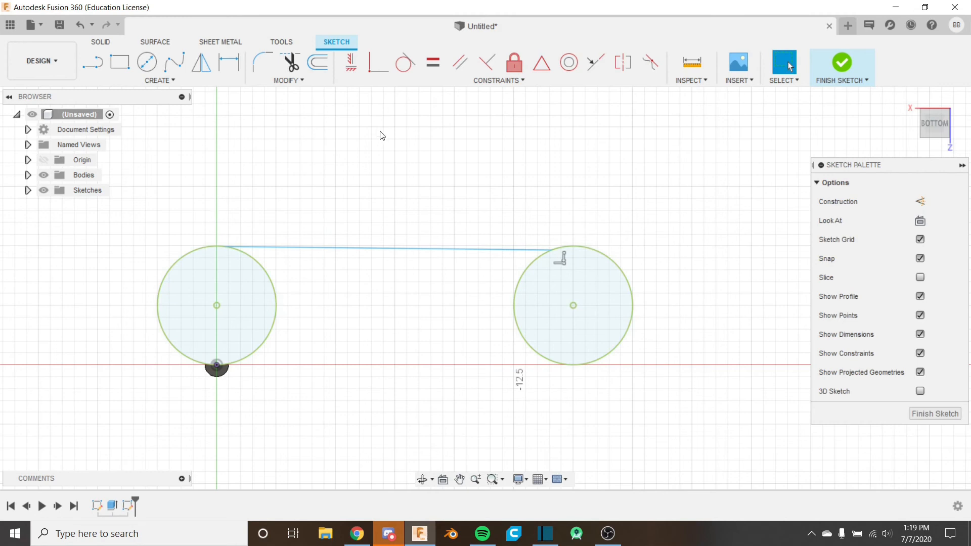
Constrain the upper connecting line tangent to both circles
left_click(403, 70)
left_click(526, 251)
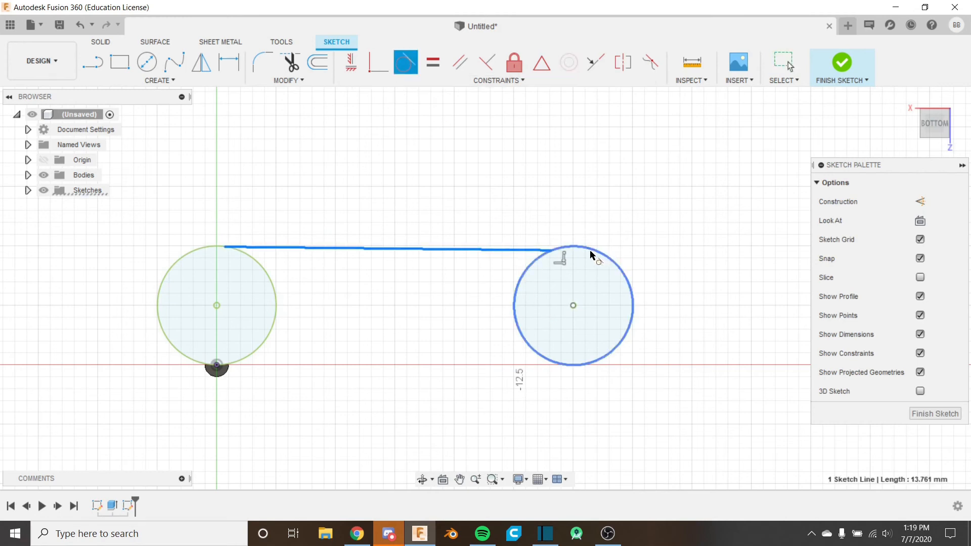
left_click(516, 282)
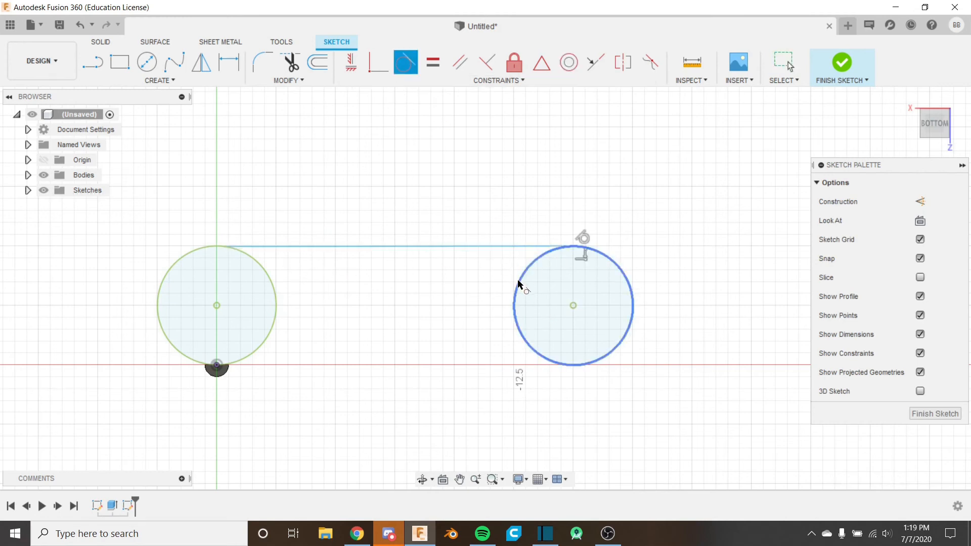
middle_click_drag(253, 274, 343, 275)
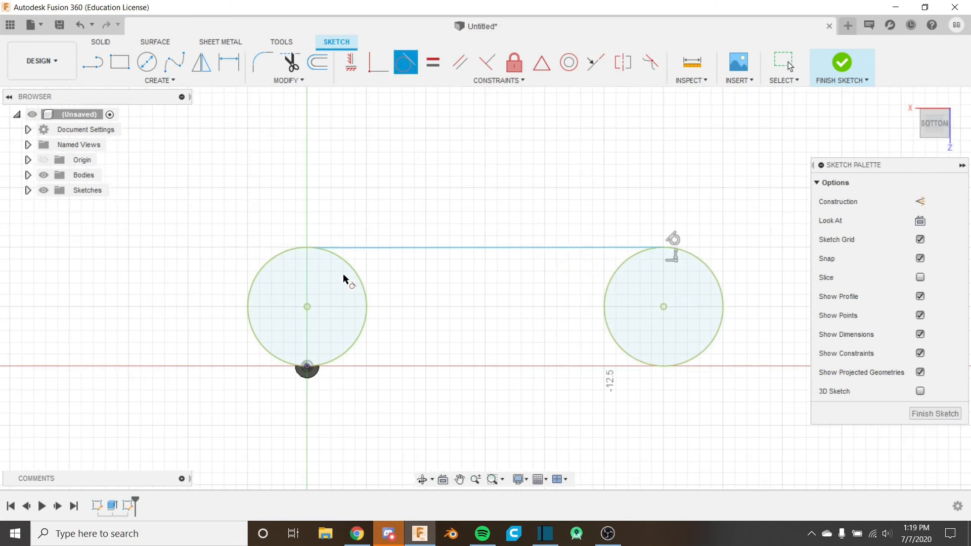
left_click(346, 248)
left_click(354, 272)
key("Escape")
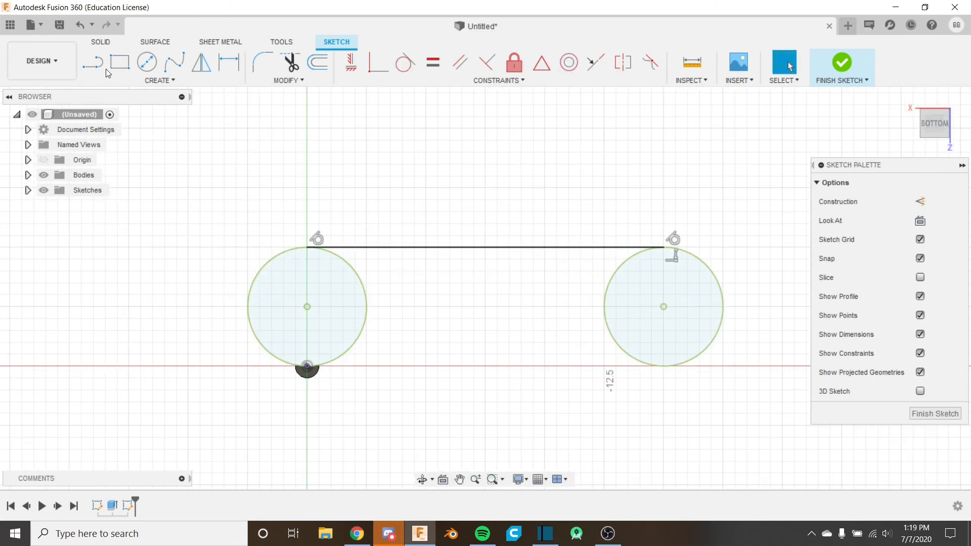
Draw a second, horizontal line joining the two circles near their lowest points
left_click(93, 62)
left_click(325, 364)
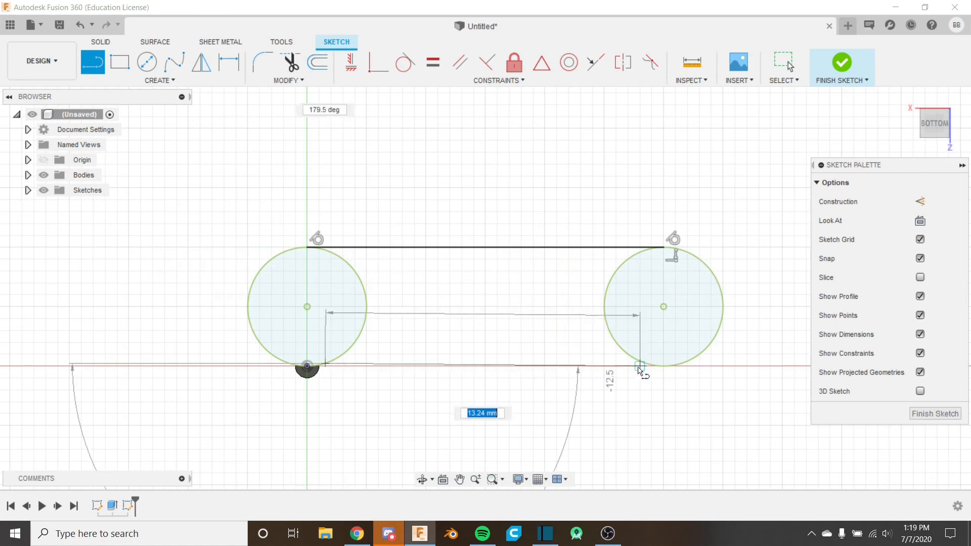
left_click(646, 364)
key("Escape")
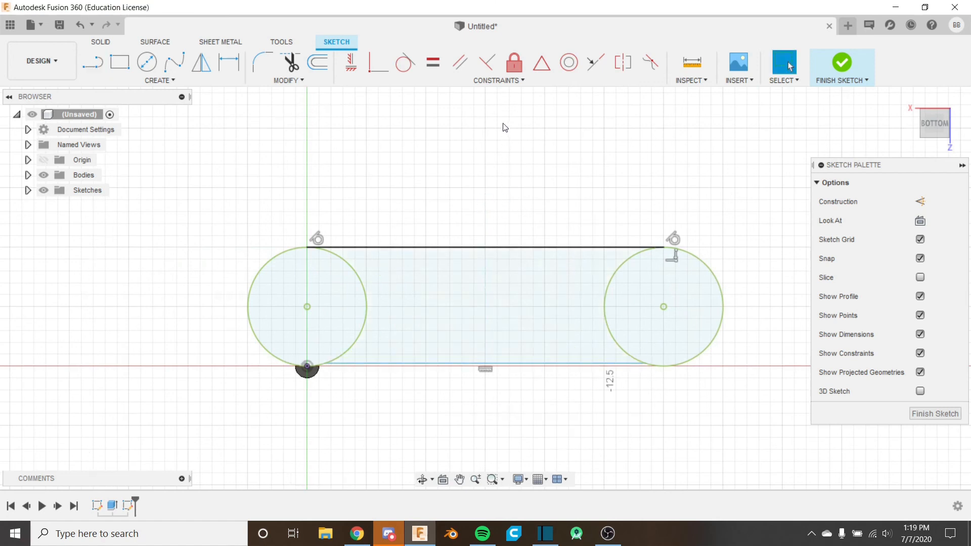
Make the lower connecting line tangent to both circles
left_click(405, 62)
left_click(627, 365)
left_click(662, 368)
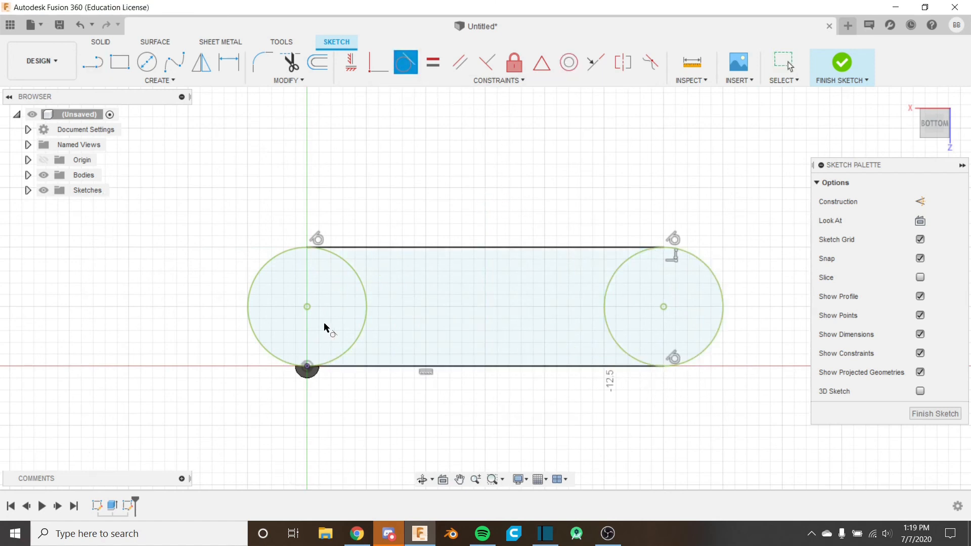
left_click(331, 364)
left_click(348, 358)
key("Escape")
Trim the inner arcs of both circles to leave one closed slot-shaped outline
middle_click_drag(489, 349, 423, 363)
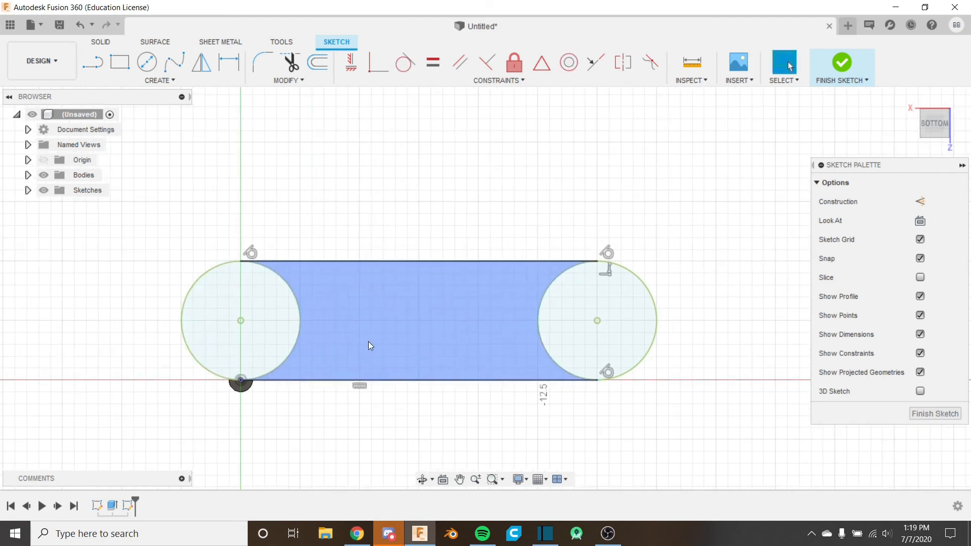
scroll(310, 321, "up", 3)
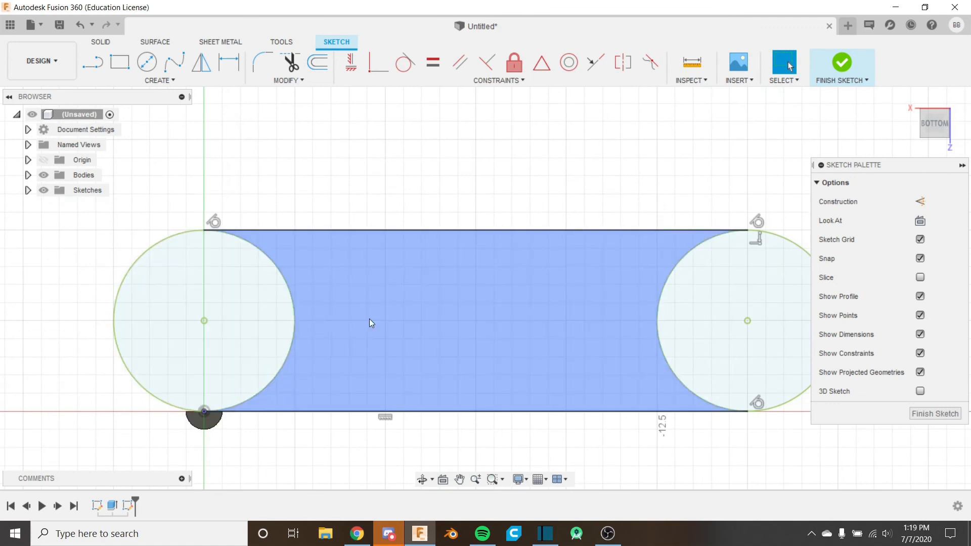
key("t")
left_click(297, 331)
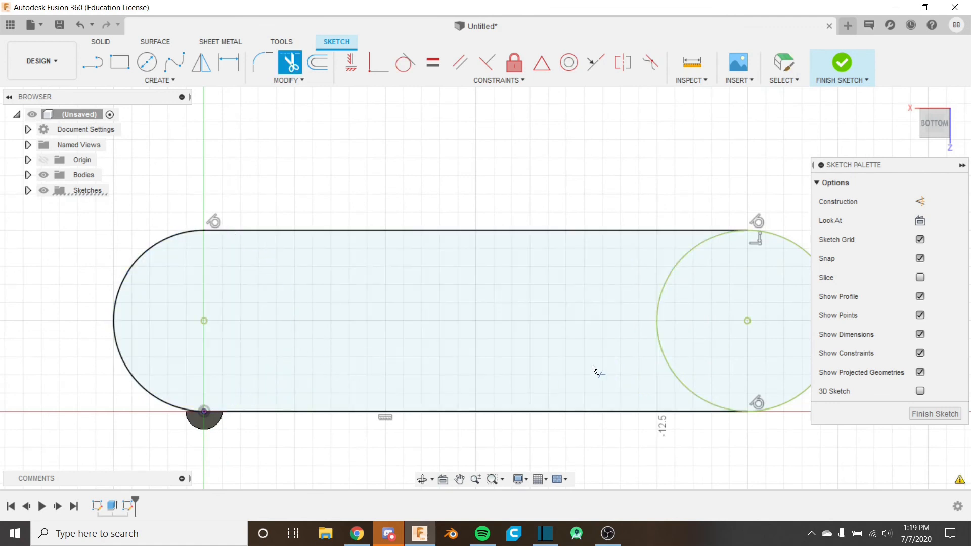
left_click(663, 367)
scroll(347, 256, "down", 3)
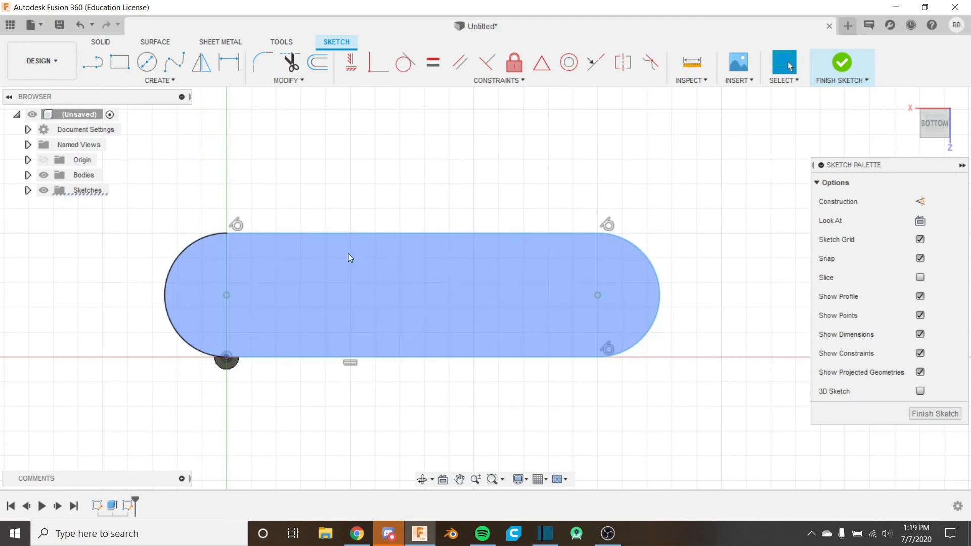
key("Escape")
left_click(328, 59)
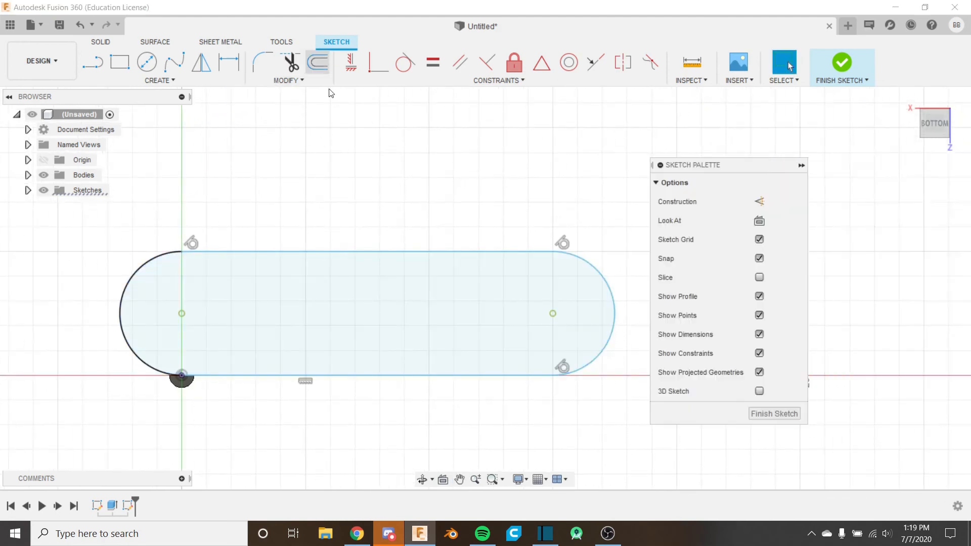
left_click(411, 251)
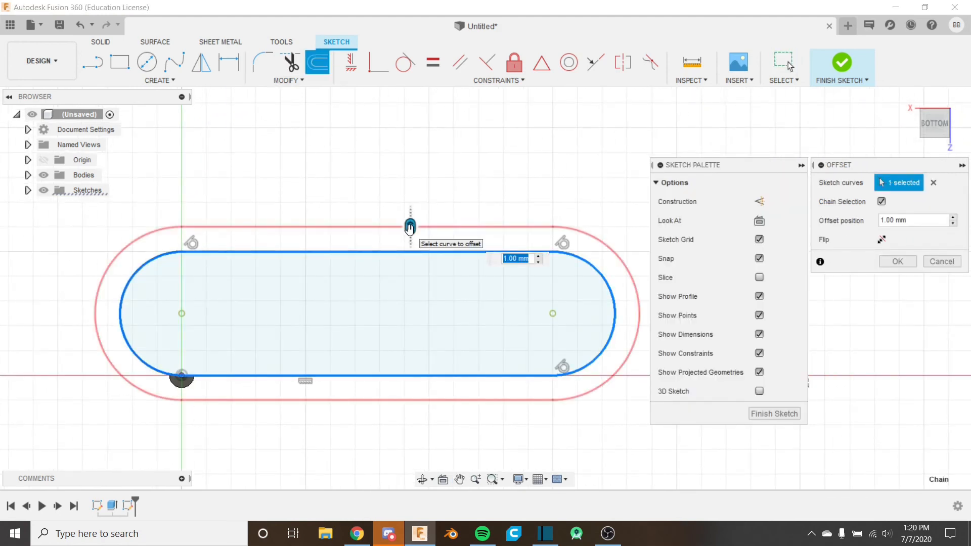
mouse_move(411, 224)
left_mouse_down()
mouse_move(417, 252)
mouse_move(425, 238)
left_mouse_up()
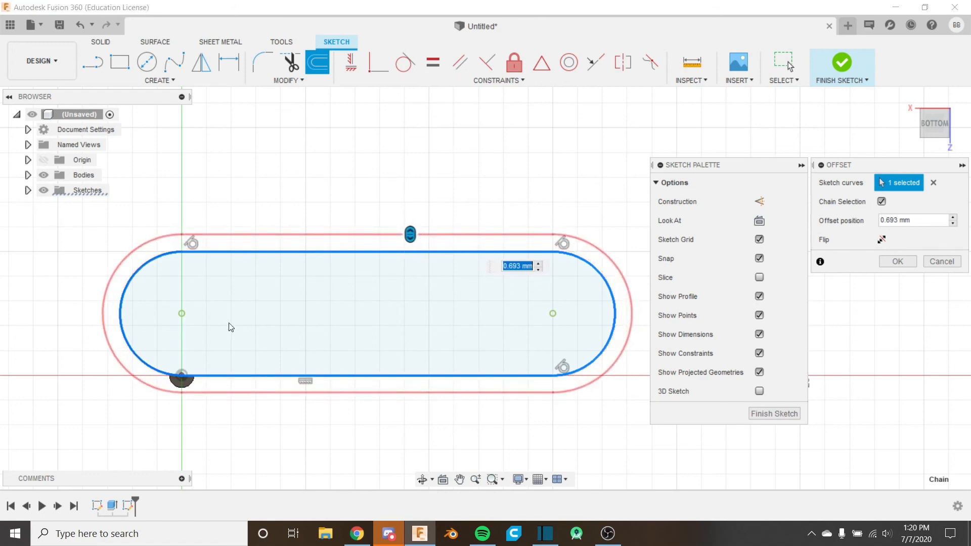
middle_click_drag(184, 361, 228, 326)
scroll(225, 333, "up", 5)
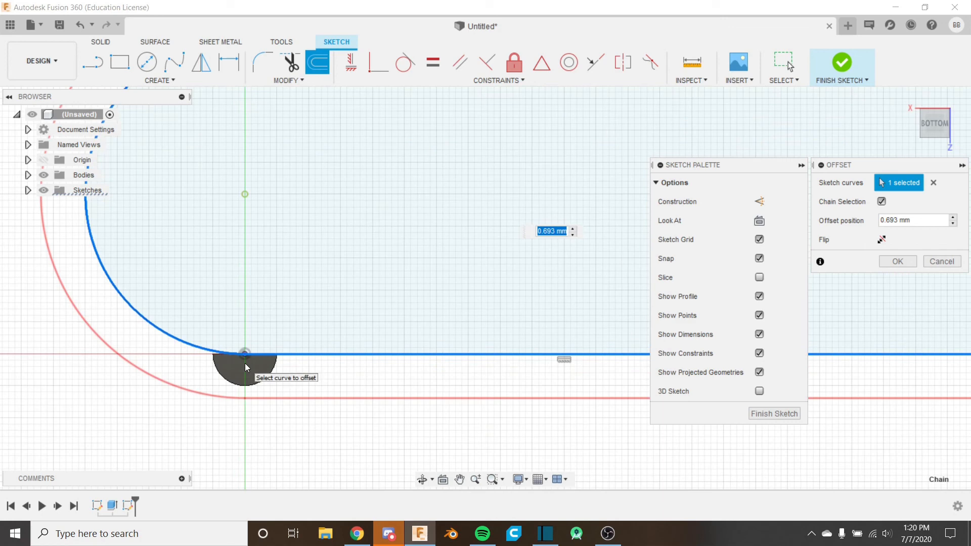
scroll(238, 345, "down", 4)
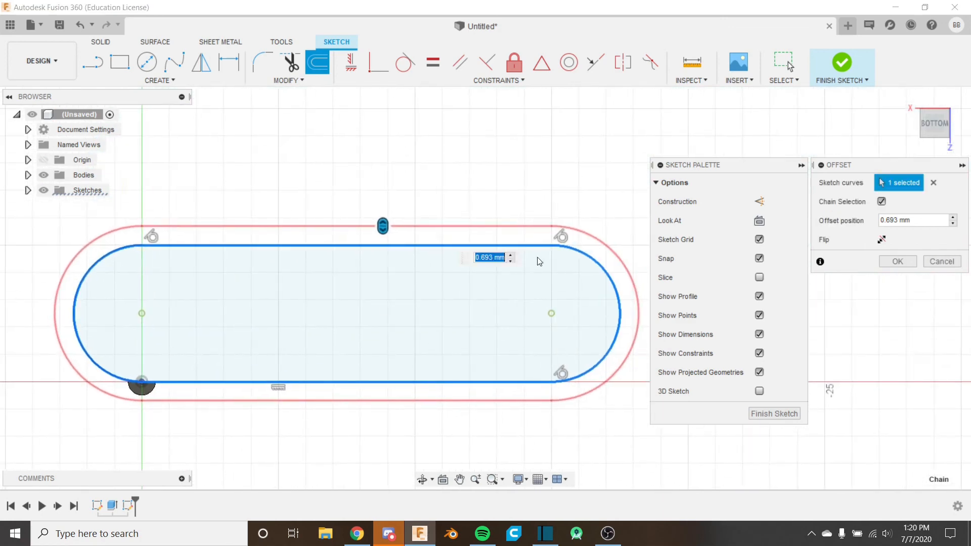
key("Escape")
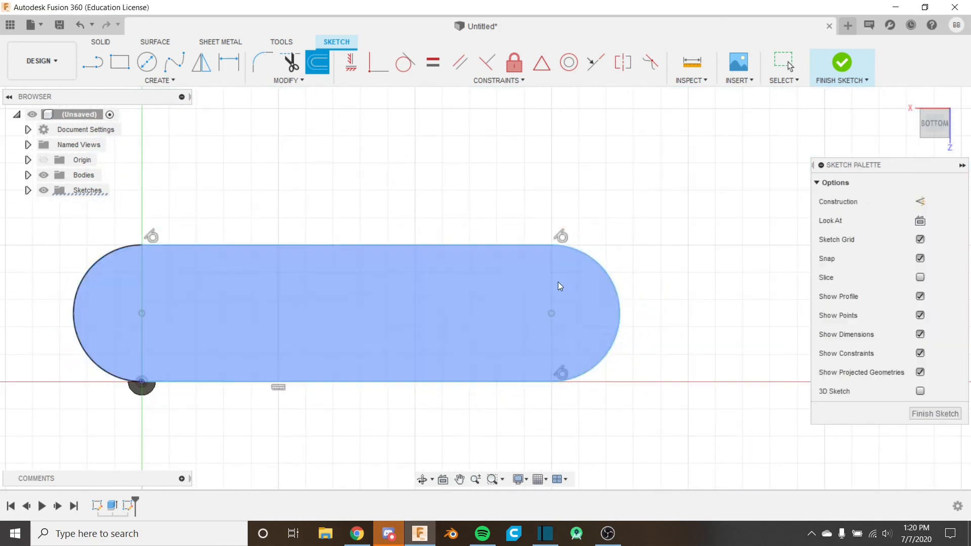
Finish the slot-shaped path sketch
left_click(841, 63)
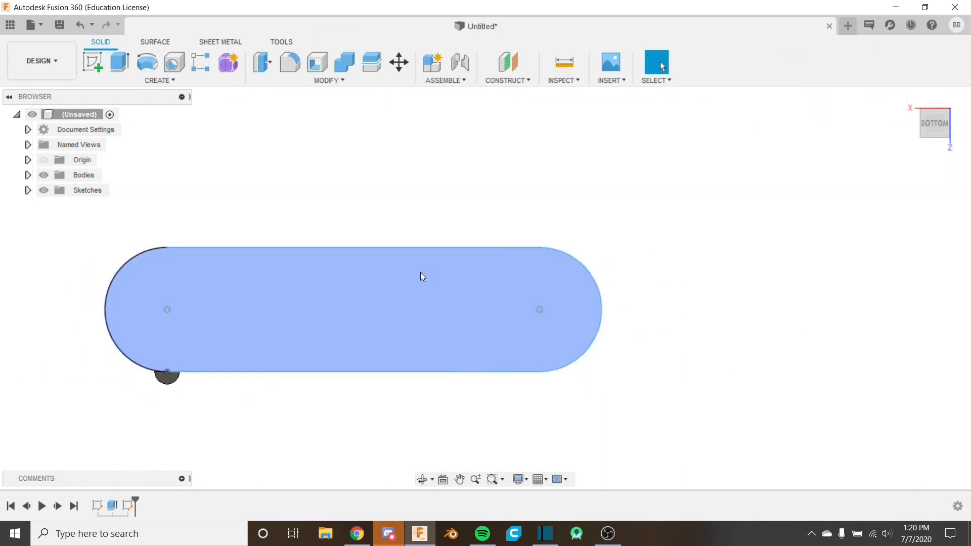
middle_click_drag(421, 272, 254, 296, "shift")
scroll(254, 296, "up", 4)
scroll(219, 356, "down", 1)
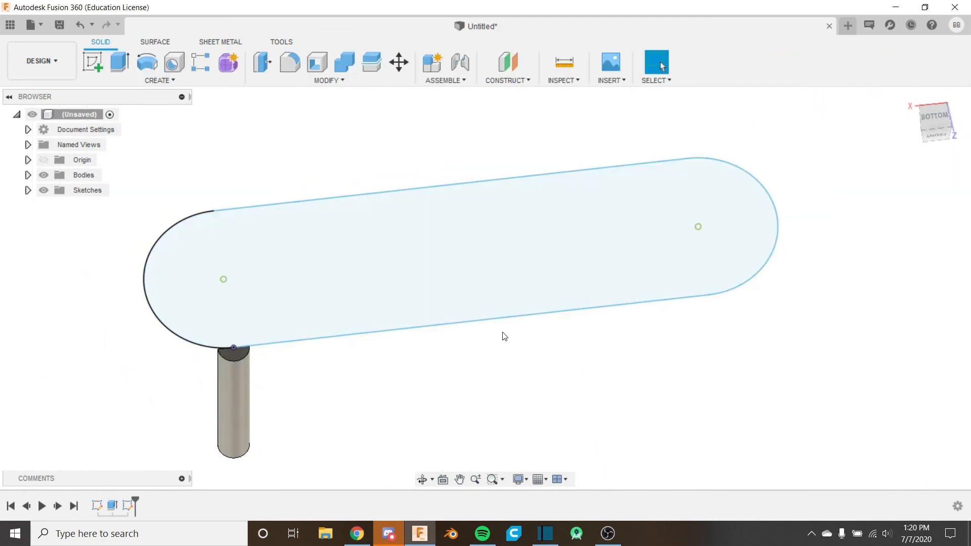
Start a Pattern on Path with the pattern type Bodies and the half-cylinder body as its object
left_click(197, 80)
mouse_move(144, 370)
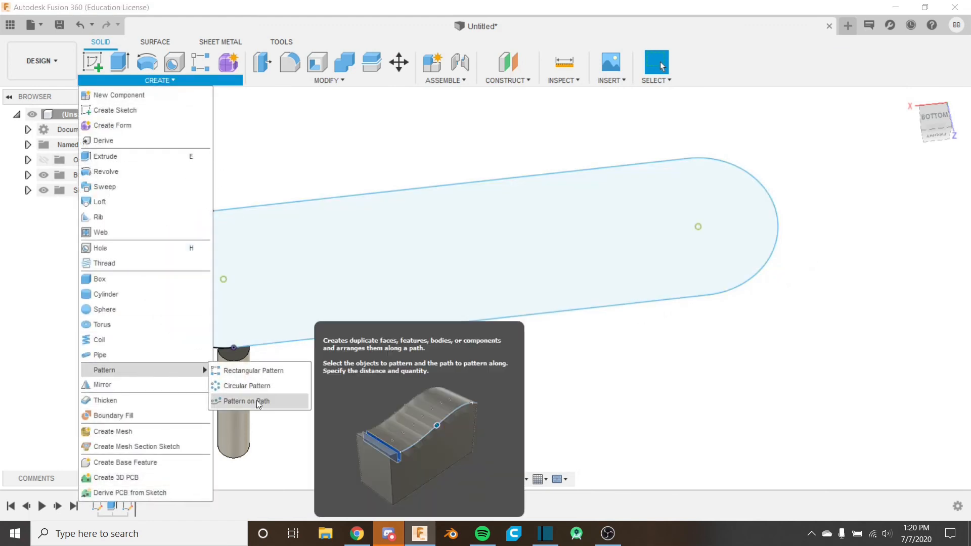
left_click(237, 399)
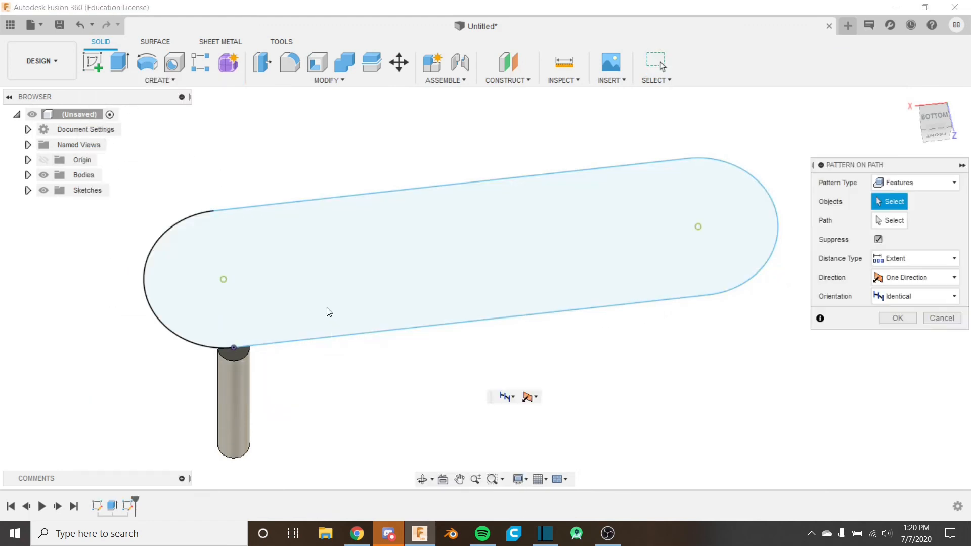
left_click(912, 181)
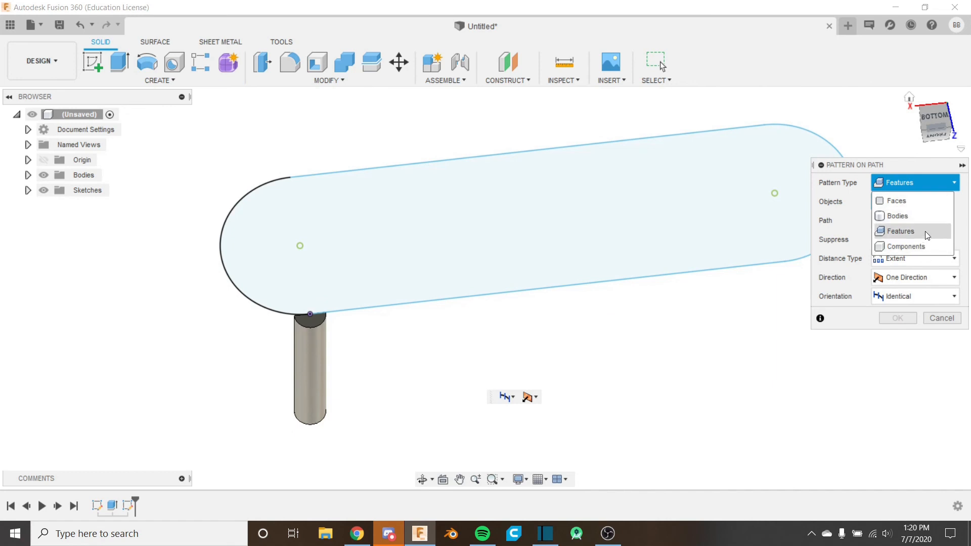
left_click(927, 217)
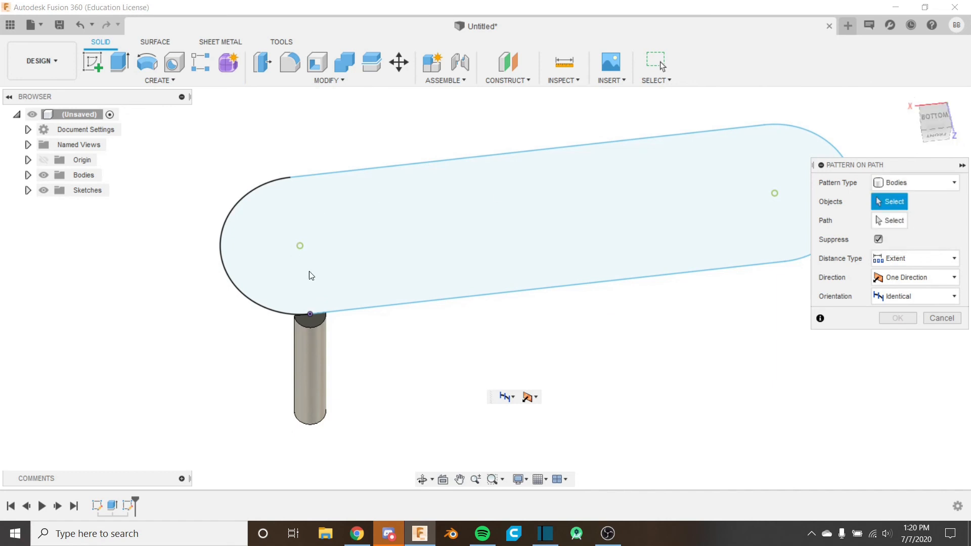
left_click(324, 350)
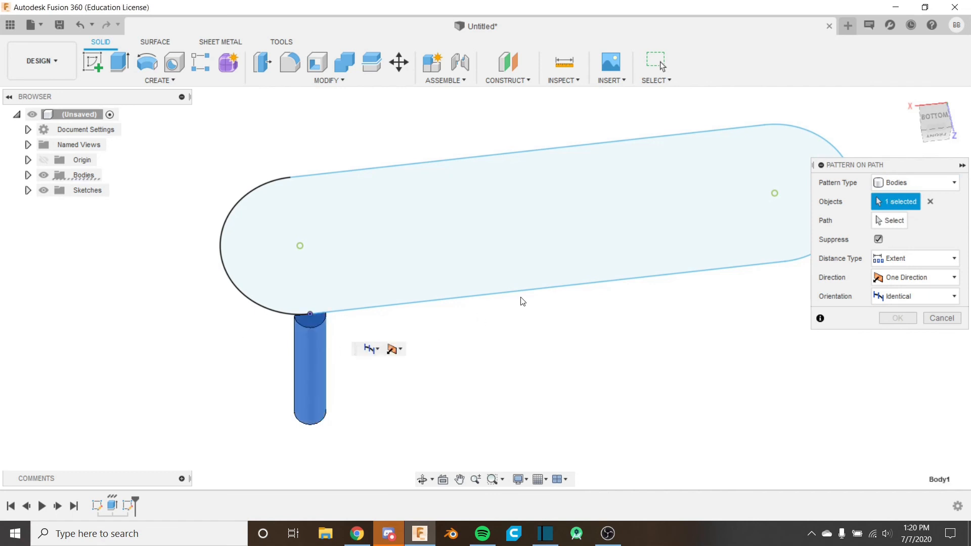
Choose the closed slot outline as the path of the pattern
left_click(892, 220)
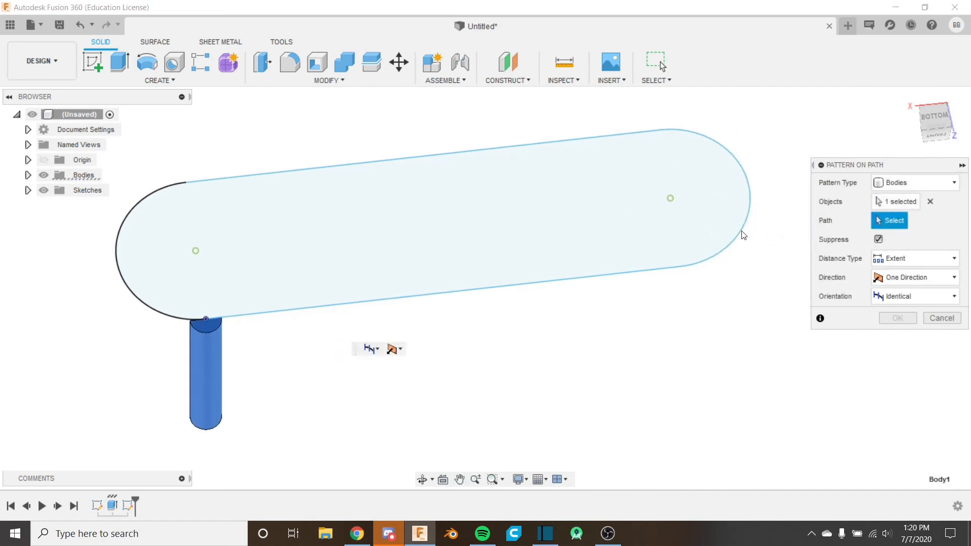
left_click(698, 260)
scroll(333, 227, "down", 2)
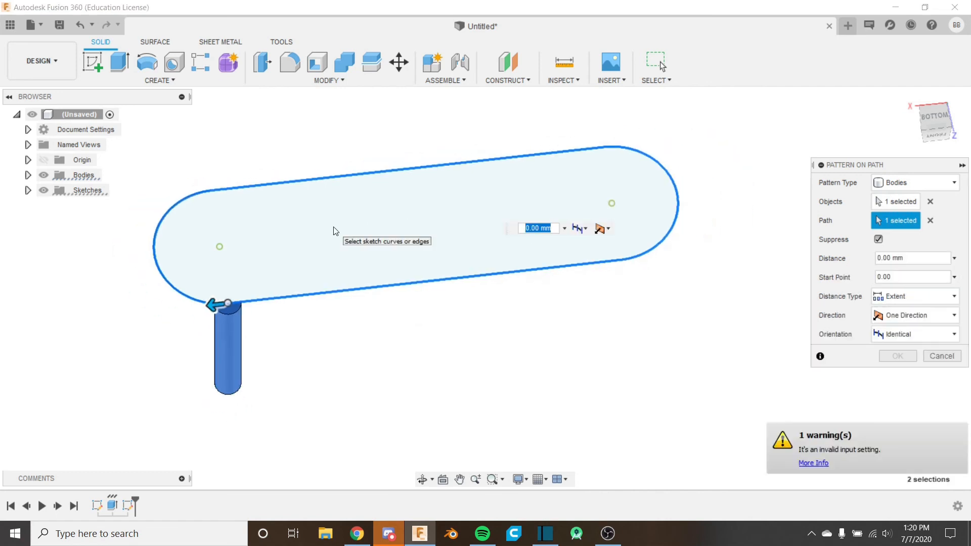
middle_click_drag(703, 264, 665, 276)
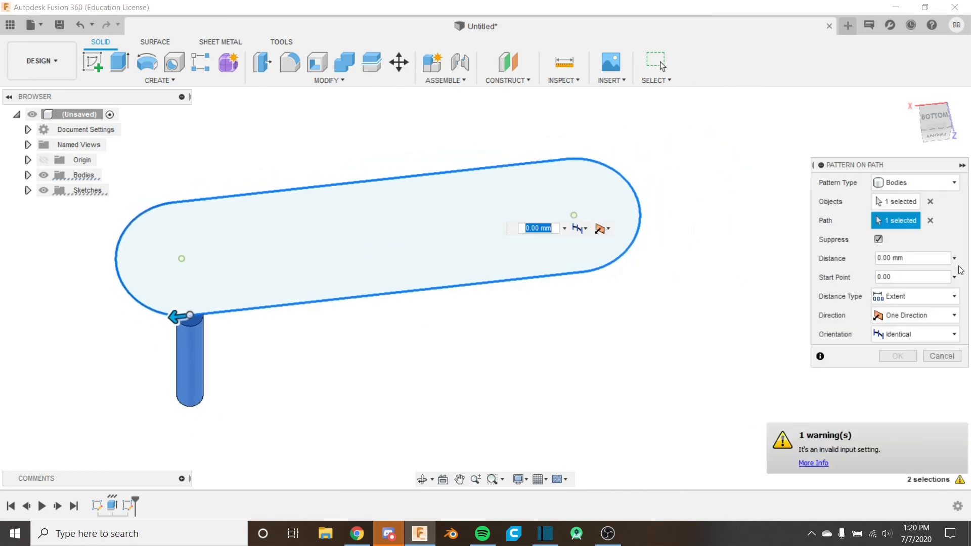
Set the pattern's distance type to Spacing with a distance of 5 mm
left_click(915, 299)
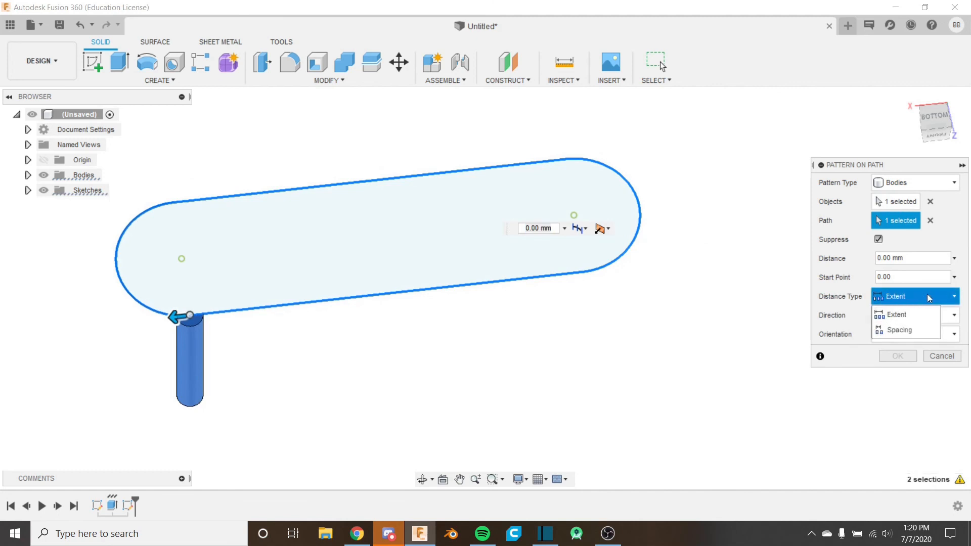
left_click(910, 330)
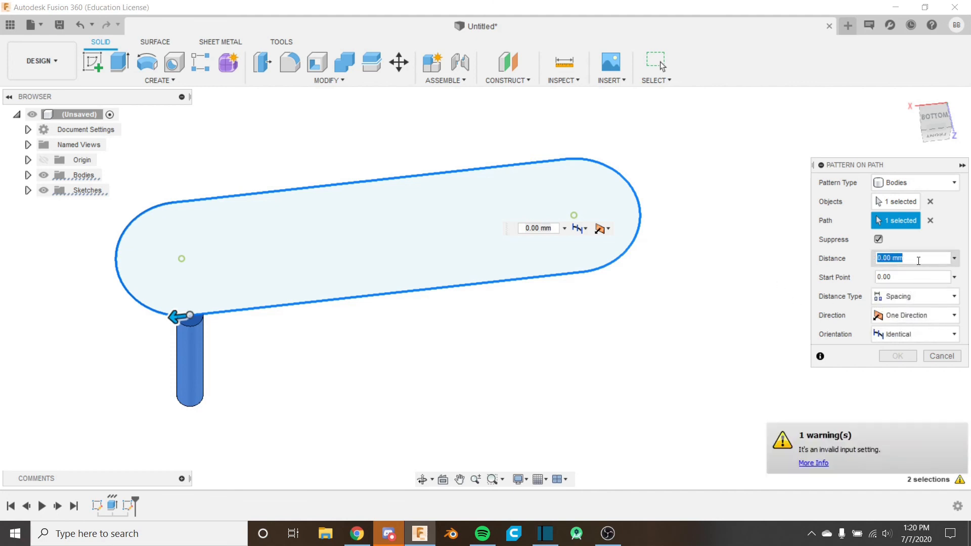
mouse_move(409, 332)
middle_mouse_down()
mouse_move(532, 348)
mouse_move(417, 327)
middle_mouse_up()
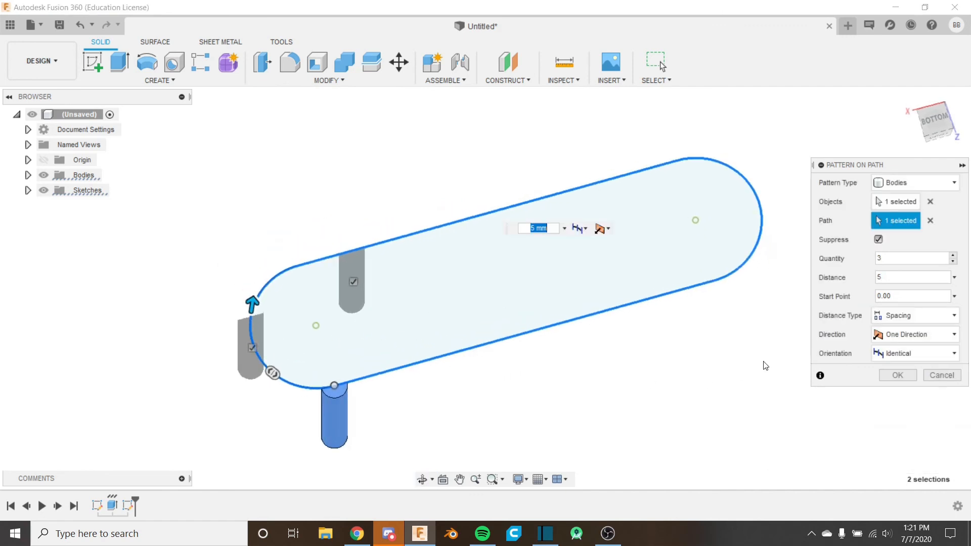
scroll(349, 315, "down", 3)
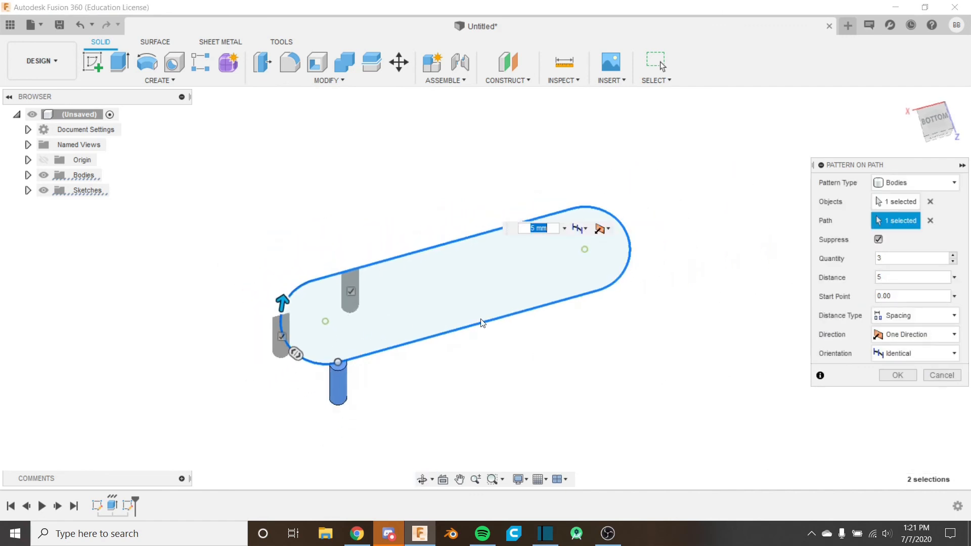
middle_click_drag(481, 323, 470, 307, "shift")
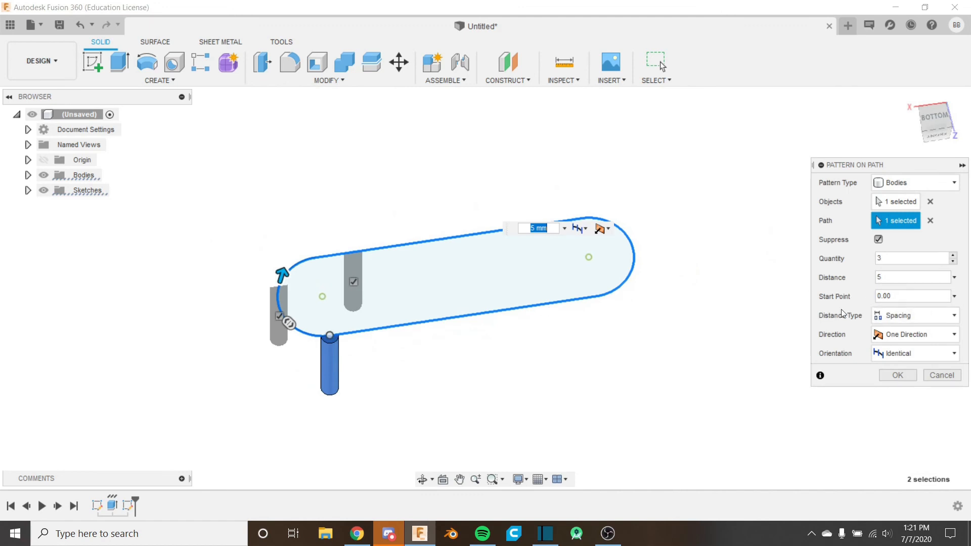
middle_click_drag(403, 326, 532, 320, "shift")
middle_click_drag(296, 273, 276, 314, "shift")
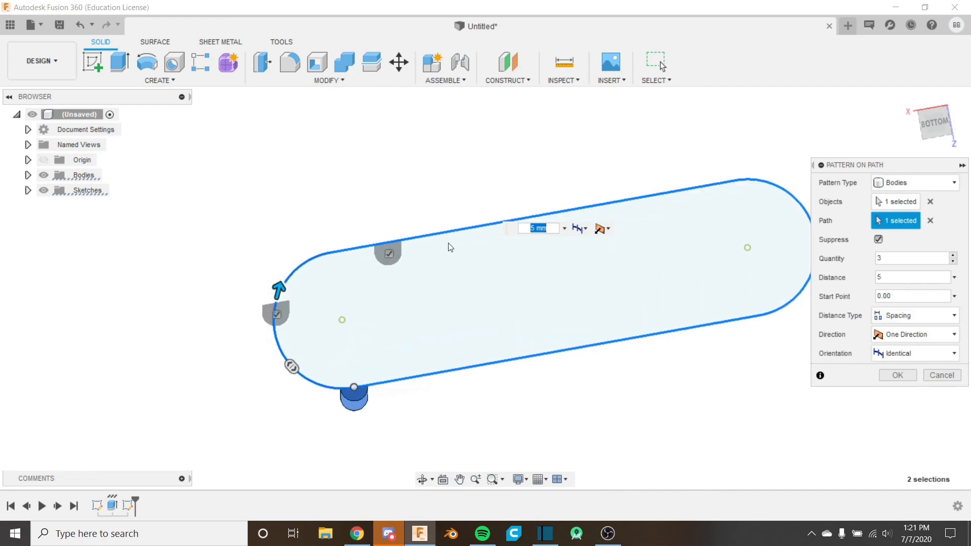
middle_click_drag(501, 322, 509, 302, "shift")
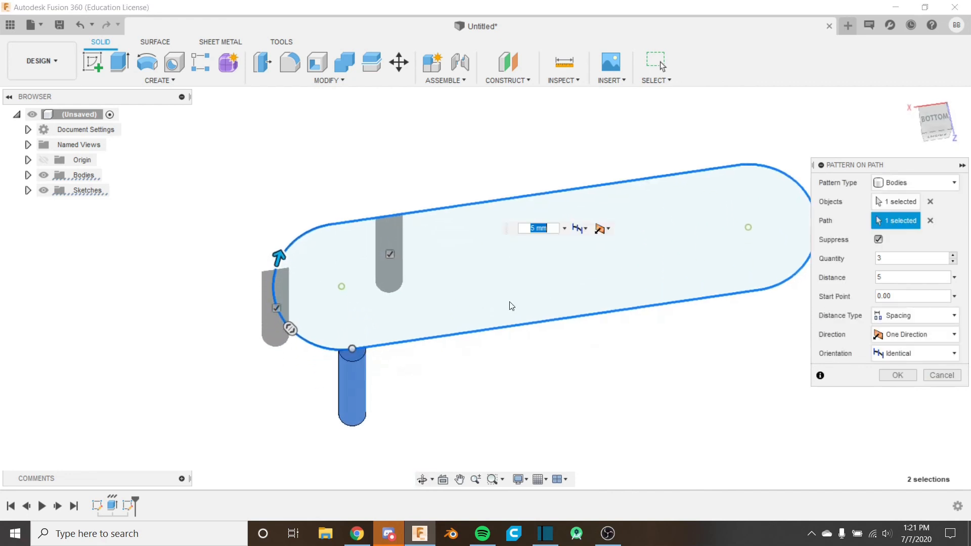
Change the orientation of the patterned bodies to Path Direction
left_click(930, 360)
left_click(844, 387)
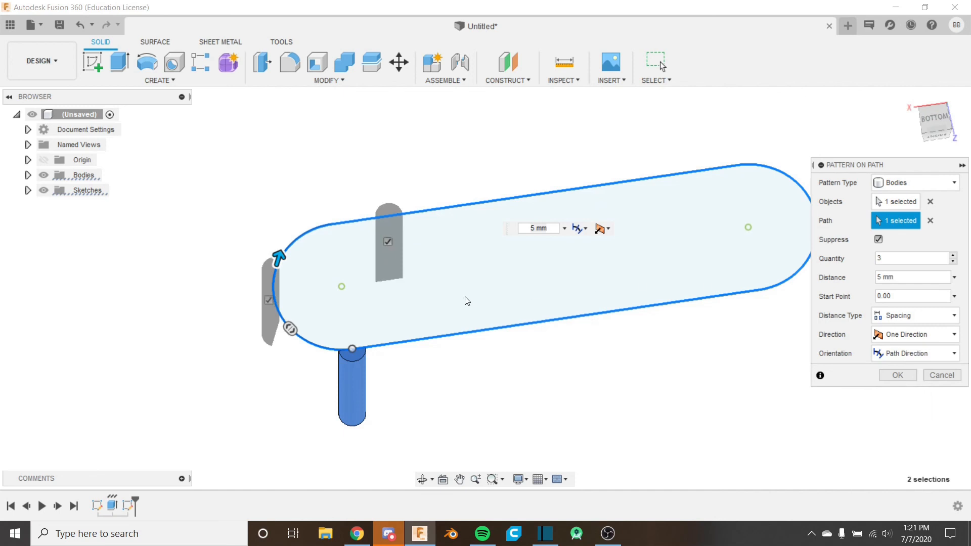
middle_click_drag(465, 302, 520, 285, "shift")
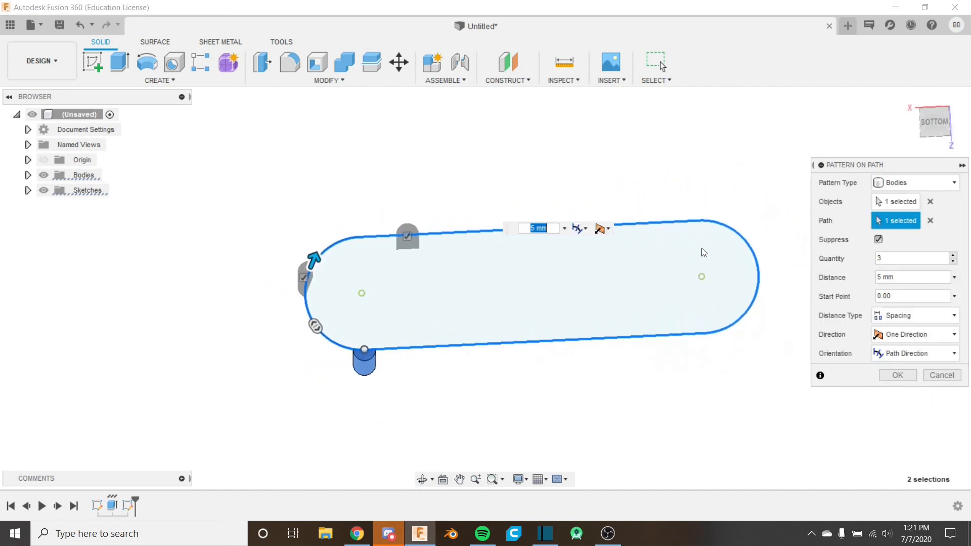
Set the pattern quantity to 9 and create the pattern along the slot path
left_click(907, 257)
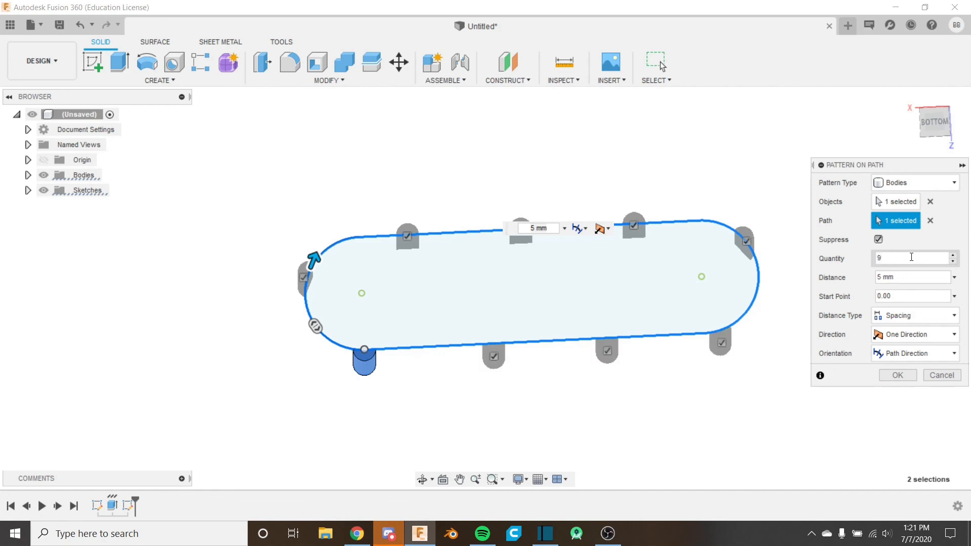
middle_click_drag(466, 285, 426, 316)
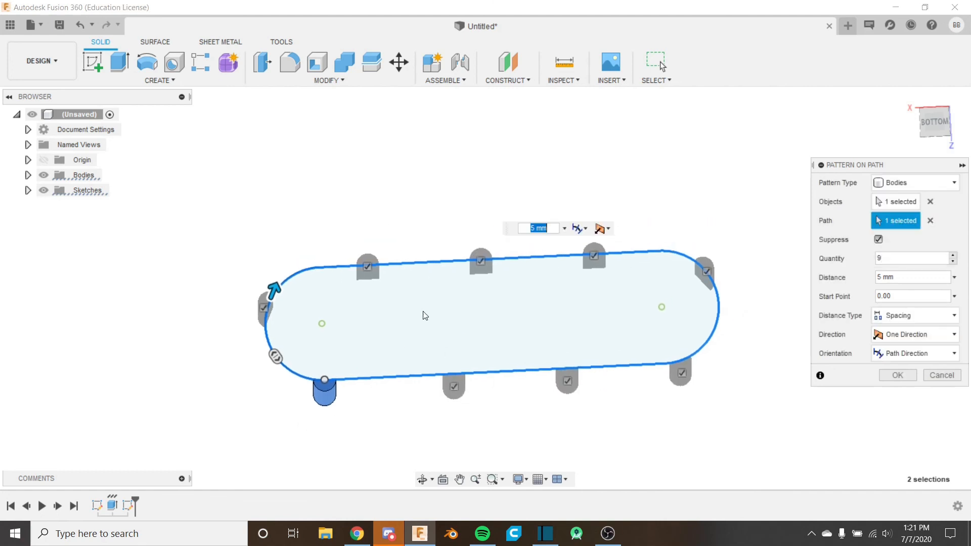
middle_click_drag(373, 363, 373, 329, "shift")
middle_click_drag(373, 308, 399, 301, "shift")
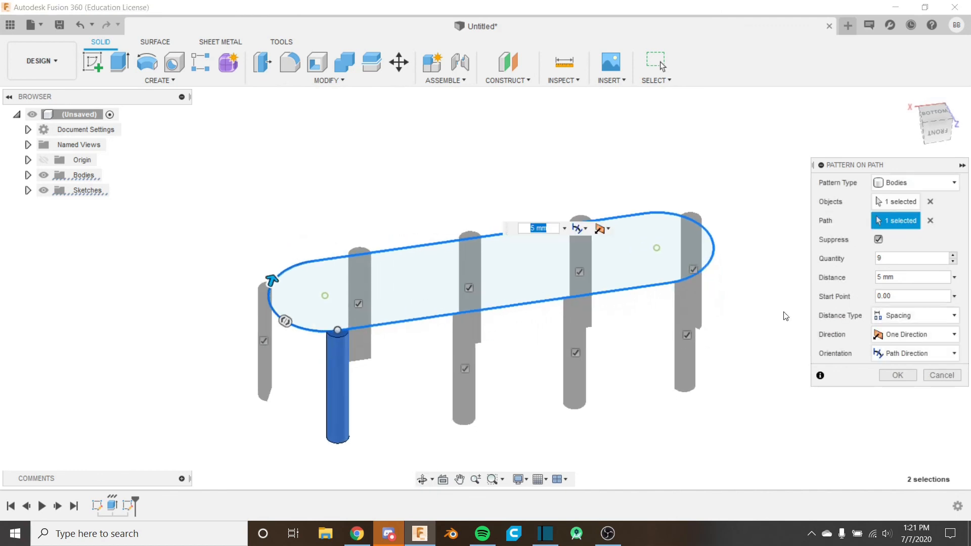
middle_click_drag(333, 316, 288, 390, "shift")
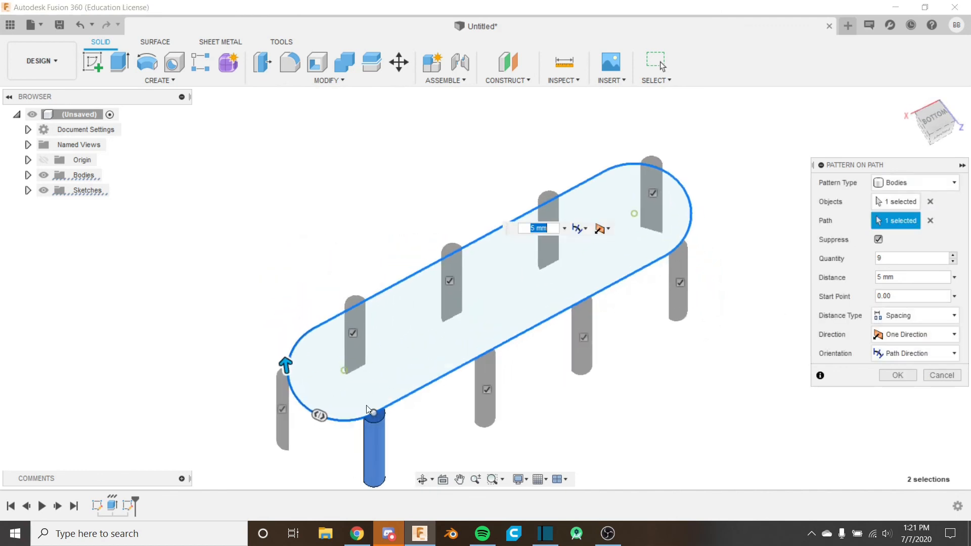
middle_click_drag(386, 391, 666, 411, "shift")
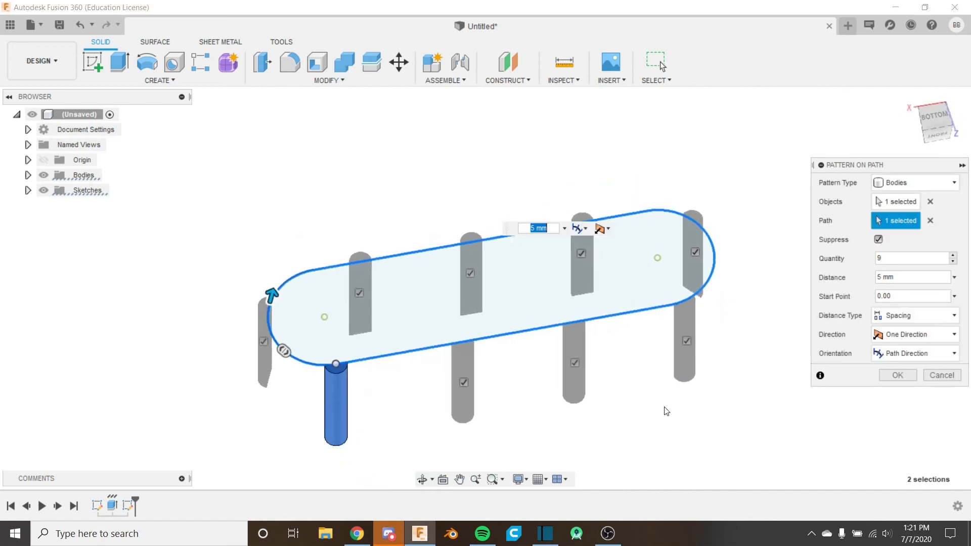
left_click(898, 374)
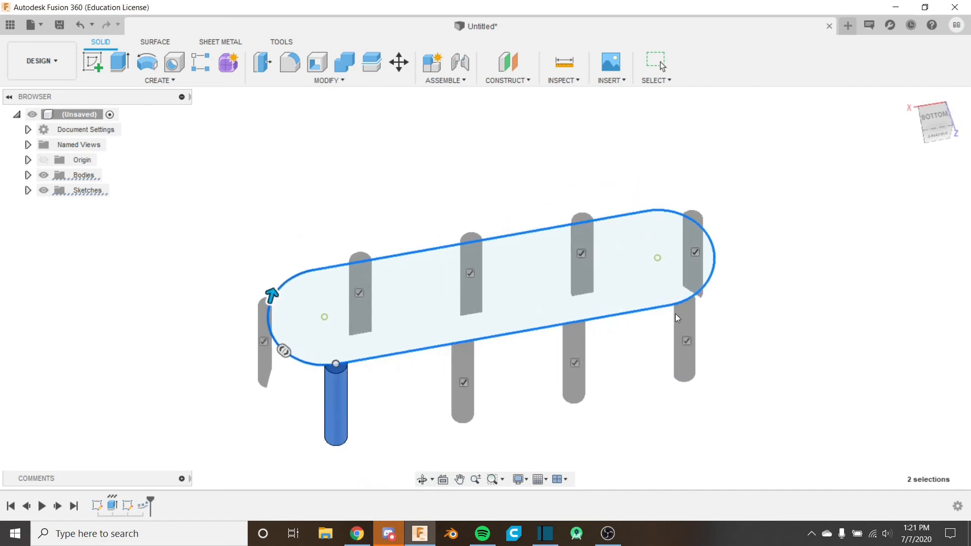
Examine the spacing and orientation of the half-cylinder copies around the slot path from several angles
middle_click_drag(583, 301, 503, 222, "shift")
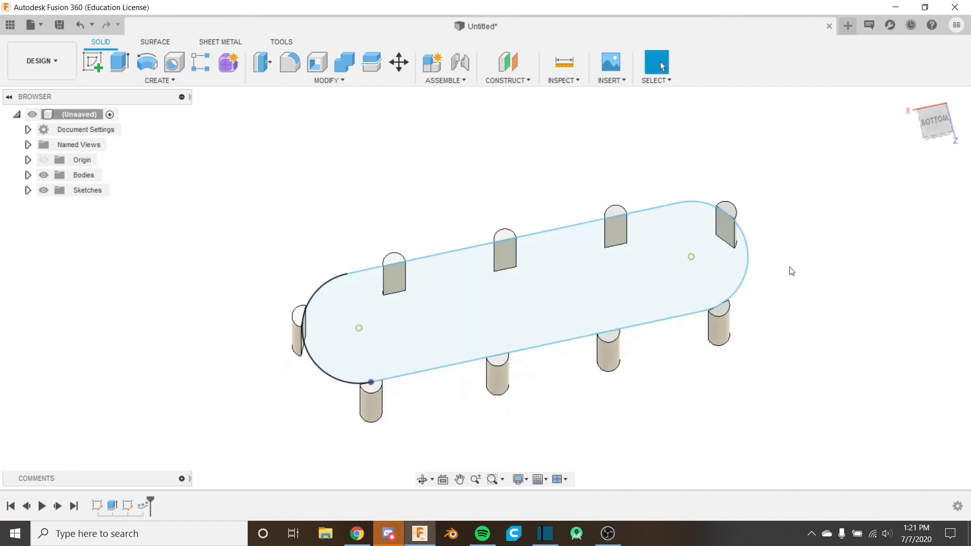
middle_click_drag(701, 299, 727, 260, "shift")
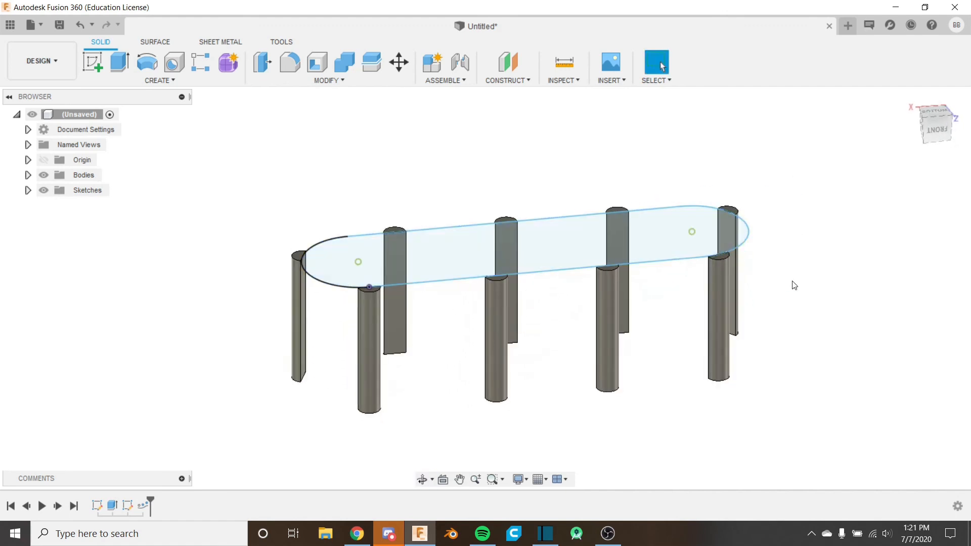
middle_click_drag(525, 321, 587, 317, "shift")
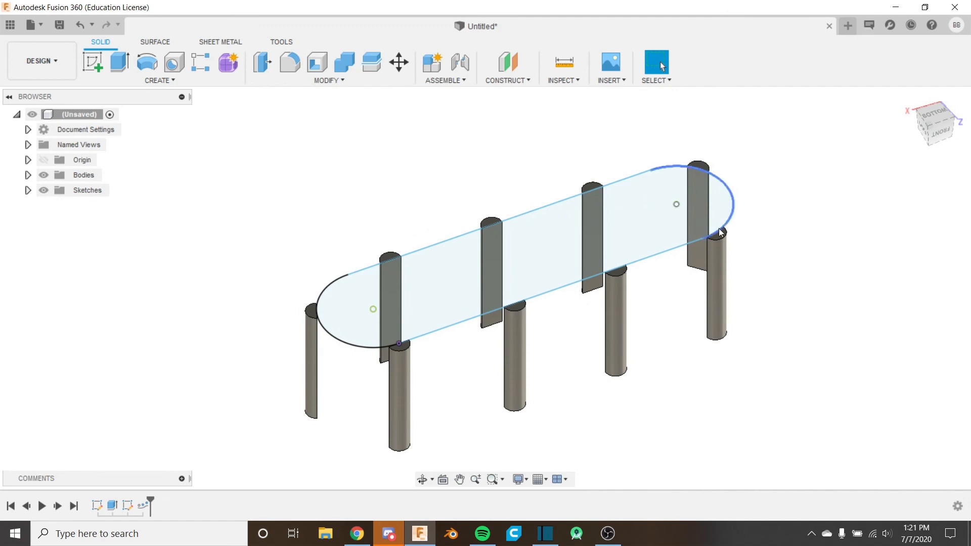
middle_click_drag(669, 298, 674, 275, "shift")
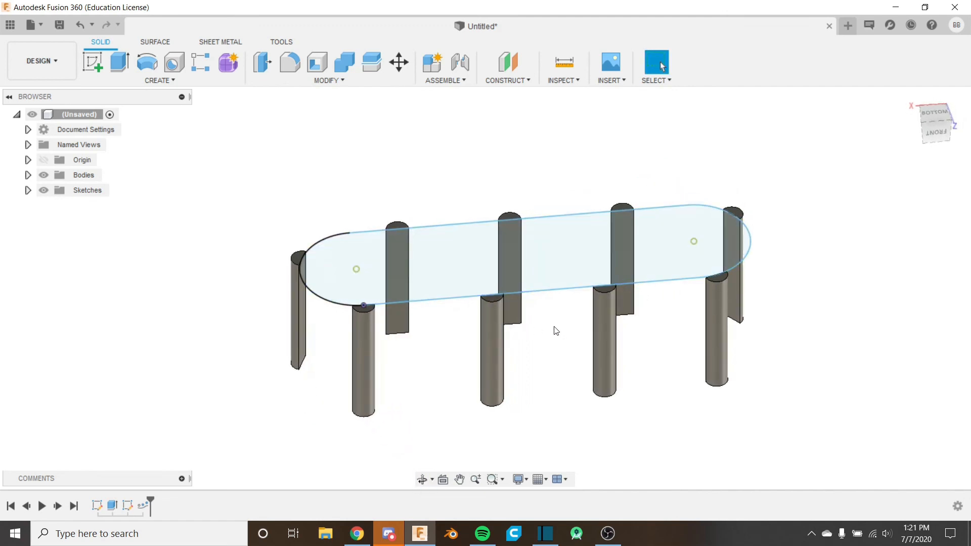
middle_click_drag(570, 330, 532, 340, "shift")
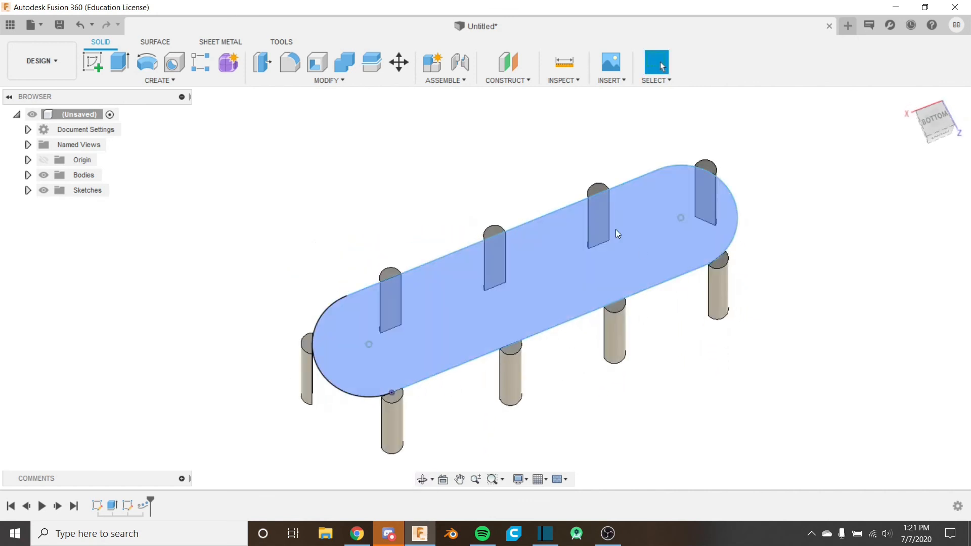
left_click(423, 265)
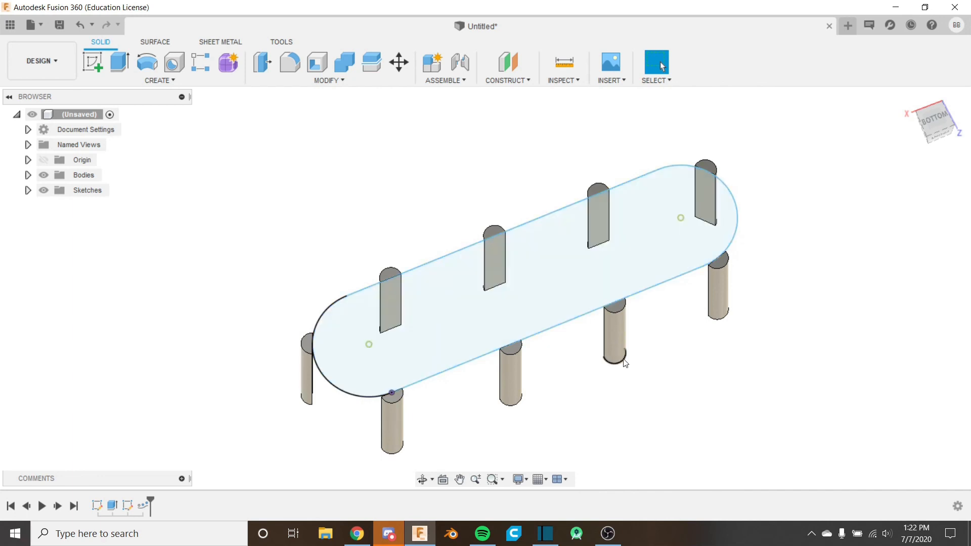
middle_click_drag(594, 394, 572, 342, "shift")
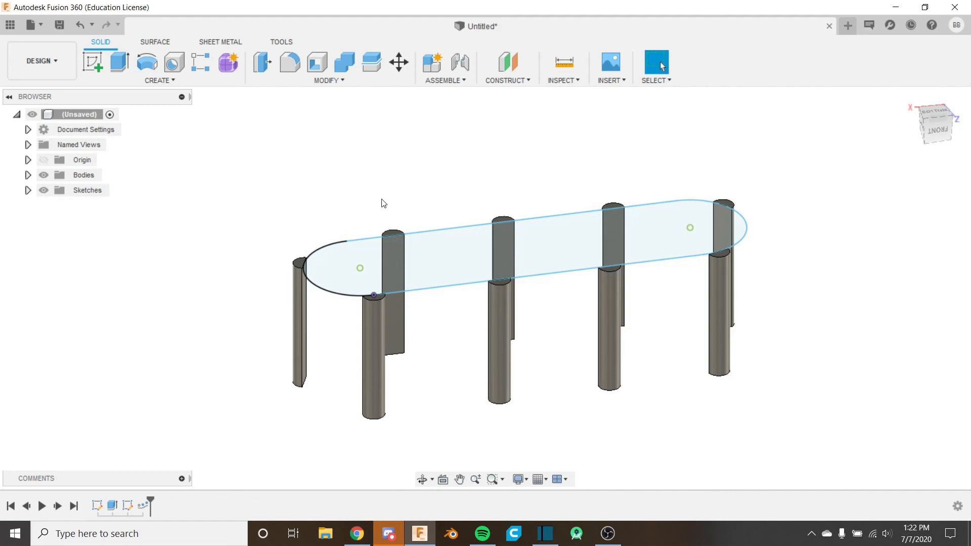
scroll(382, 199, "down", 2)
middle_click_drag(388, 210, 399, 232, "shift")
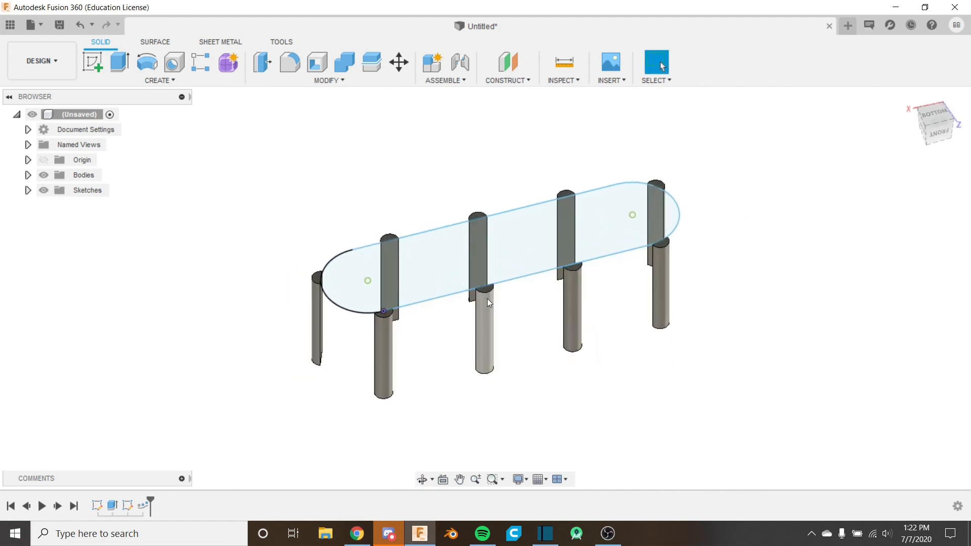